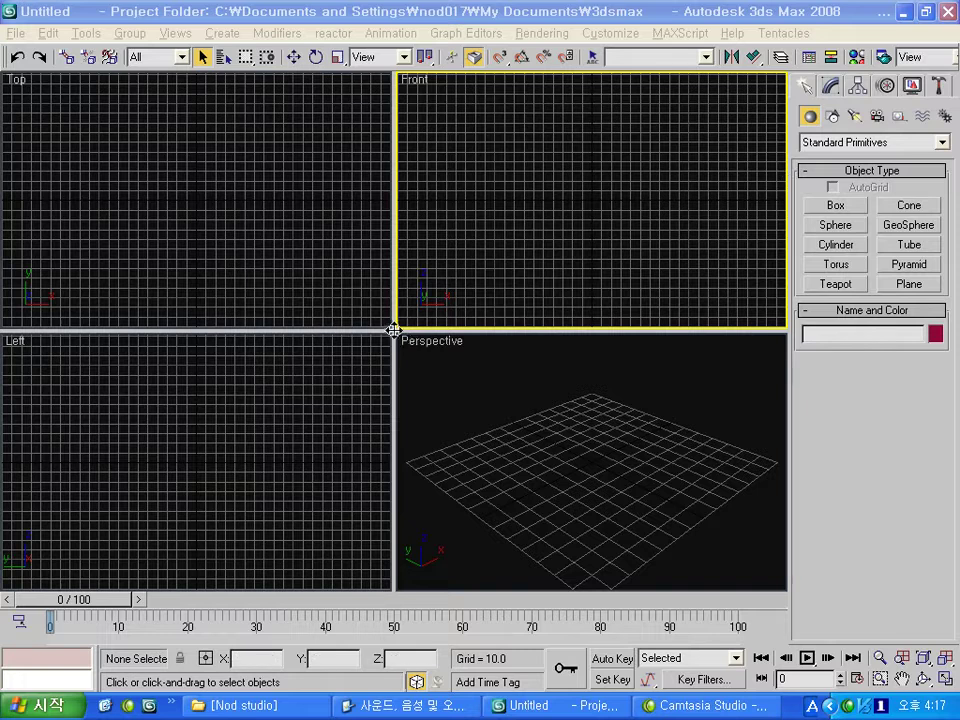
Maximize the Perspective viewport and draw the flat cyan ground slab box.
{"action": "key", "text": "alt+w"}
{"action": "scroll", "coordinate": [392, 324], "scroll_direction": "down", "scroll_amount": 3}
{"action": "left_click", "coordinate": [836, 205]}
{"action": "left_click_drag", "start_coordinate": [402, 168], "coordinate": [447, 540]}
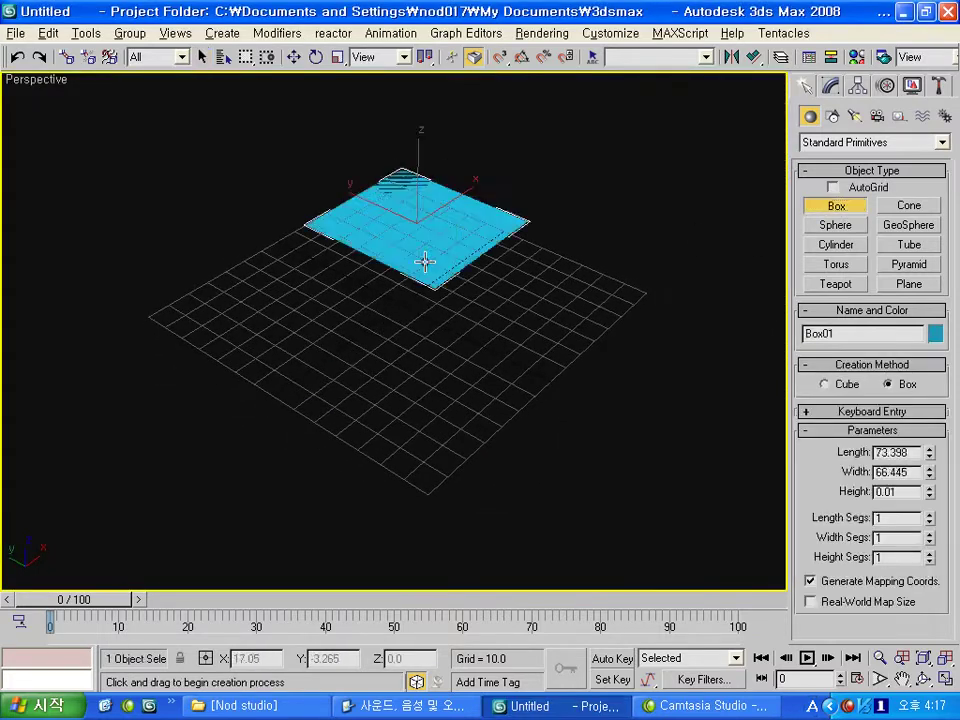
{"action": "left_click", "coordinate": [448, 543]}
{"action": "middle_click_drag", "start_coordinate": [448, 543], "coordinate": [505, 311], "text": "alt"}
Draw two thin crossing road strip boxes across the ground slab.
{"action": "left_click_drag", "start_coordinate": [510, 201], "coordinate": [405, 497]}
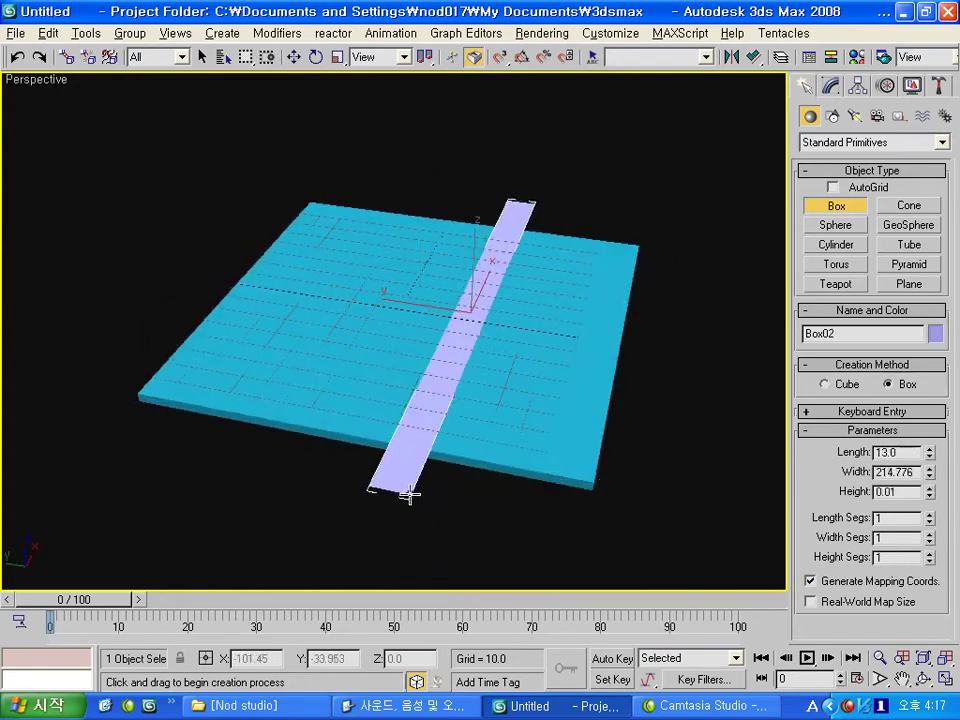
{"action": "left_click", "coordinate": [368, 332]}
{"action": "key", "text": "w"}
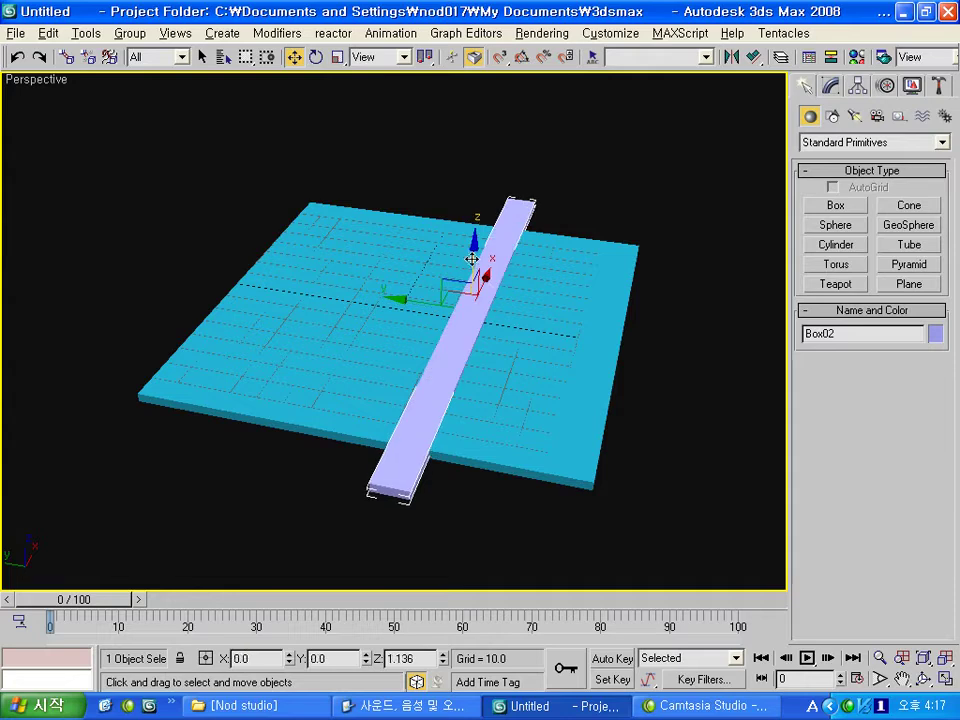
{"action": "left_click", "coordinate": [836, 205]}
{"action": "middle_click_drag", "start_coordinate": [570, 354], "coordinate": [570, 330], "text": "alt"}
{"action": "left_click_drag", "start_coordinate": [688, 310], "coordinate": [198, 207]}
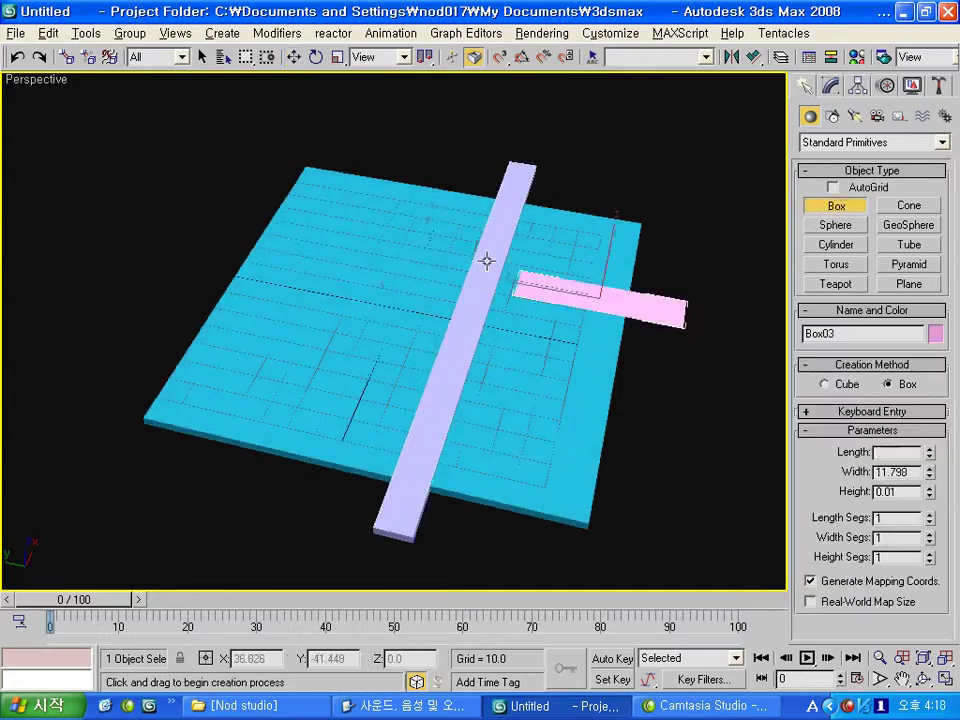
{"action": "left_click", "coordinate": [198, 207]}
{"action": "key", "text": "w"}
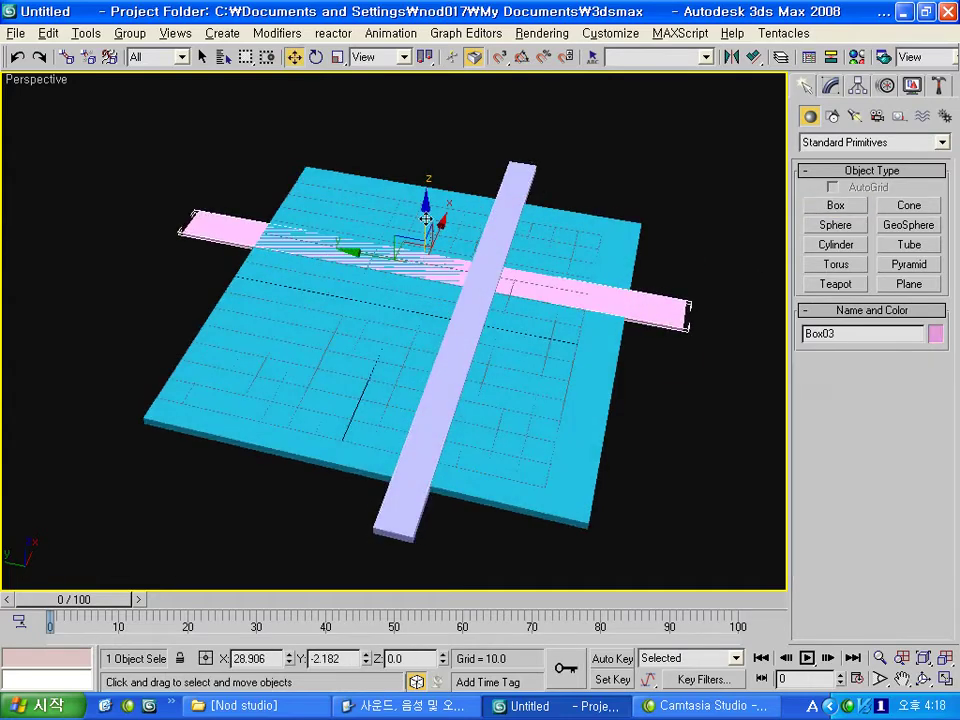
Draw a tall blue box as the first building.
{"action": "middle_click_drag", "start_coordinate": [318, 162], "coordinate": [347, 221], "text": "alt"}
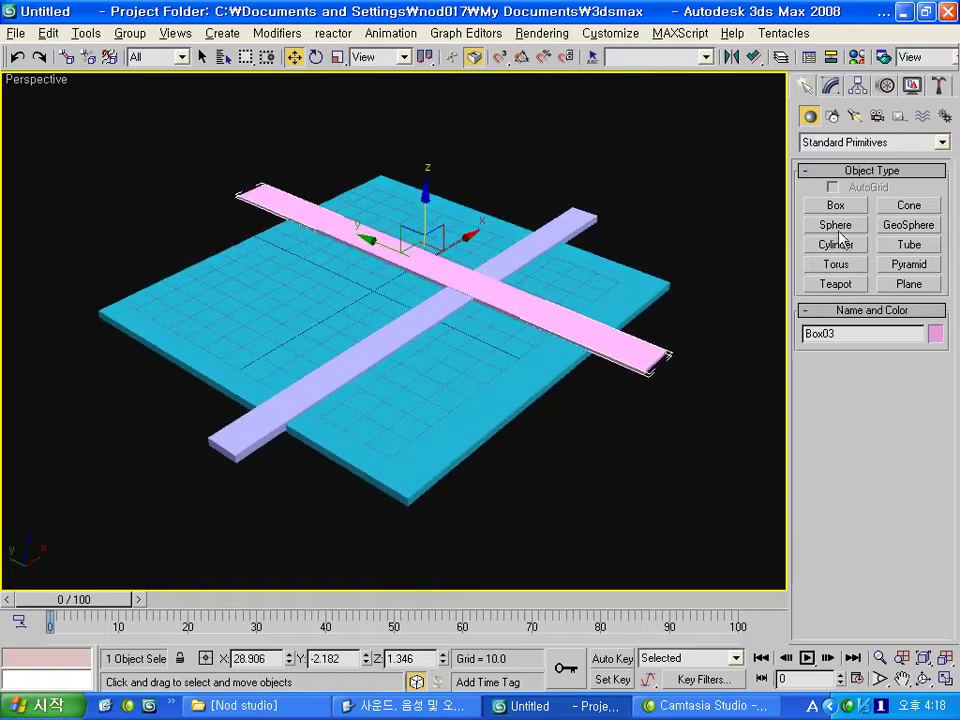
{"action": "mouse_move", "coordinate": [418, 190]}
{"action": "left_mouse_down"}
{"action": "mouse_move", "coordinate": [386, 199]}
{"action": "mouse_move", "coordinate": [437, 196]}
{"action": "left_mouse_up"}
{"action": "left_click", "coordinate": [389, 194]}
{"action": "key", "text": "w"}
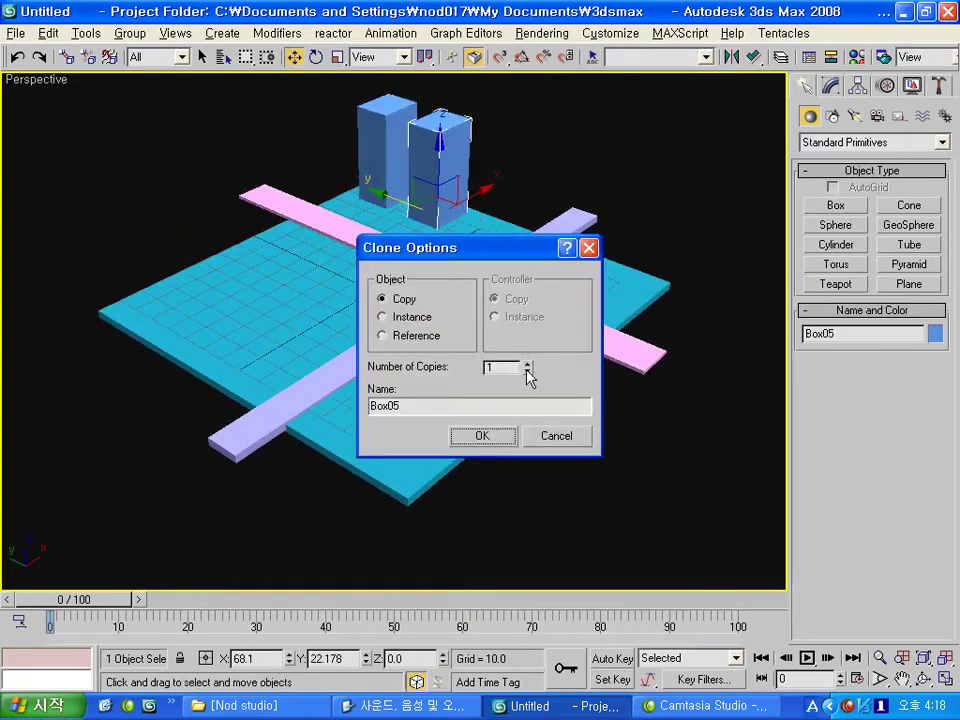
Clone the building into a row of towers and delete the extra leftmost copy.
{"action": "left_click", "coordinate": [482, 436]}
{"action": "left_click", "coordinate": [531, 214]}
{"action": "left_click", "coordinate": [518, 207]}
{"action": "left_click_drag", "start_coordinate": [535, 216], "coordinate": [426, 276], "text": "shift"}
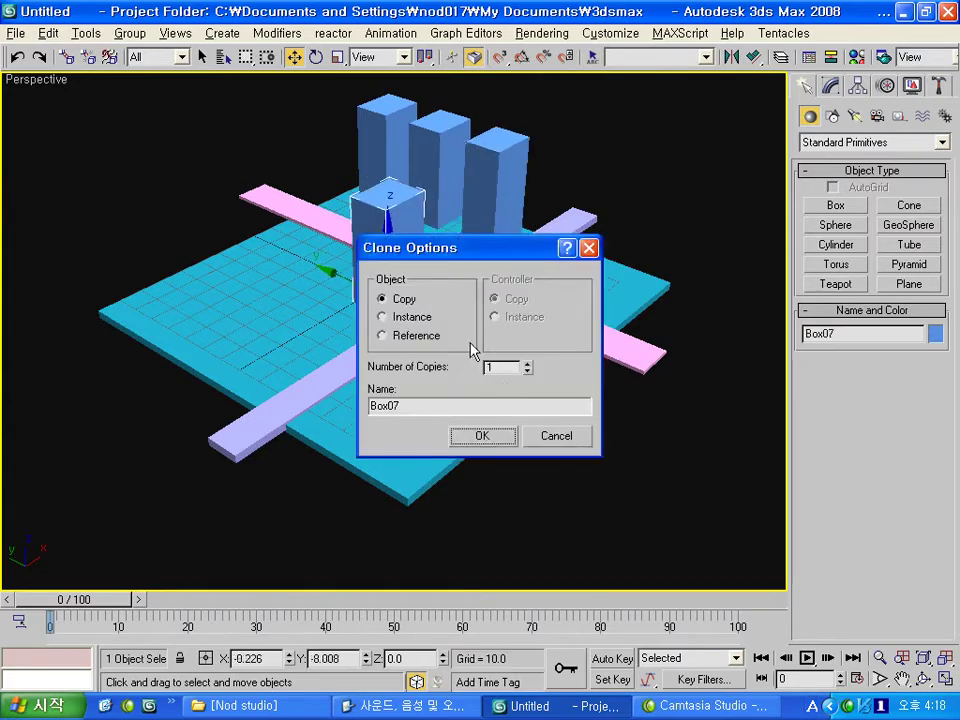
{"action": "left_click", "coordinate": [527, 363]}
{"action": "left_click", "coordinate": [527, 363]}
{"action": "left_click", "coordinate": [482, 436]}
{"action": "mouse_move", "coordinate": [287, 478]}
{"action": "middle_mouse_down", "text": "alt"}
{"action": "mouse_move", "coordinate": [242, 469]}
{"action": "mouse_move", "coordinate": [290, 447]}
{"action": "middle_mouse_up", "text": "alt"}
{"action": "key", "text": "Delete"}
Draw four flat lot boxes on the ground: red, pink, orange and light green.
{"action": "left_click", "coordinate": [836, 205]}
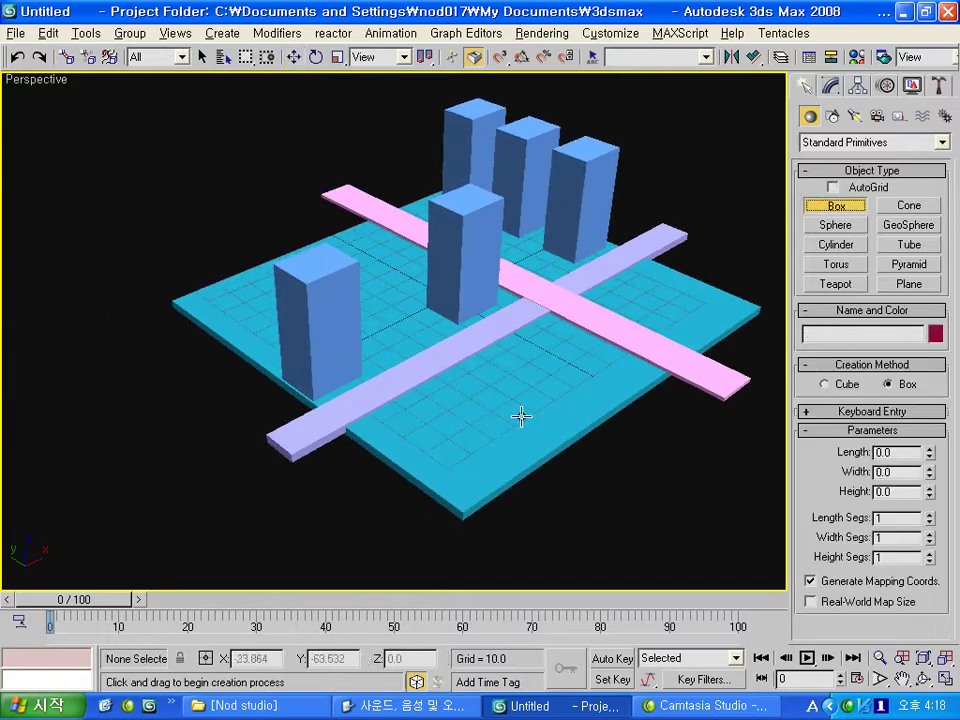
{"action": "left_click_drag", "start_coordinate": [550, 340], "coordinate": [546, 378]}
{"action": "left_click", "coordinate": [538, 370]}
{"action": "left_click_drag", "start_coordinate": [452, 405], "coordinate": [450, 470]}
{"action": "left_click", "coordinate": [392, 467]}
{"action": "left_click_drag", "start_coordinate": [654, 272], "coordinate": [662, 322]}
{"action": "left_click", "coordinate": [660, 316]}
{"action": "left_click_drag", "start_coordinate": [428, 289], "coordinate": [392, 300]}
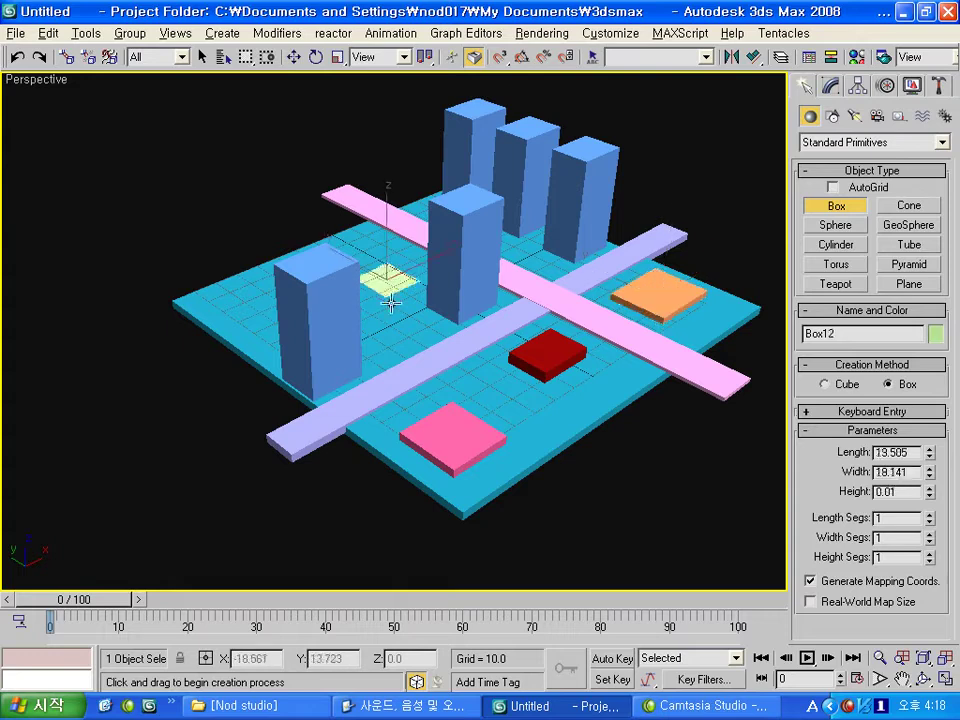
{"action": "left_click", "coordinate": [439, 291]}
{"action": "middle_click_drag", "start_coordinate": [439, 291], "coordinate": [264, 279], "text": "alt"}
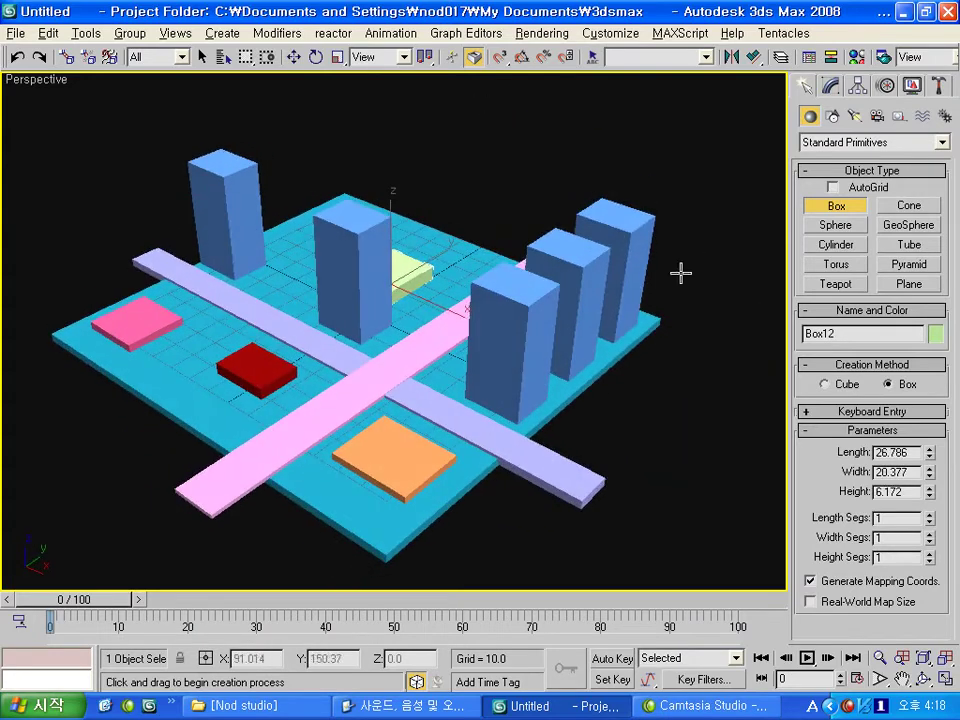
{"action": "left_click", "coordinate": [840, 245]}
{"action": "left_click", "coordinate": [838, 230]}
In Top view with the grid hidden, draw a small sphere tree beside the road.
{"action": "key", "text": "t"}
{"action": "scroll", "coordinate": [574, 279], "scroll_direction": "up", "scroll_amount": 5}
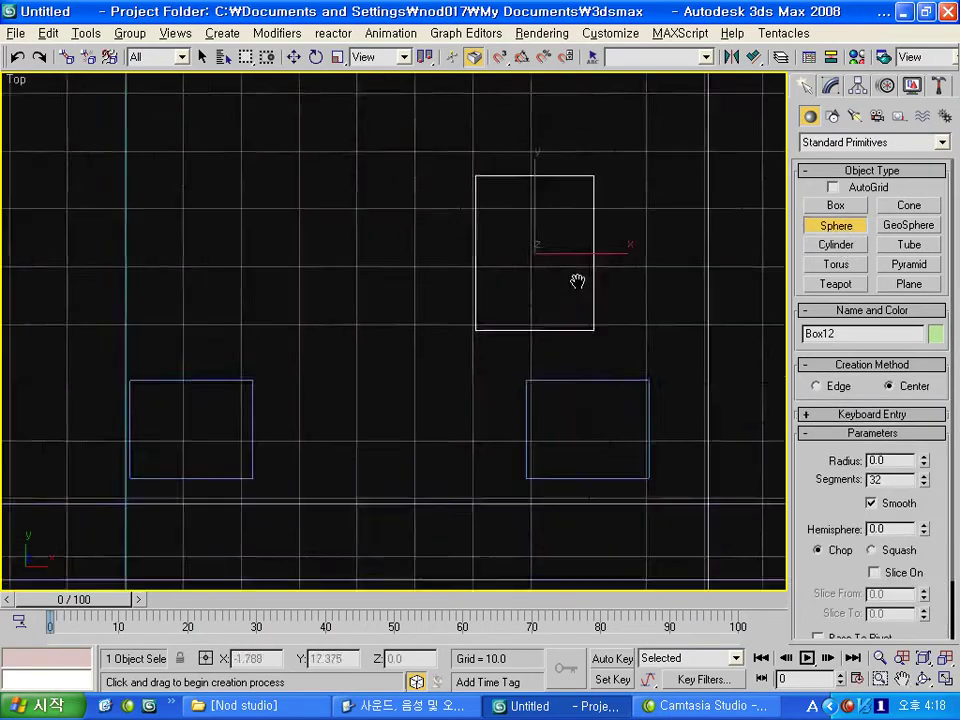
{"action": "scroll", "coordinate": [521, 274], "scroll_direction": "down", "scroll_amount": 8}
{"action": "scroll", "coordinate": [521, 274], "scroll_direction": "up", "scroll_amount": 3}
{"action": "middle_click_drag", "start_coordinate": [521, 274], "coordinate": [438, 264]}
{"action": "key", "text": "g"}
{"action": "scroll", "coordinate": [536, 317], "scroll_direction": "up", "scroll_amount": 2}
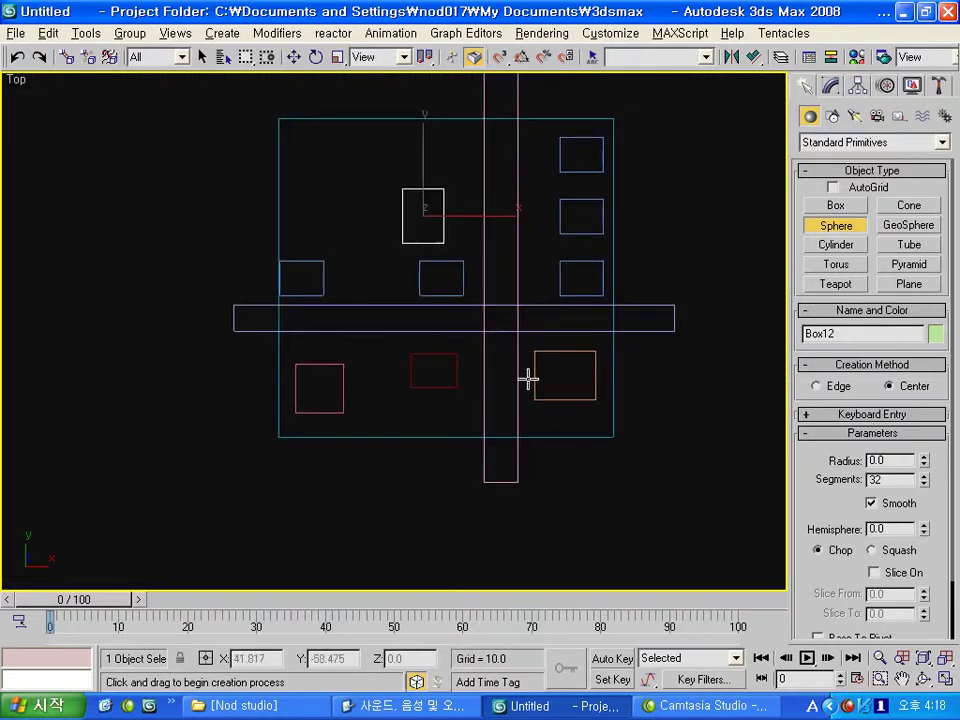
{"action": "left_click_drag", "start_coordinate": [521, 430], "coordinate": [524, 430]}
{"action": "mouse_move", "coordinate": [524, 430]}
{"action": "middle_mouse_down", "text": "alt"}
{"action": "mouse_move", "coordinate": [501, 358]}
{"action": "mouse_move", "coordinate": [520, 394]}
{"action": "middle_mouse_up", "text": "alt"}
Clone the sphere along the road into a row of six trees.
{"action": "key", "text": "w"}
{"action": "key", "text": "F3"}
{"action": "key", "text": "t"}
{"action": "scroll", "coordinate": [508, 405], "scroll_direction": "up", "scroll_amount": 5}
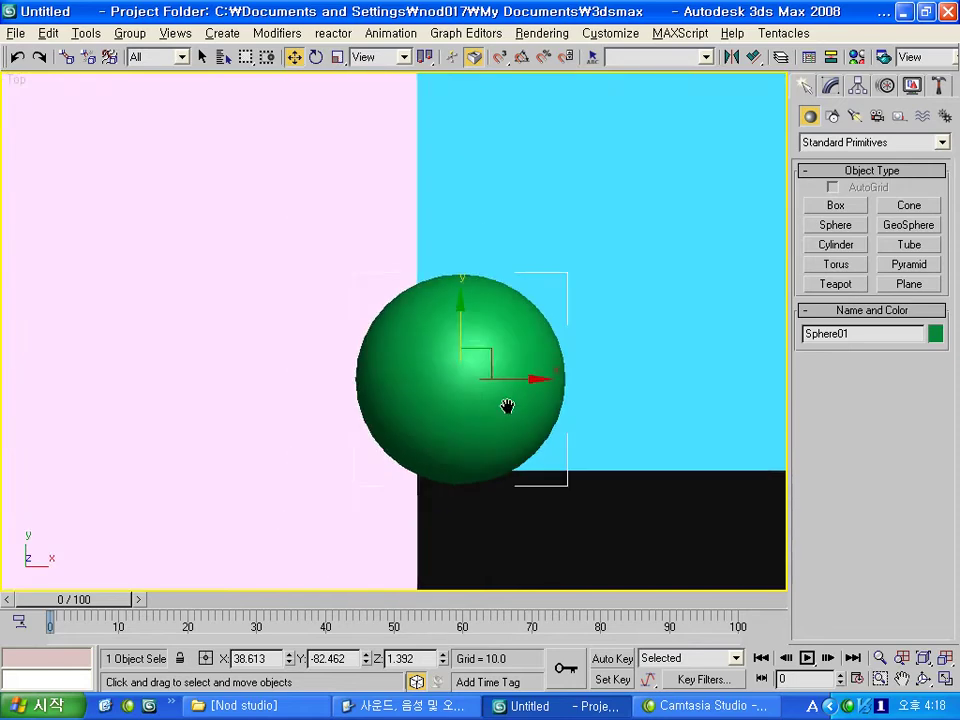
{"action": "scroll", "coordinate": [505, 415], "scroll_direction": "down", "scroll_amount": 3}
{"action": "left_click_drag", "start_coordinate": [505, 421], "coordinate": [506, 318], "text": "shift"}
{"action": "left_click", "coordinate": [527, 364]}
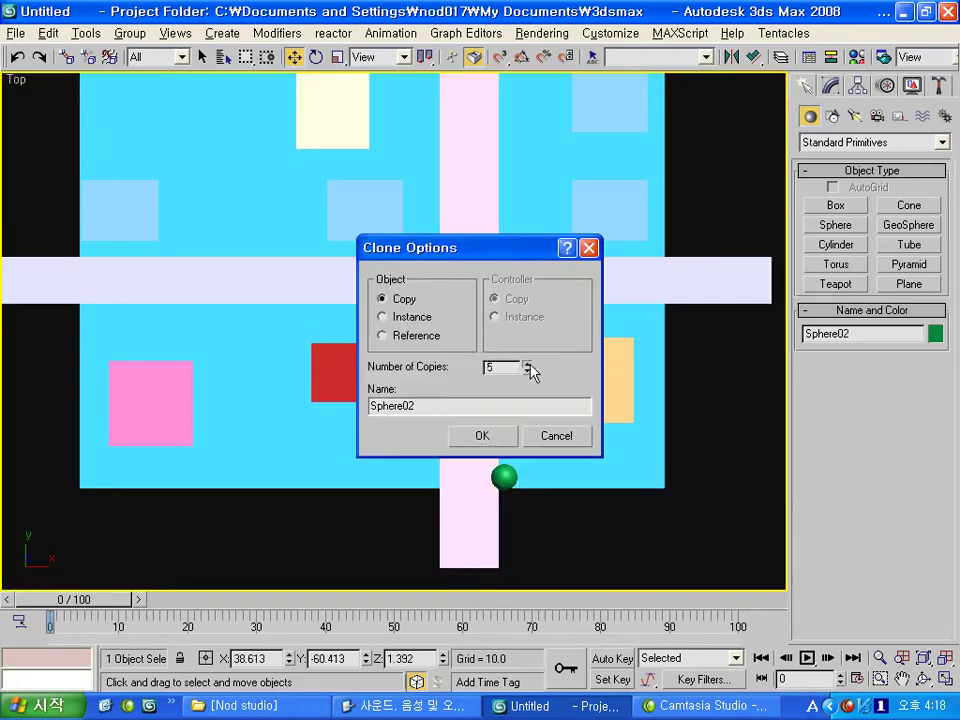
{"action": "key", "text": "Return"}
{"action": "left_click_drag", "start_coordinate": [523, 207], "coordinate": [523, 97], "text": "shift"}
{"action": "key", "text": "Return"}
Copy the six-tree row to the road's opposite side.
{"action": "left_click", "coordinate": [524, 323], "text": "ctrl"}
{"action": "left_click", "coordinate": [524, 402], "text": "ctrl"}
{"action": "left_click", "coordinate": [524, 481], "text": "ctrl"}
{"action": "left_click", "coordinate": [526, 552], "text": "ctrl"}
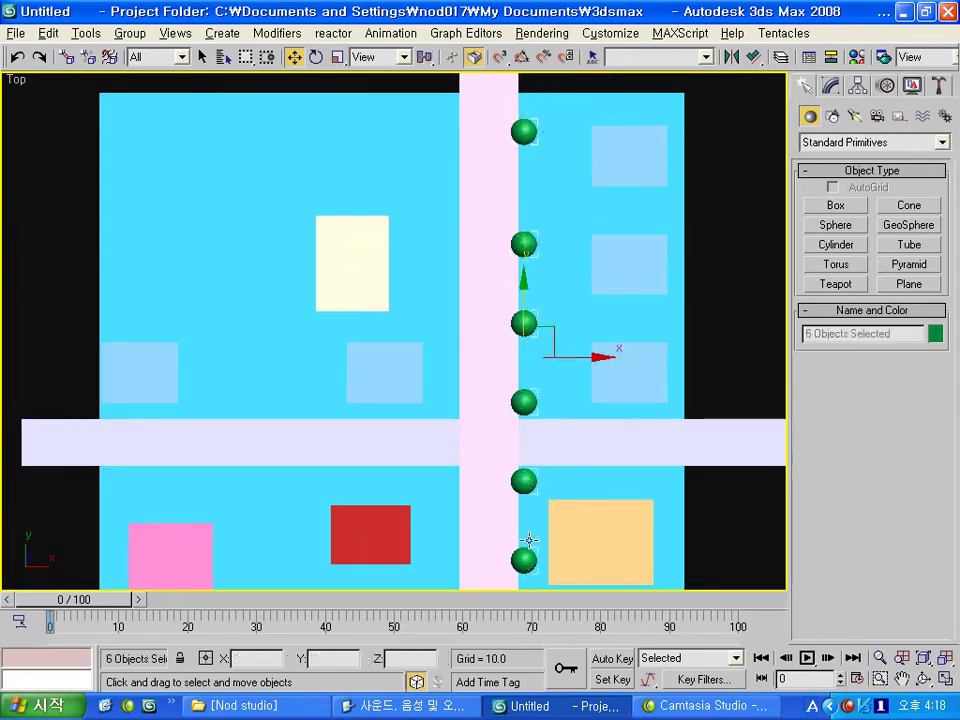
{"action": "mouse_move", "coordinate": [579, 358]}
{"action": "left_mouse_down", "text": "shift"}
{"action": "mouse_move", "coordinate": [489, 358]}
{"action": "mouse_move", "coordinate": [499, 358]}
{"action": "left_mouse_up", "text": "shift"}
{"action": "key", "text": "Return"}
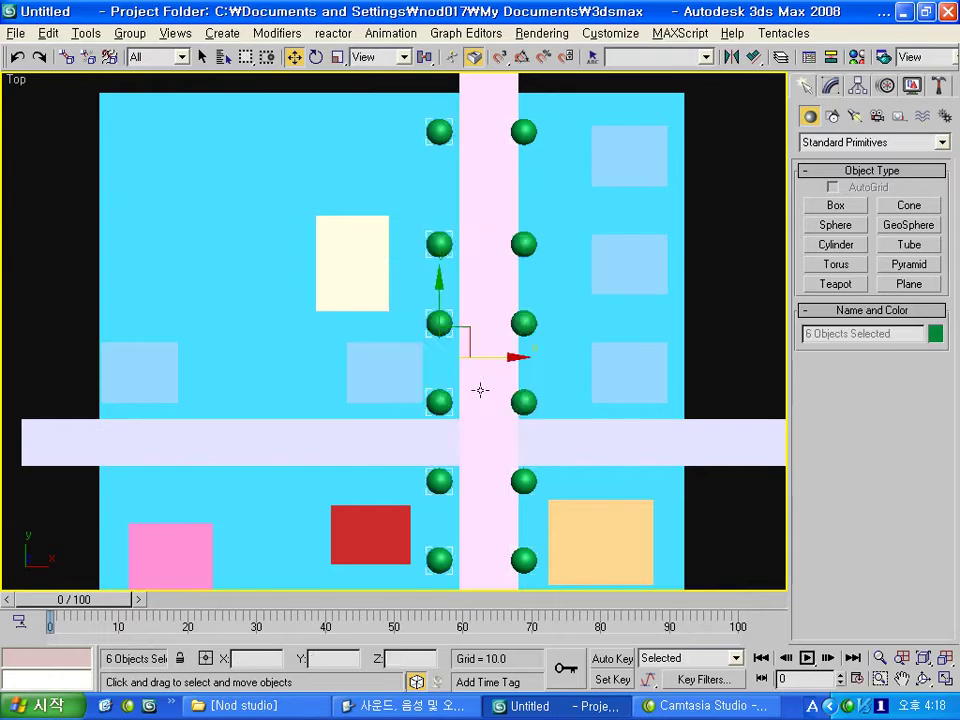
Clone the row rotated about 92 degrees along the crossing road and delete the stray tree.
{"action": "middle_click_drag", "start_coordinate": [480, 390], "coordinate": [482, 294]}
{"action": "key", "text": "e"}
{"action": "left_click_drag", "start_coordinate": [482, 294], "coordinate": [599, 173]}
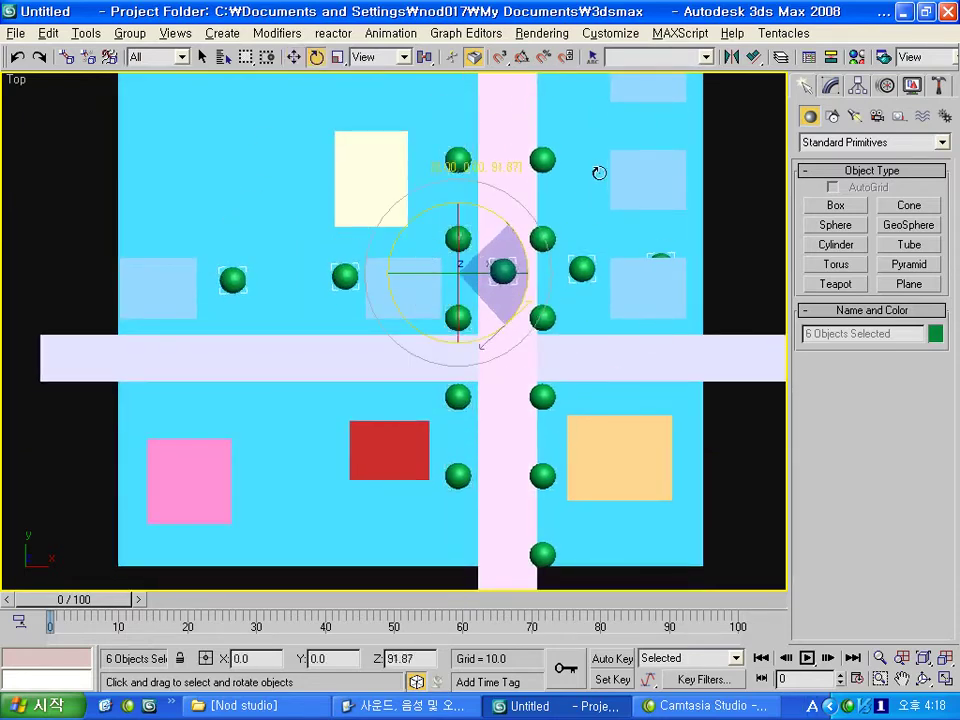
{"action": "left_click", "coordinate": [484, 435]}
{"action": "key", "text": "w"}
{"action": "mouse_move", "coordinate": [486, 246]}
{"action": "left_mouse_down"}
{"action": "mouse_move", "coordinate": [424, 302]}
{"action": "mouse_move", "coordinate": [236, 300]}
{"action": "left_mouse_up"}
{"action": "middle_click_drag", "start_coordinate": [236, 300], "coordinate": [396, 255]}
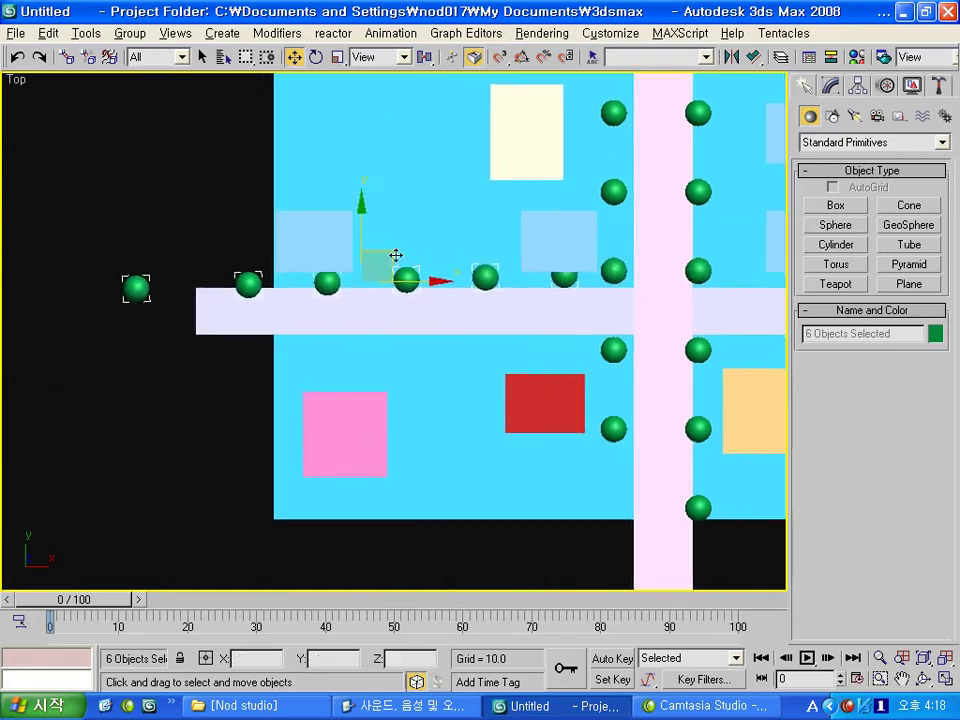
{"action": "left_click_drag", "start_coordinate": [154, 291], "coordinate": [178, 313]}
{"action": "key", "text": "Delete"}
{"action": "mouse_move", "coordinate": [574, 407]}
{"action": "middle_mouse_down", "text": "alt"}
{"action": "mouse_move", "coordinate": [573, 374]}
{"action": "mouse_move", "coordinate": [484, 353]}
{"action": "mouse_move", "coordinate": [466, 387]}
{"action": "middle_mouse_up", "text": "alt"}
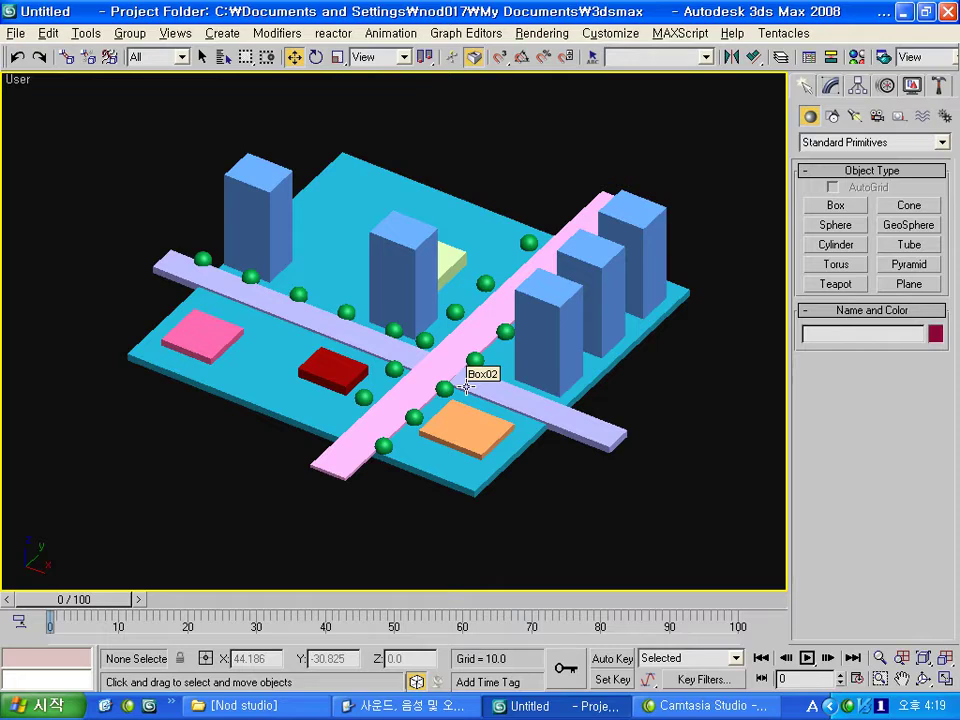
{"action": "mouse_move", "coordinate": [461, 349]}
{"action": "middle_mouse_down", "text": "alt"}
{"action": "mouse_move", "coordinate": [530, 318]}
{"action": "mouse_move", "coordinate": [488, 302]}
{"action": "middle_mouse_up", "text": "alt"}
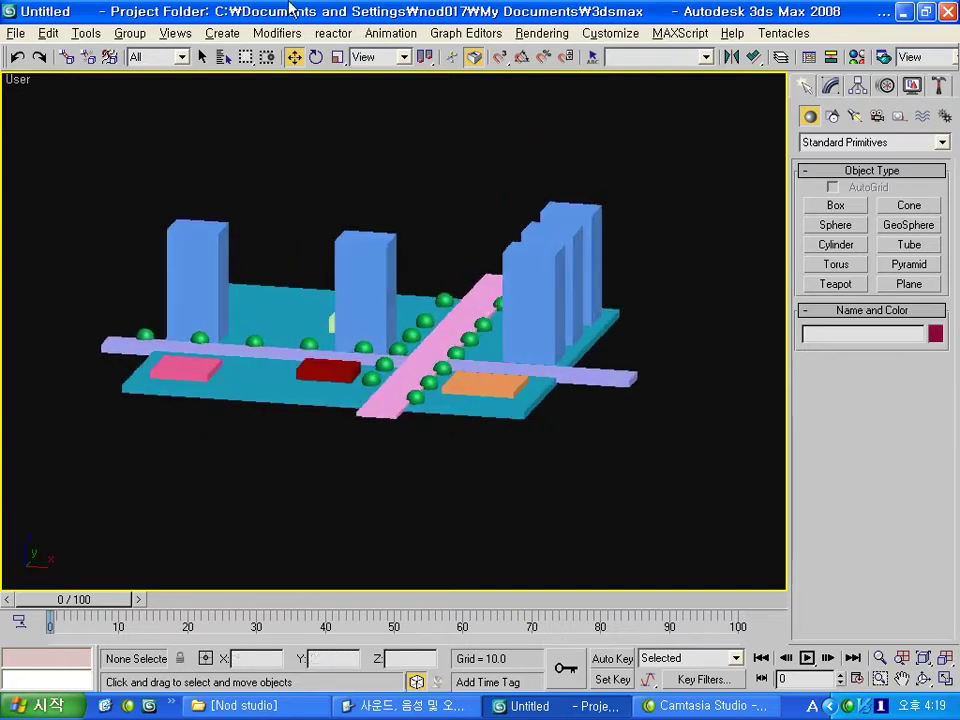
{"action": "middle_click_drag", "start_coordinate": [403, 171], "coordinate": [430, 150], "text": "alt"}
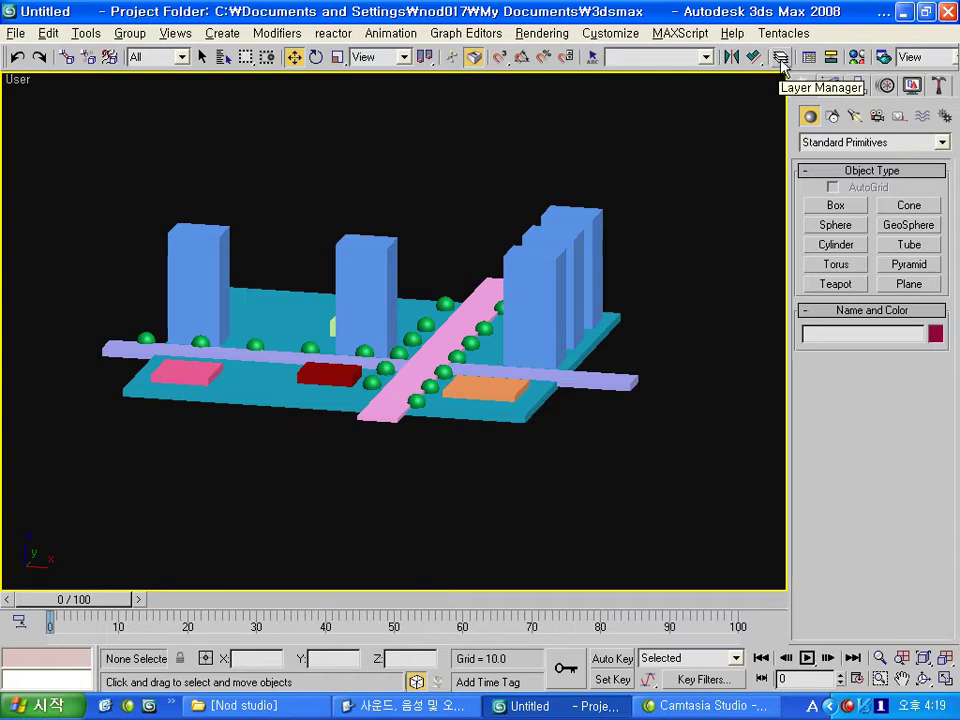
Open the Layer Manager and create a new layer named 건물.
{"action": "left_click", "coordinate": [782, 65]}
{"action": "left_click_drag", "start_coordinate": [581, 244], "coordinate": [322, 101]}
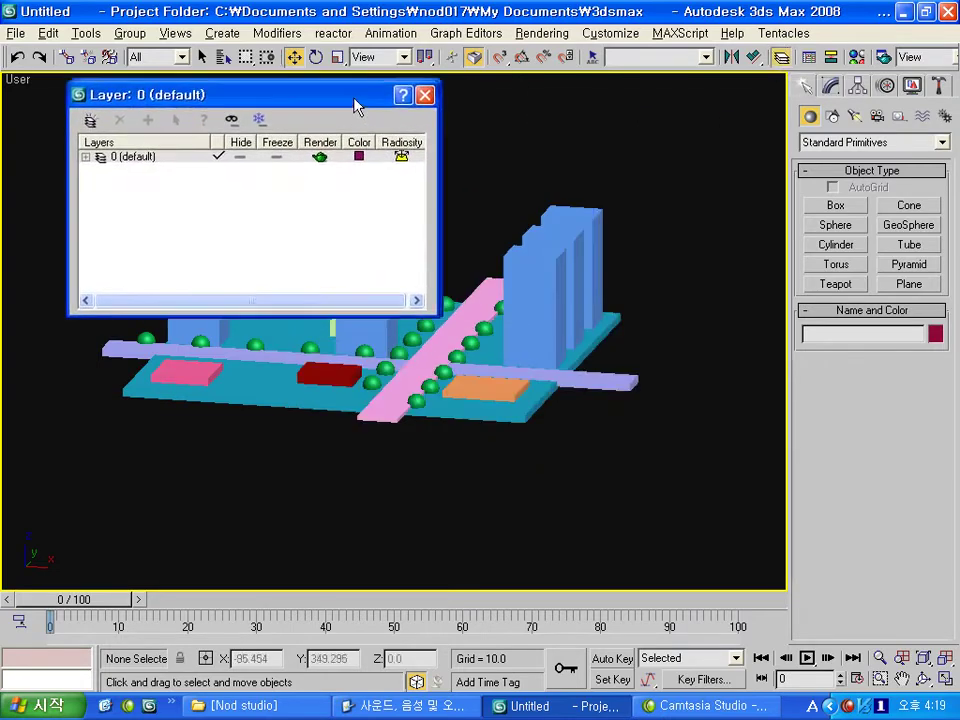
{"action": "middle_click_drag", "start_coordinate": [555, 207], "coordinate": [608, 338]}
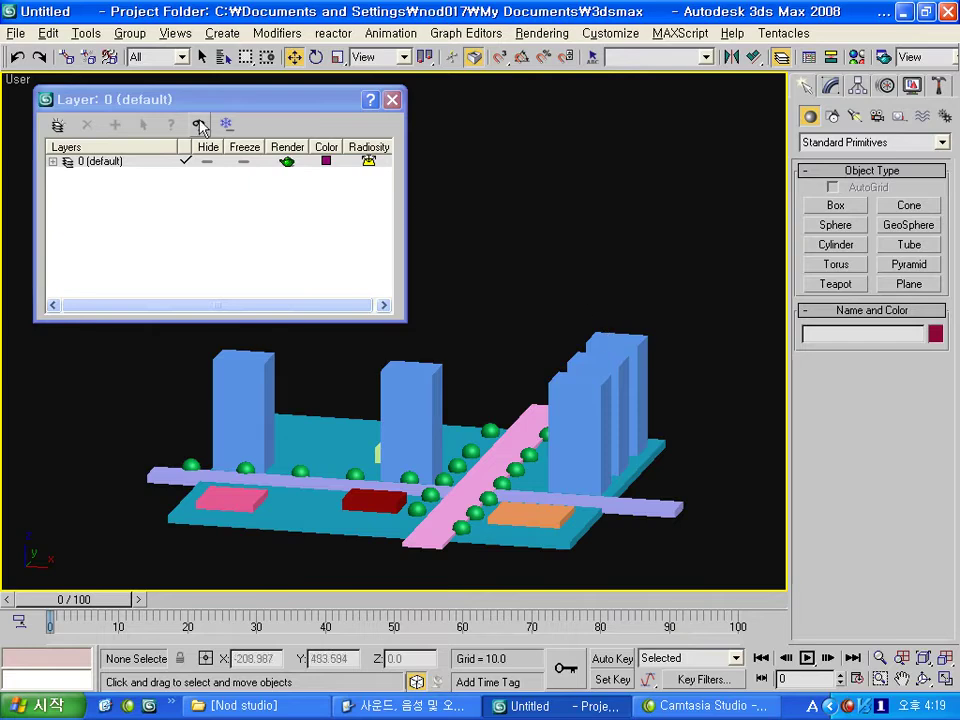
{"action": "left_click", "coordinate": [58, 128]}
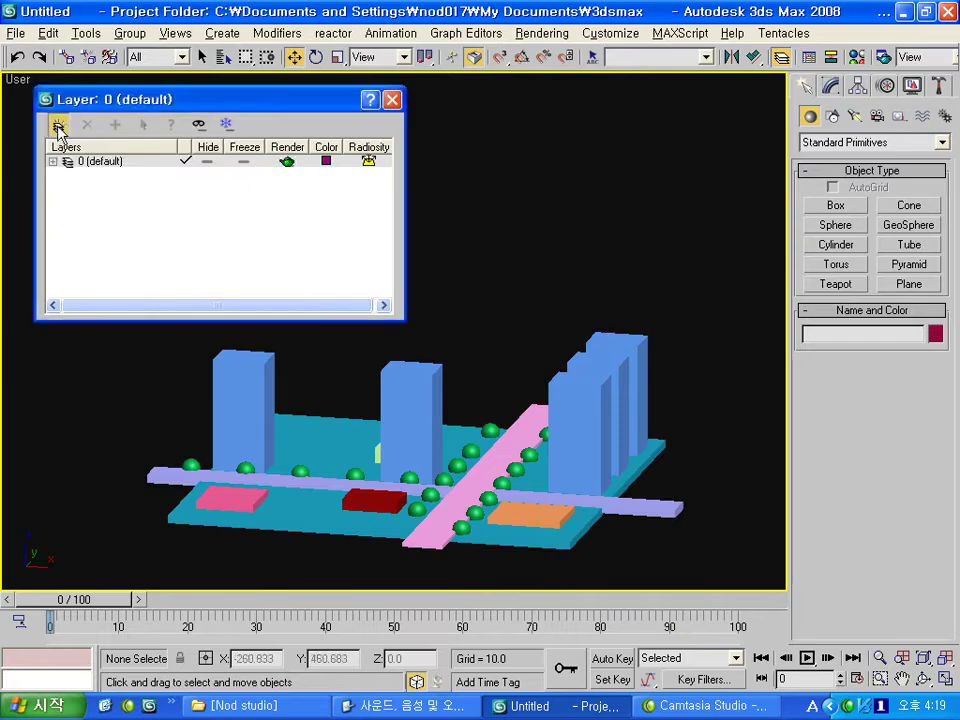
{"action": "left_click", "coordinate": [116, 176]}
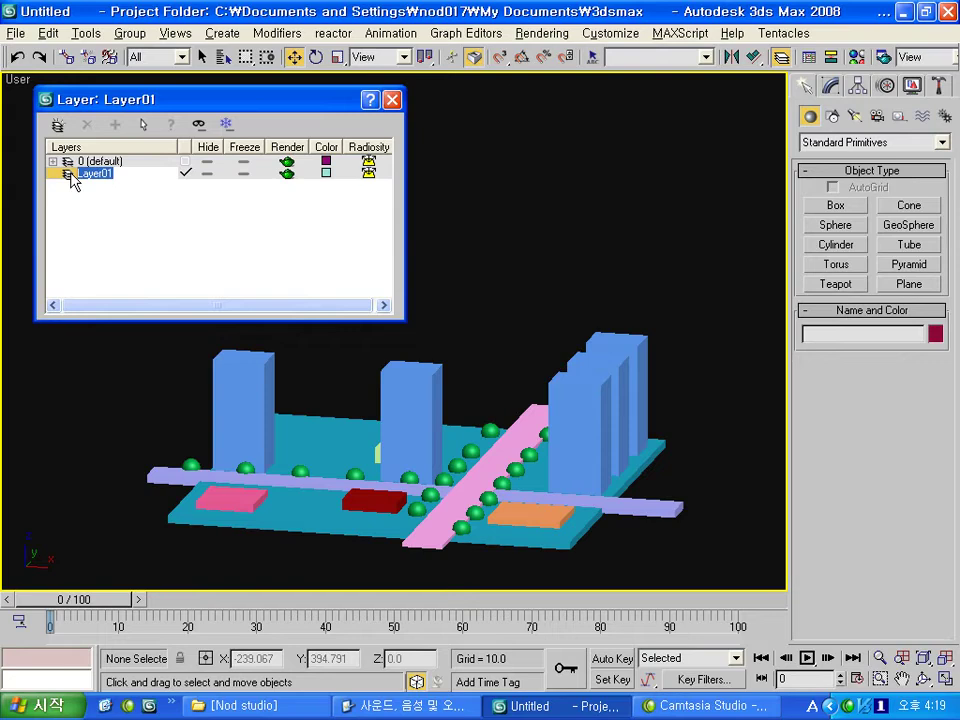
{"action": "type", "text": "건물"}
Create two more layers named 사이트 and 조경.
{"action": "left_click", "coordinate": [58, 126]}
{"action": "left_click", "coordinate": [80, 175]}
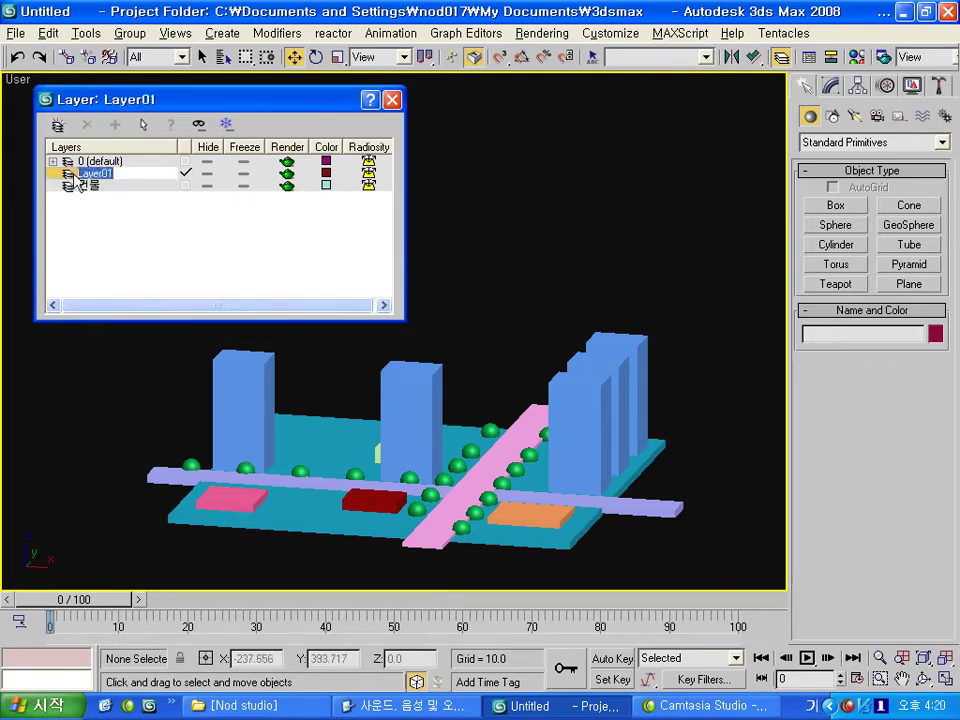
{"action": "type", "text": "사이트"}
{"action": "left_click", "coordinate": [58, 126]}
{"action": "left_click", "coordinate": [90, 173]}
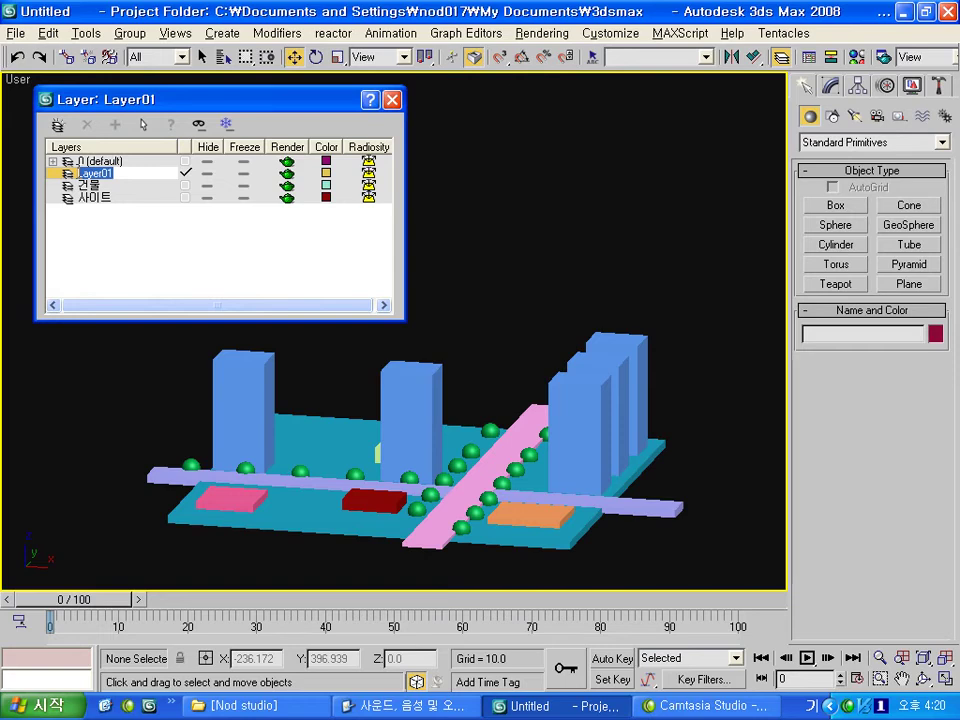
{"action": "type", "text": "고거"}
{"action": "type", "text": "조경"}
Make 0 (default) the current layer.
{"action": "left_click_drag", "start_coordinate": [253, 100], "coordinate": [241, 98]}
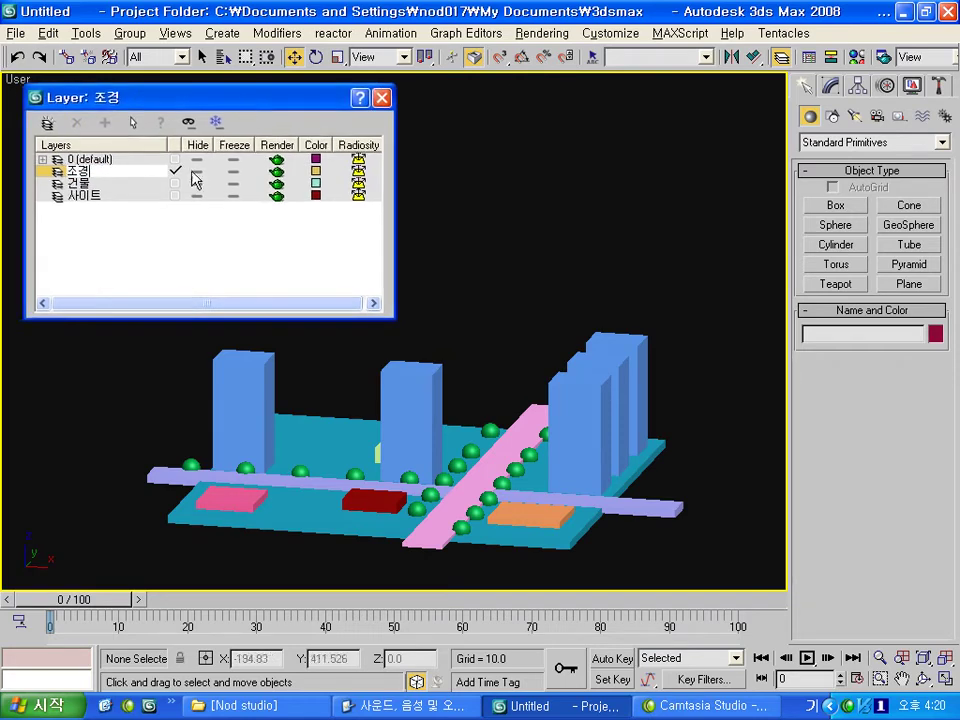
{"action": "left_click", "coordinate": [176, 159]}
{"action": "mouse_move", "coordinate": [531, 413]}
{"action": "middle_mouse_down", "text": "alt"}
{"action": "mouse_move", "coordinate": [489, 317]}
{"action": "mouse_move", "coordinate": [531, 342]}
{"action": "middle_mouse_up", "text": "alt"}
Select all the tower buildings and the colored lot boxes.
{"action": "left_click", "coordinate": [490, 290]}
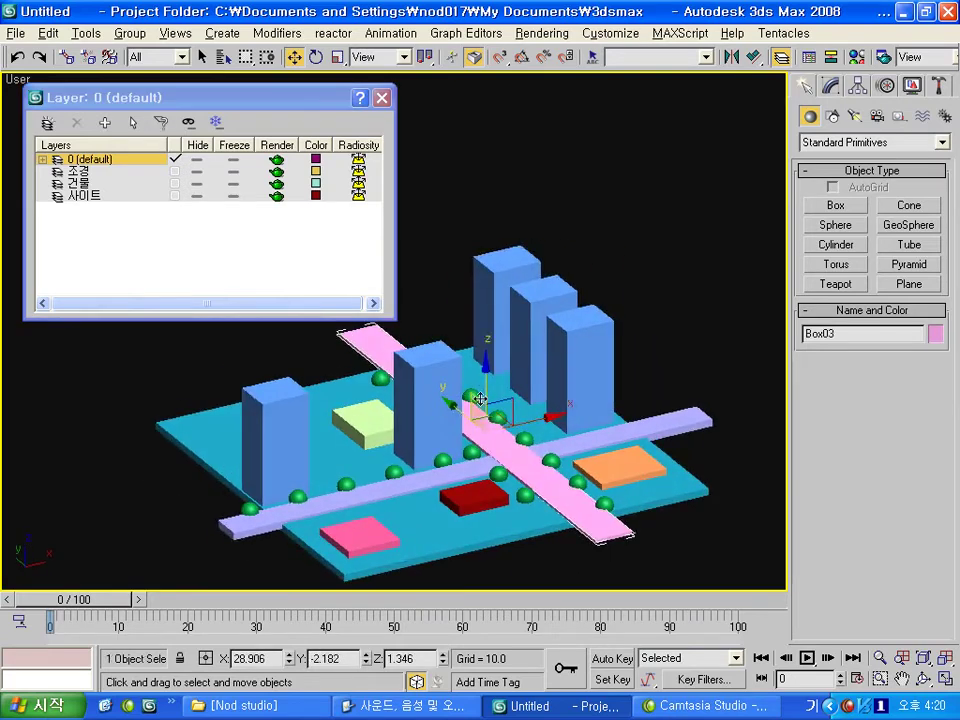
{"action": "middle_click_drag", "start_coordinate": [443, 393], "coordinate": [401, 399], "text": "alt"}
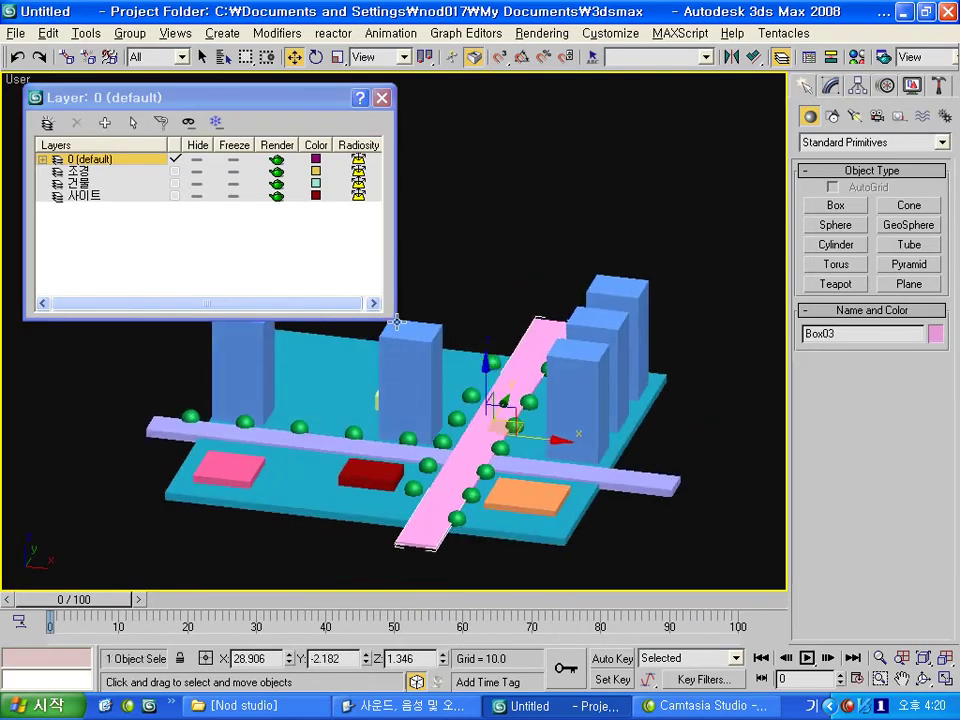
{"action": "left_click_drag", "start_coordinate": [396, 322], "coordinate": [451, 238]}
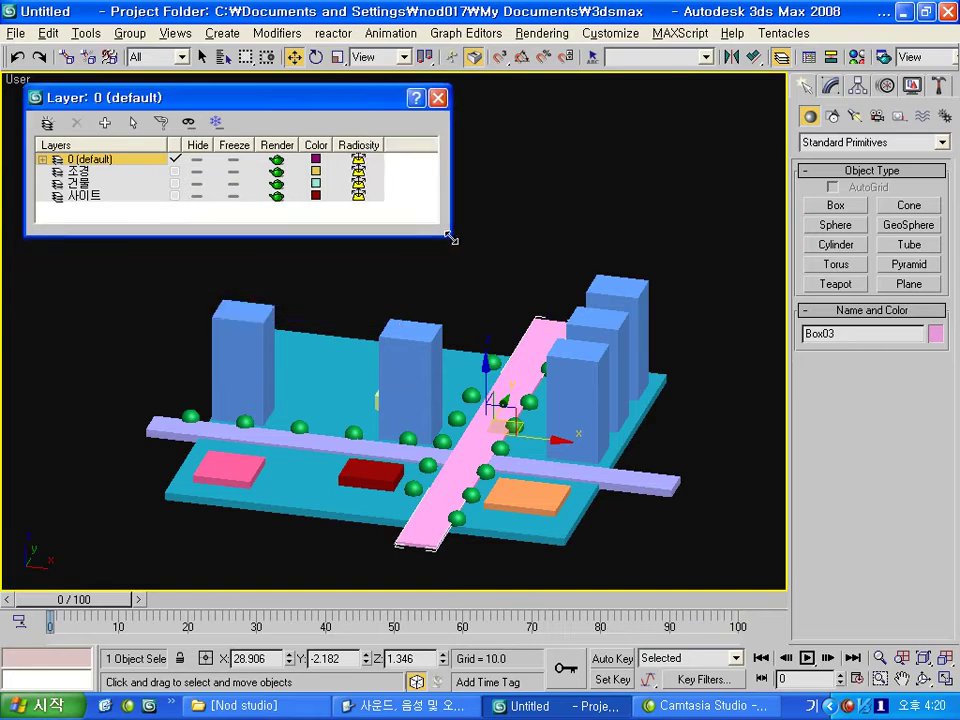
{"action": "middle_click_drag", "start_coordinate": [361, 314], "coordinate": [496, 452], "text": "alt"}
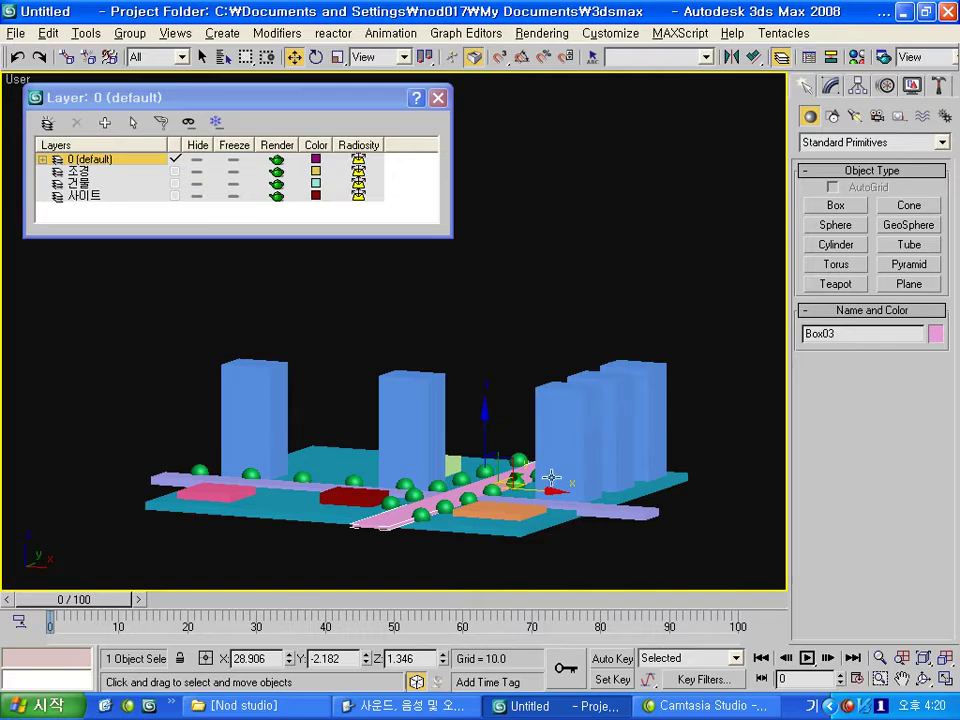
{"action": "middle_click_drag", "start_coordinate": [552, 477], "coordinate": [619, 439], "text": "alt"}
{"action": "left_click", "coordinate": [733, 440]}
{"action": "left_click_drag", "start_coordinate": [733, 440], "coordinate": [219, 328]}
{"action": "mouse_move", "coordinate": [219, 328]}
{"action": "middle_mouse_down", "text": "alt"}
{"action": "mouse_move", "coordinate": [317, 439]}
{"action": "mouse_move", "coordinate": [368, 542]}
{"action": "middle_mouse_up", "text": "alt"}
{"action": "left_click", "coordinate": [368, 542], "text": "ctrl"}
{"action": "left_click", "coordinate": [223, 520], "text": "ctrl"}
{"action": "left_click", "coordinate": [531, 574], "text": "ctrl"}
{"action": "mouse_move", "coordinate": [531, 574]}
{"action": "middle_mouse_down", "text": "alt"}
{"action": "mouse_move", "coordinate": [461, 508]}
{"action": "mouse_move", "coordinate": [486, 397]}
{"action": "middle_mouse_up", "text": "alt"}
{"action": "left_click", "coordinate": [486, 397], "text": "ctrl"}
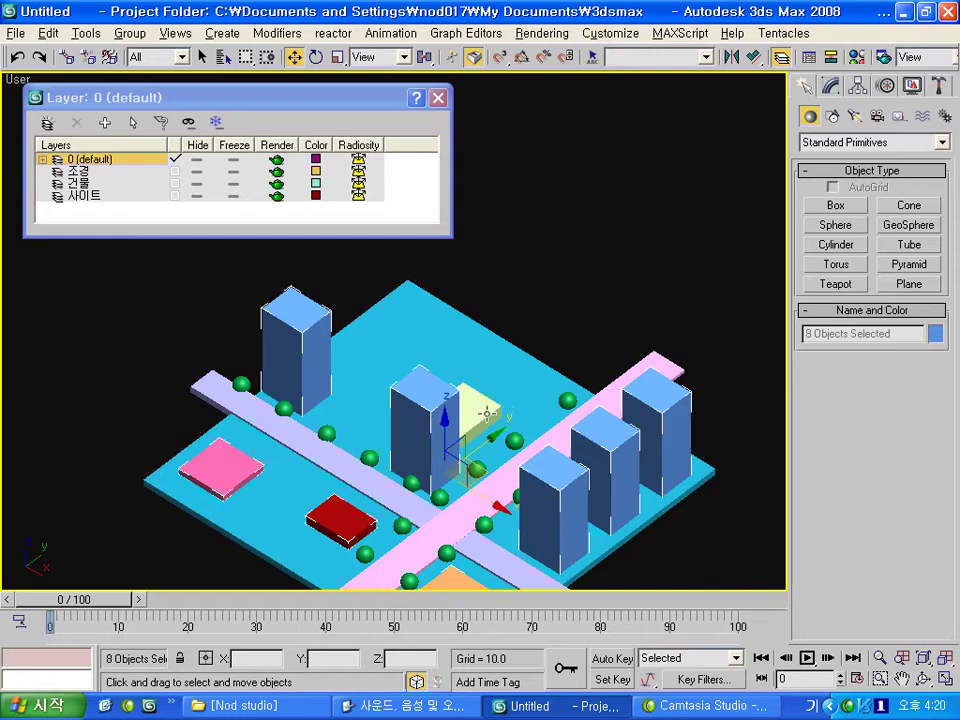
Isolate the selected buildings and lots, then exit isolation to show the whole scene.
{"action": "key", "text": "alt+q"}
{"action": "middle_click_drag", "start_coordinate": [476, 416], "coordinate": [579, 343], "text": "alt"}
{"action": "left_click", "coordinate": [678, 150]}
{"action": "middle_click_drag", "start_coordinate": [490, 318], "coordinate": [470, 312], "text": "alt"}
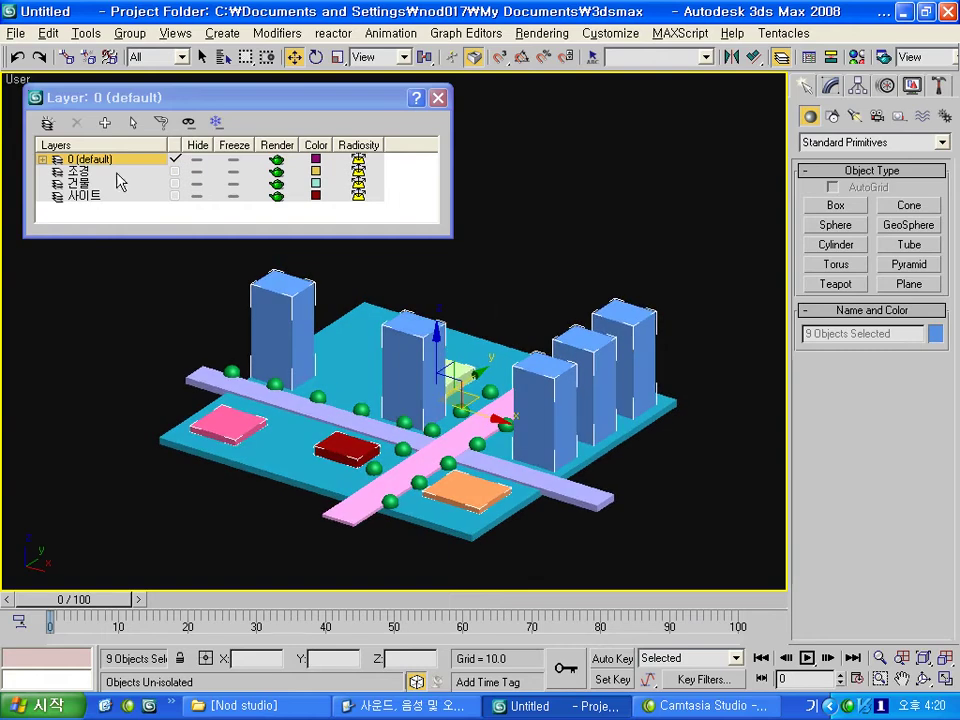
Add the selected buildings and lots to the 건물 layer.
{"action": "left_click", "coordinate": [79, 183]}
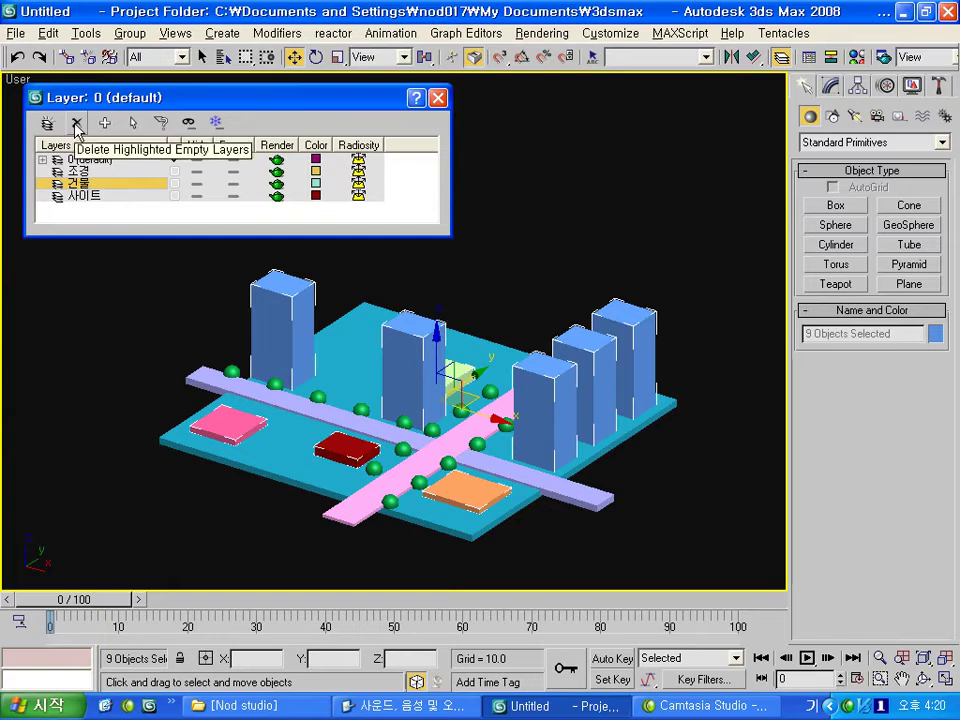
{"action": "left_click", "coordinate": [84, 197]}
{"action": "left_click", "coordinate": [87, 185]}
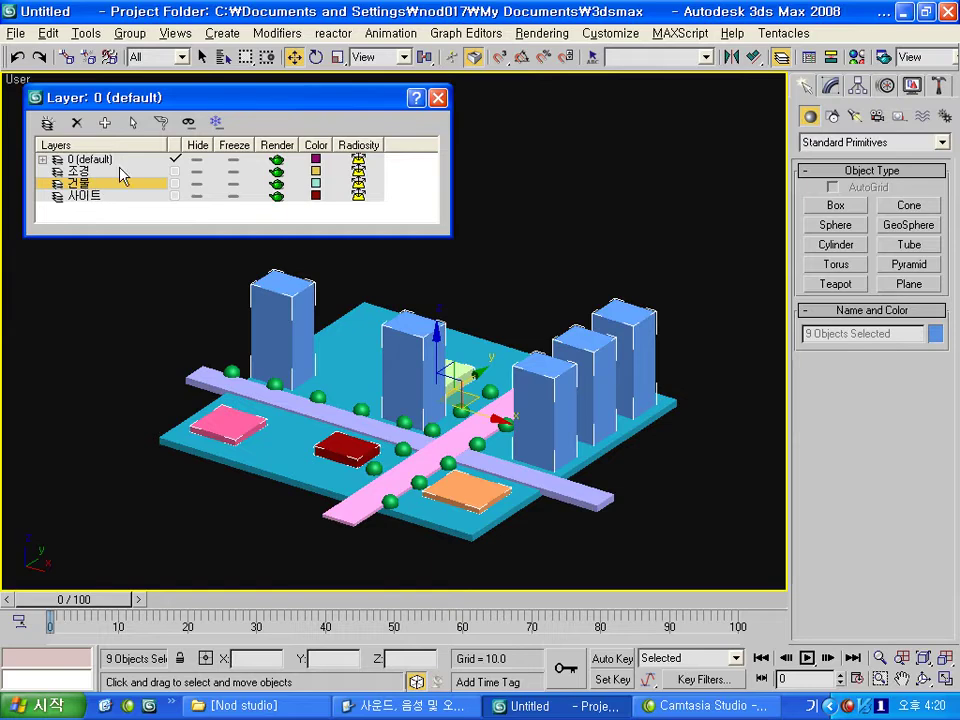
{"action": "left_click", "coordinate": [104, 122]}
{"action": "middle_click_drag", "start_coordinate": [430, 414], "coordinate": [427, 418], "text": "alt"}
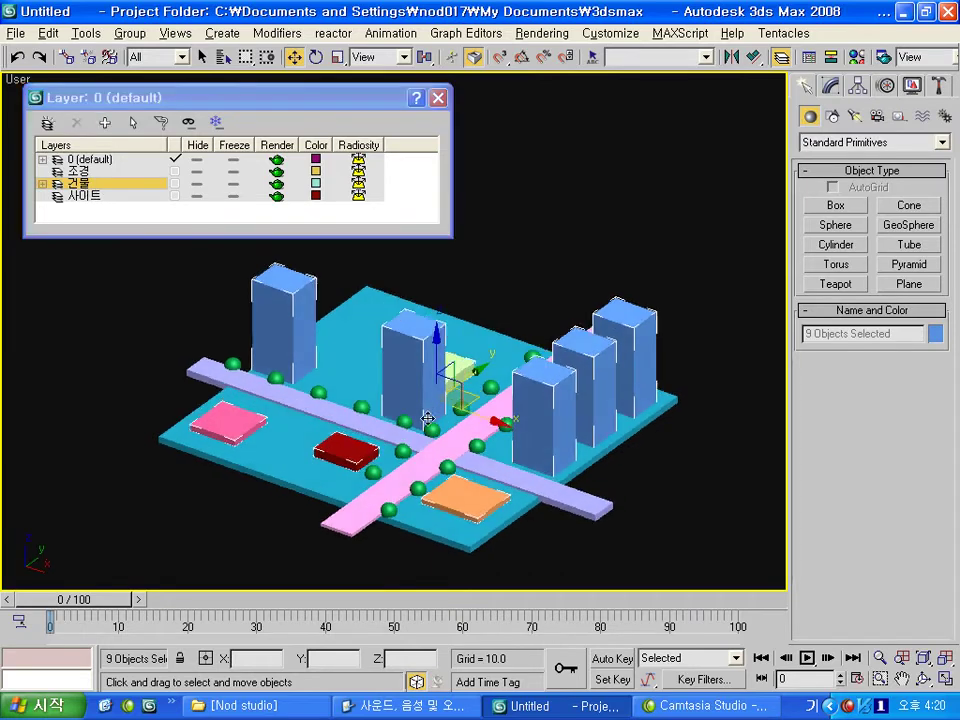
Toggle the 건물 layer's Hide on and off, and expand then collapse its object list.
{"action": "left_click", "coordinate": [198, 185]}
{"action": "left_click", "coordinate": [198, 185]}
{"action": "left_click", "coordinate": [198, 185]}
{"action": "left_click", "coordinate": [198, 185]}
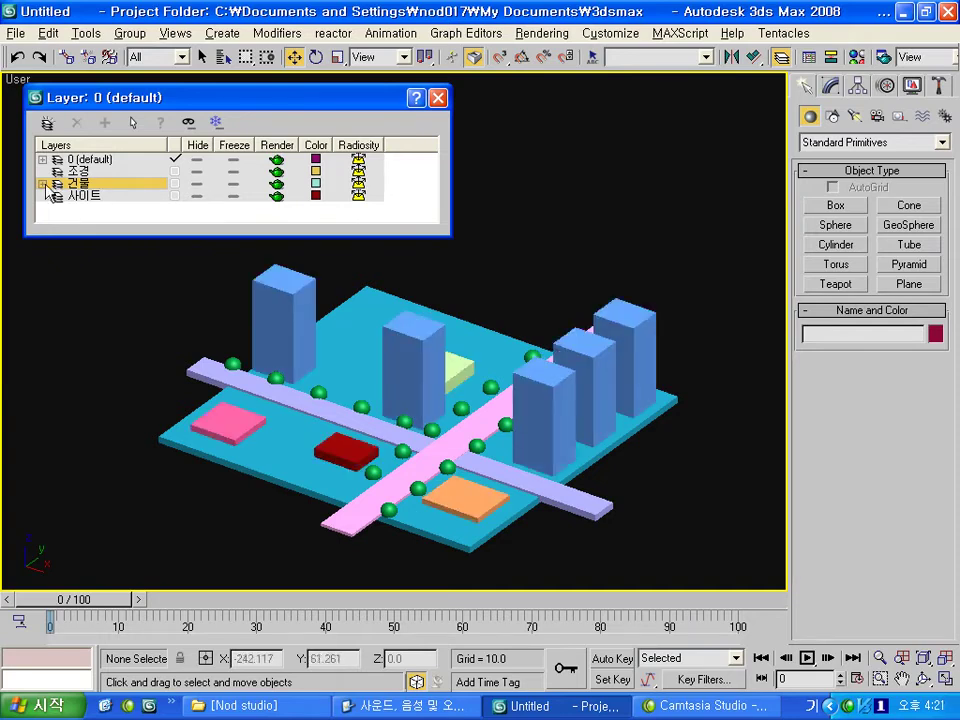
{"action": "left_click", "coordinate": [43, 184]}
{"action": "mouse_move", "coordinate": [430, 167]}
{"action": "left_mouse_down"}
{"action": "mouse_move", "coordinate": [432, 200]}
{"action": "mouse_move", "coordinate": [431, 163]}
{"action": "left_mouse_up"}
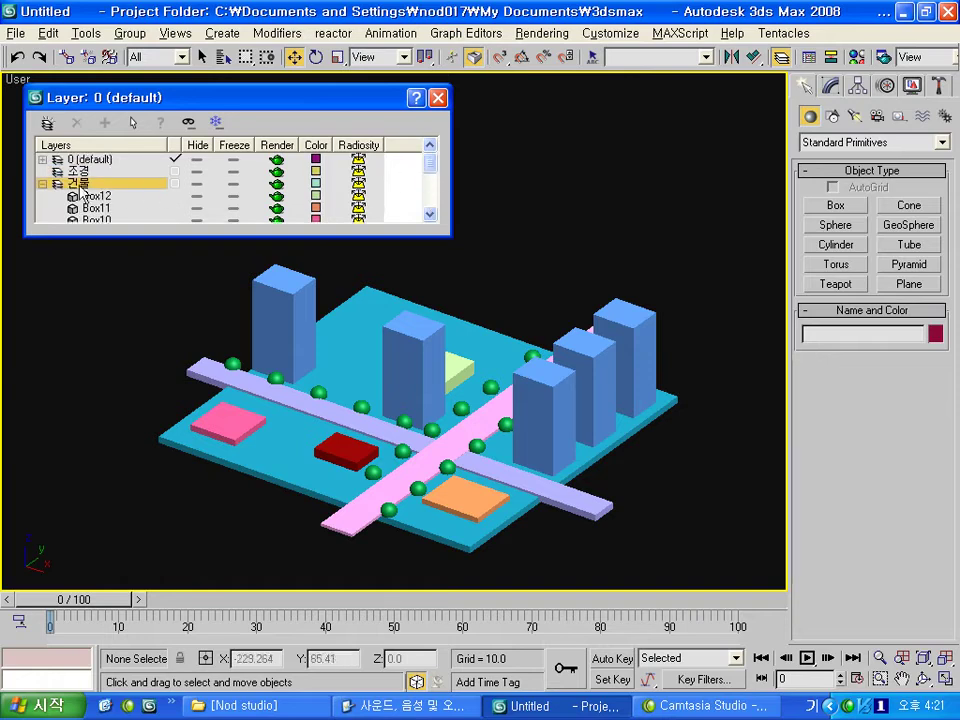
{"action": "left_click", "coordinate": [43, 185]}
Freeze the 건물 layer so its objects turn grey.
{"action": "middle_click_drag", "start_coordinate": [414, 384], "coordinate": [322, 264], "text": "alt"}
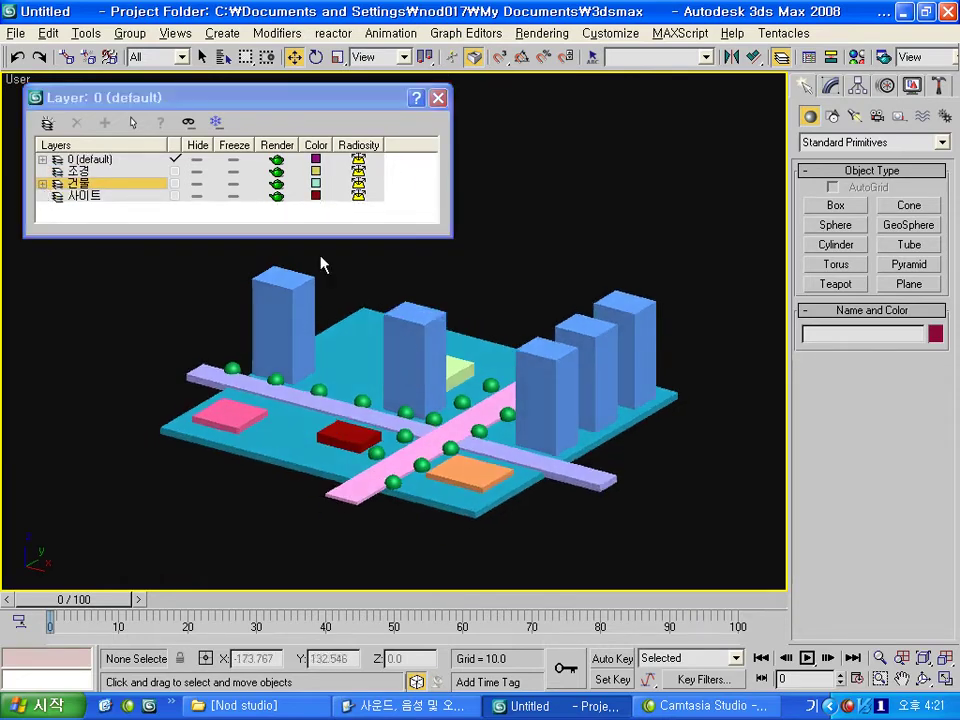
{"action": "left_click", "coordinate": [233, 184]}
{"action": "left_click_drag", "start_coordinate": [425, 432], "coordinate": [478, 430]}
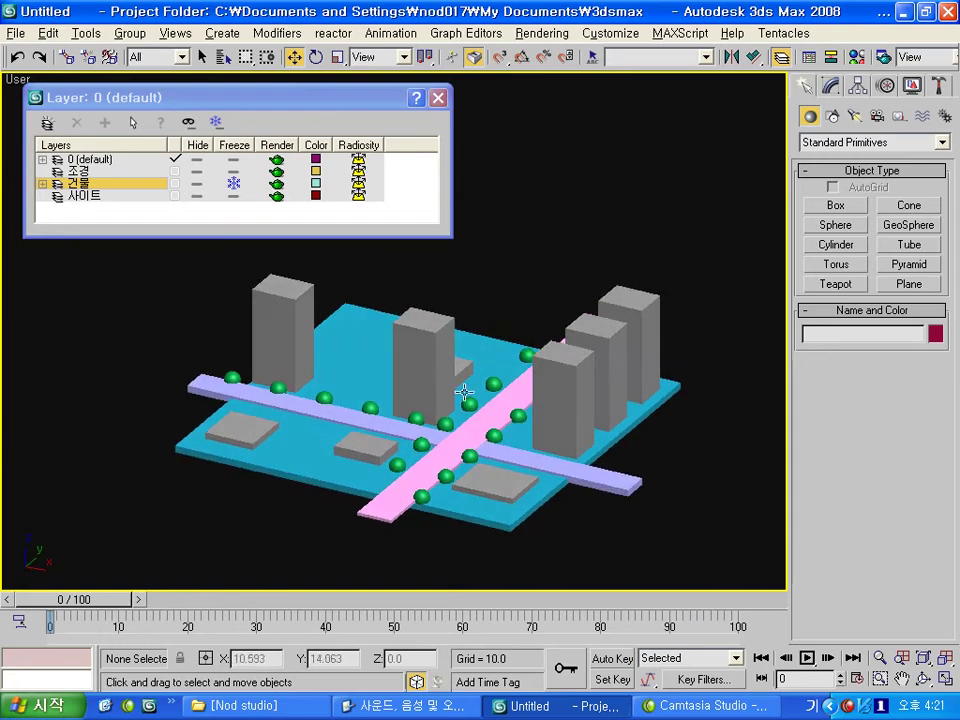
Add the base slab and both roads to the 사이트 layer and freeze it.
{"action": "left_click", "coordinate": [615, 482], "text": "ctrl"}
{"action": "middle_click_drag", "start_coordinate": [615, 482], "coordinate": [410, 422], "text": "alt"}
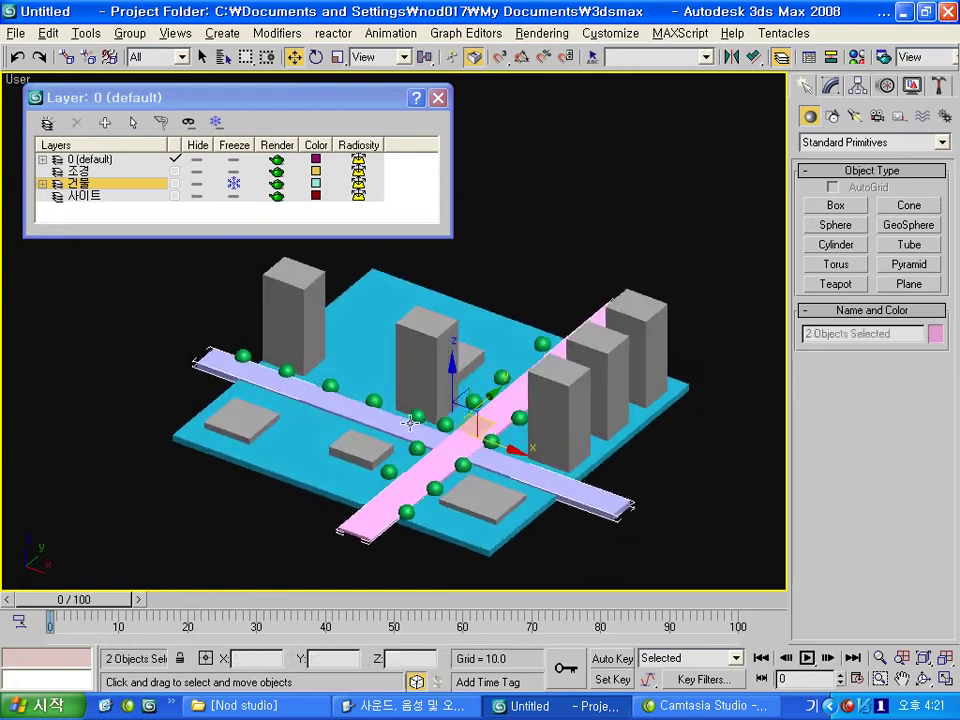
{"action": "left_click", "coordinate": [507, 327], "text": "ctrl"}
{"action": "mouse_move", "coordinate": [452, 385]}
{"action": "left_mouse_down"}
{"action": "mouse_move", "coordinate": [447, 467]}
{"action": "mouse_move", "coordinate": [354, 257]}
{"action": "left_mouse_up"}
{"action": "left_click", "coordinate": [96, 198]}
{"action": "left_click", "coordinate": [104, 122]}
{"action": "left_click", "coordinate": [233, 196]}
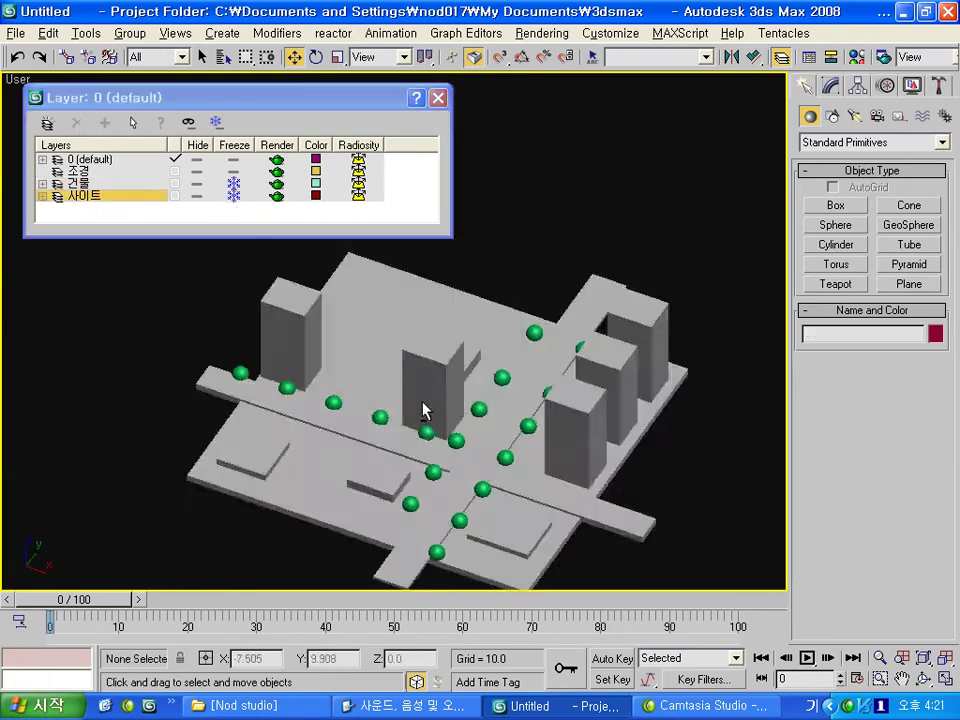
Move all 18 green tree spheres onto the 조경 layer.
{"action": "scroll", "coordinate": [424, 407], "scroll_direction": "down", "scroll_amount": 5}
{"action": "left_click_drag", "start_coordinate": [282, 282], "coordinate": [714, 521]}
{"action": "scroll", "coordinate": [384, 296], "scroll_direction": "up", "scroll_amount": 5}
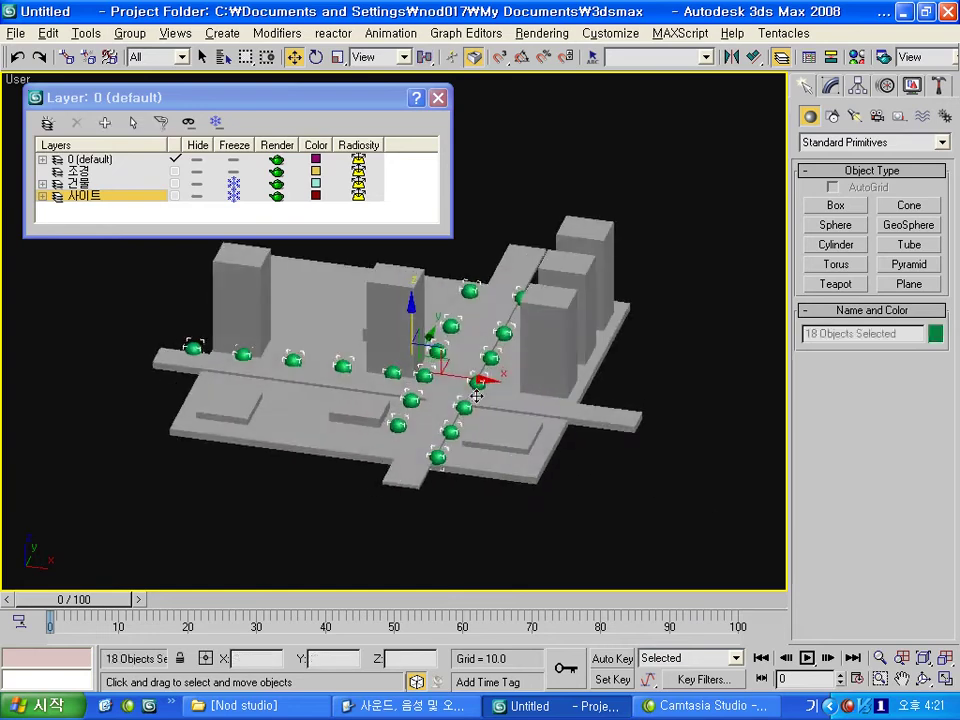
{"action": "left_click", "coordinate": [80, 171]}
{"action": "left_click", "coordinate": [104, 123]}
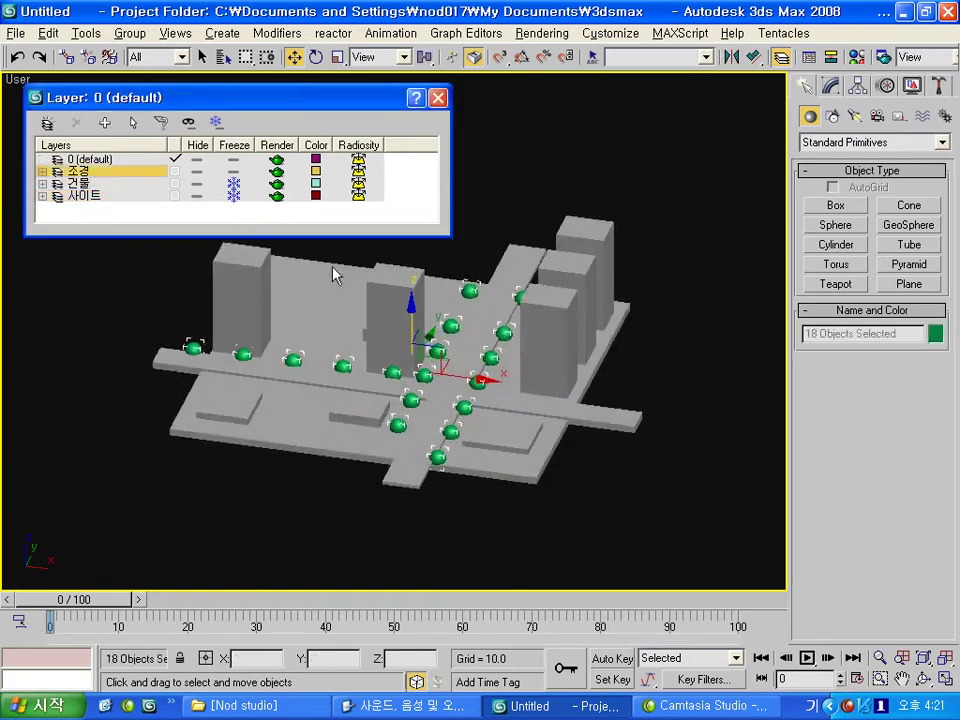
{"action": "middle_click_drag", "start_coordinate": [478, 343], "coordinate": [440, 330], "text": "alt"}
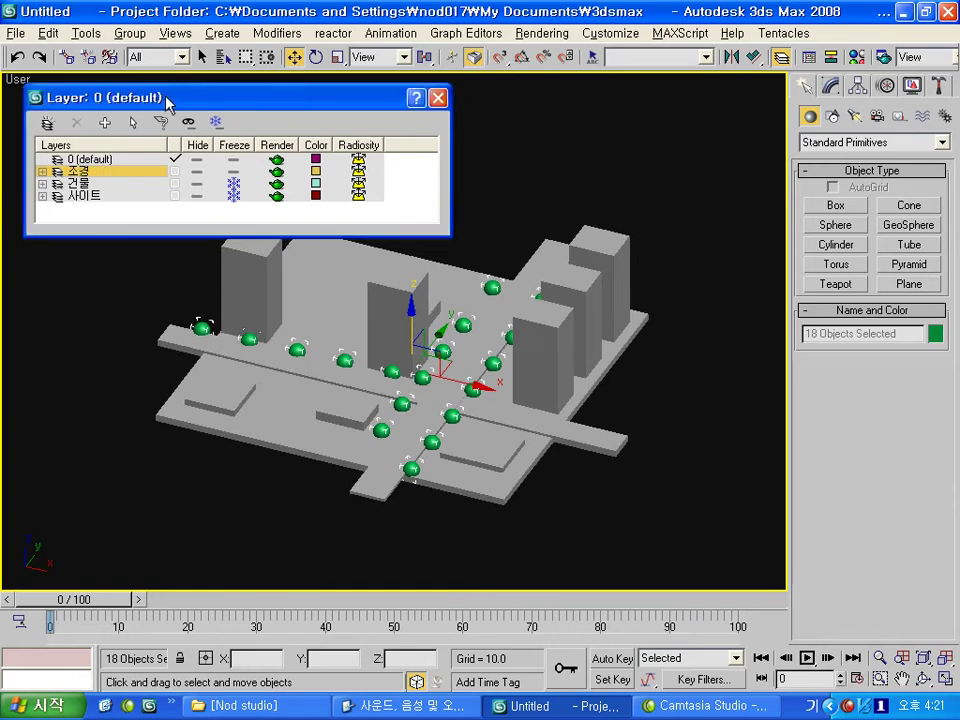
Make 건물 the current layer and unfreeze all layers.
{"action": "left_click", "coordinate": [99, 161]}
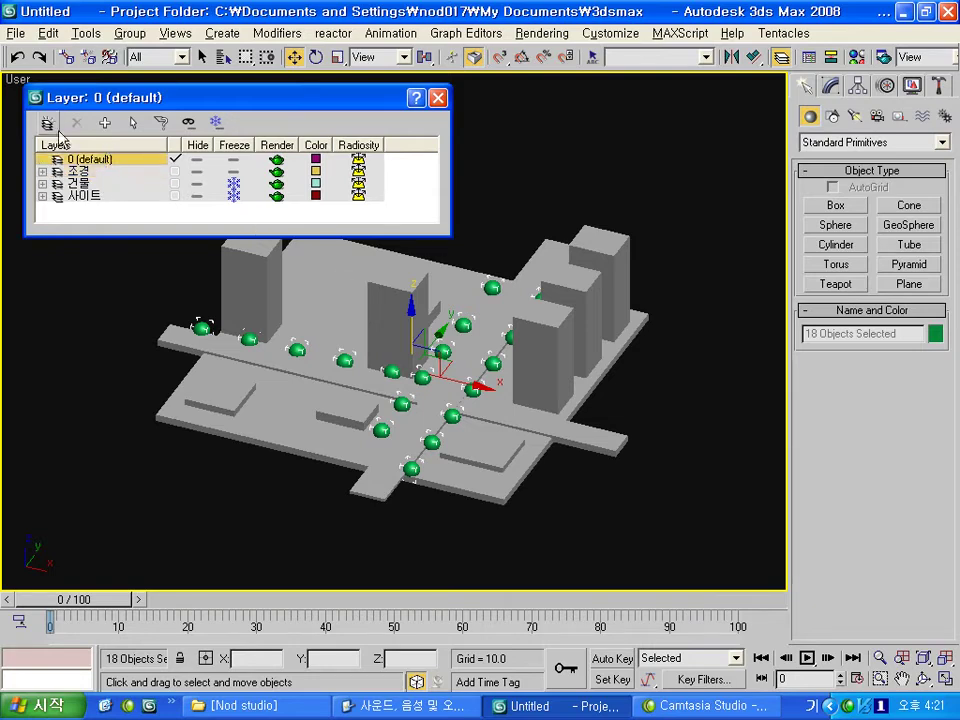
{"action": "left_click", "coordinate": [177, 172]}
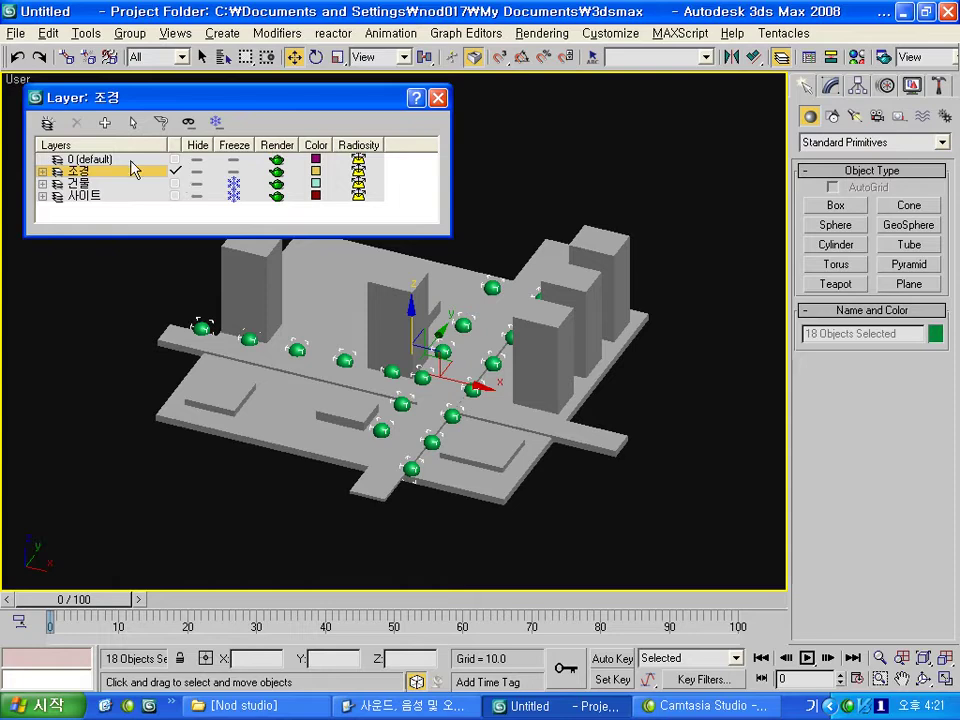
{"action": "left_click", "coordinate": [177, 184]}
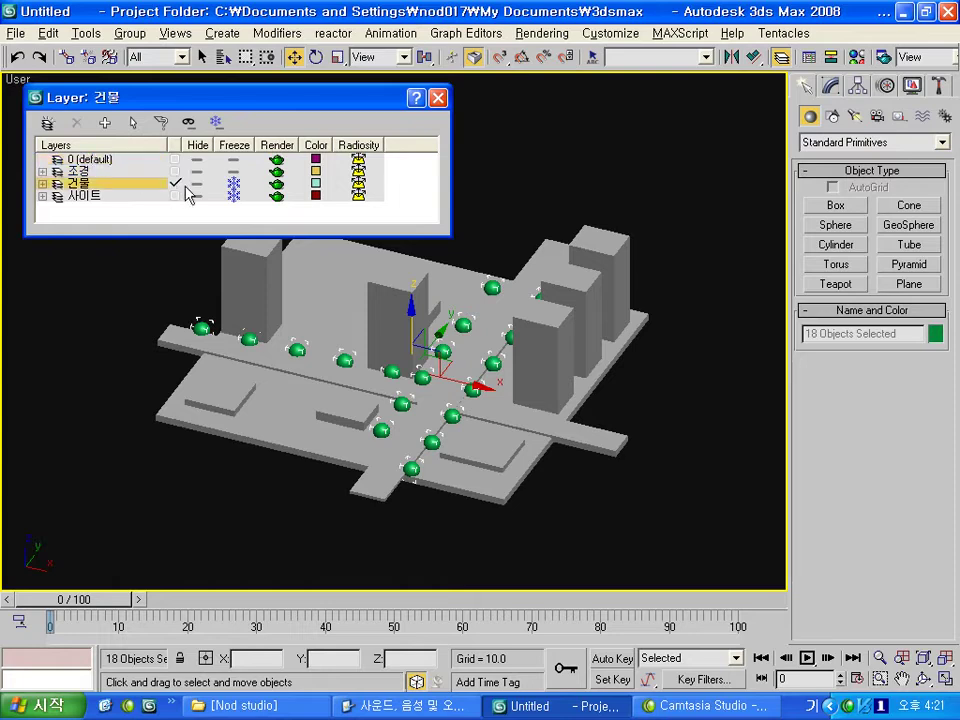
{"action": "left_click", "coordinate": [235, 172]}
{"action": "left_click_drag", "start_coordinate": [235, 172], "coordinate": [236, 193]}
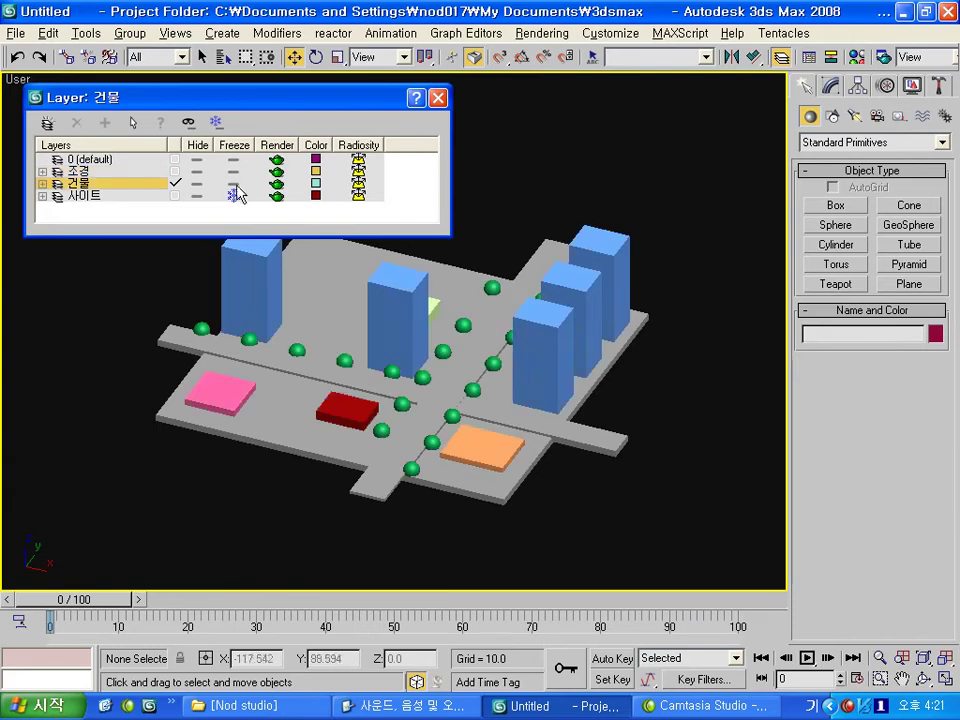
Toggle the Hide cells until the 건물, 사이트 and 조경 layers are all visible again.
{"action": "left_click", "coordinate": [198, 196]}
{"action": "left_click", "coordinate": [197, 184]}
{"action": "left_click", "coordinate": [197, 172]}
{"action": "left_click", "coordinate": [197, 184]}
{"action": "left_click", "coordinate": [197, 196]}
{"action": "left_click", "coordinate": [197, 172]}
{"action": "left_click", "coordinate": [198, 184]}
{"action": "left_click", "coordinate": [198, 184]}
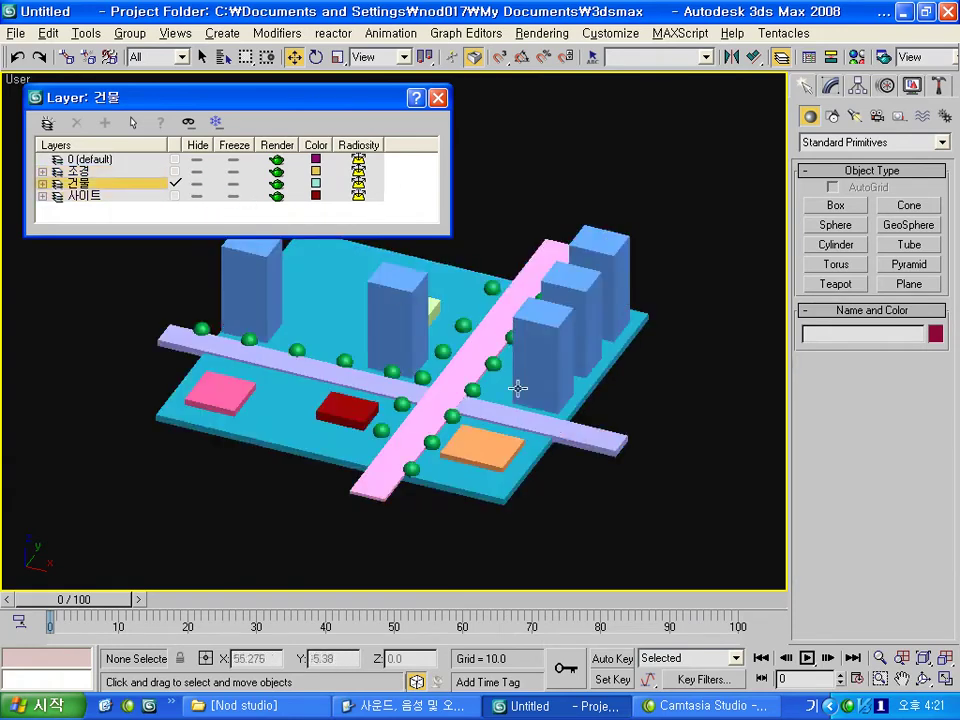
{"action": "middle_click_drag", "start_coordinate": [516, 388], "coordinate": [317, 268], "text": "alt"}
Select all tree spheres on the 조경 layer and isolate them with Alt+Q.
{"action": "right_click", "coordinate": [76, 173]}
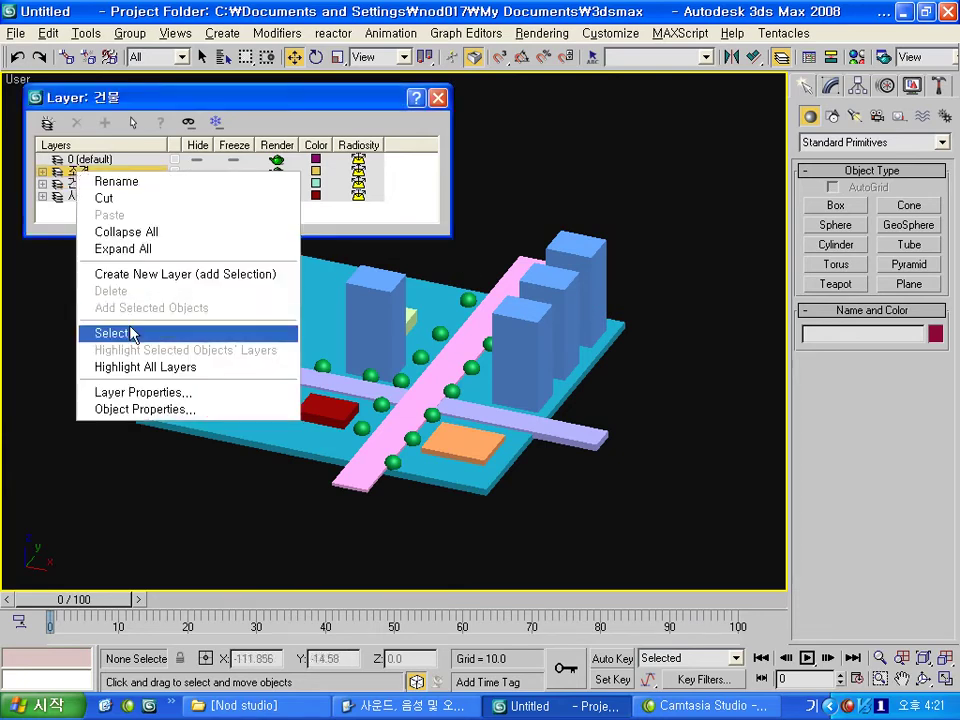
{"action": "left_click", "coordinate": [130, 333]}
{"action": "key", "text": "alt+q"}
{"action": "mouse_move", "coordinate": [178, 343]}
{"action": "middle_mouse_down", "text": "alt"}
{"action": "mouse_move", "coordinate": [415, 363]}
{"action": "mouse_move", "coordinate": [393, 381]}
{"action": "mouse_move", "coordinate": [391, 404]}
{"action": "middle_mouse_up", "text": "alt"}
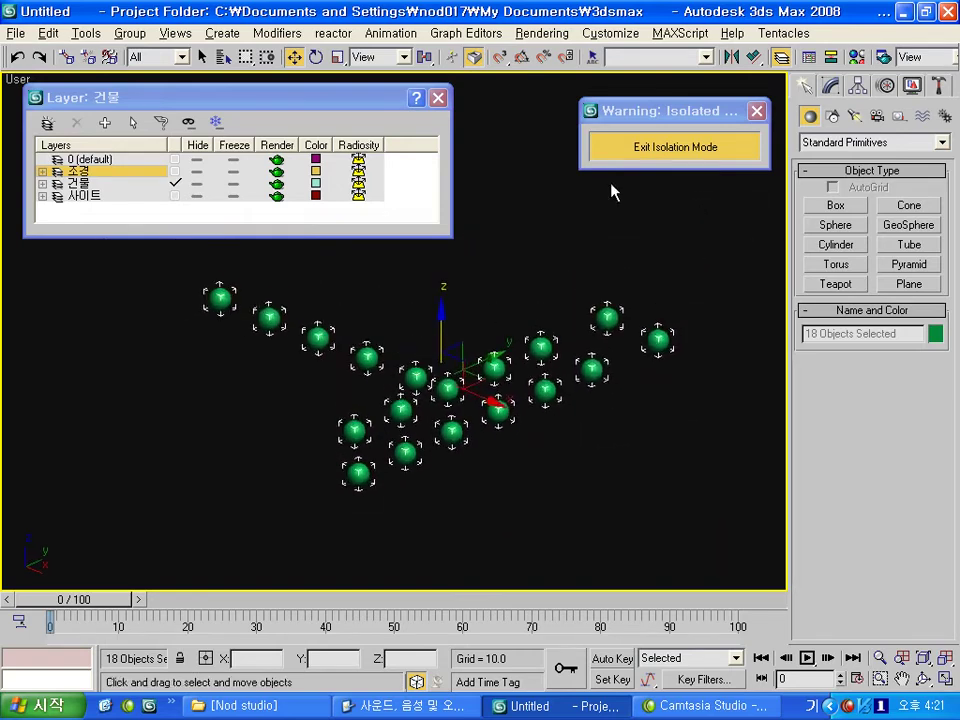
Exit Isolation Mode to bring back the full city block.
{"action": "left_click", "coordinate": [648, 152]}
{"action": "mouse_move", "coordinate": [440, 330]}
{"action": "middle_mouse_down"}
{"action": "mouse_move", "coordinate": [373, 408]}
{"action": "mouse_move", "coordinate": [366, 404]}
{"action": "middle_mouse_up"}
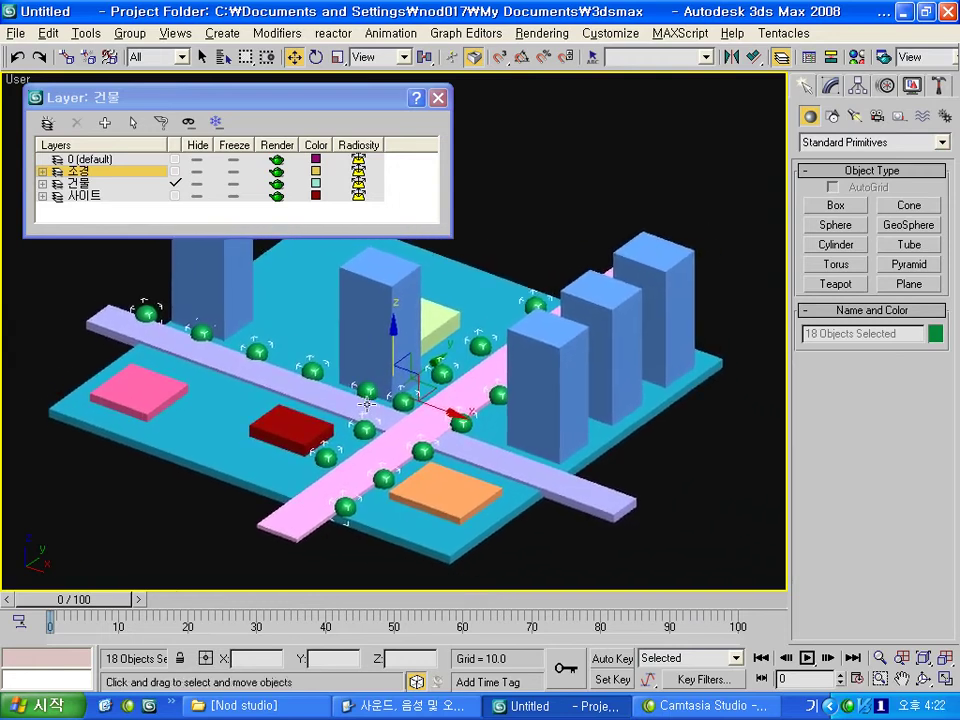
{"action": "left_click_drag", "start_coordinate": [360, 100], "coordinate": [356, 93]}
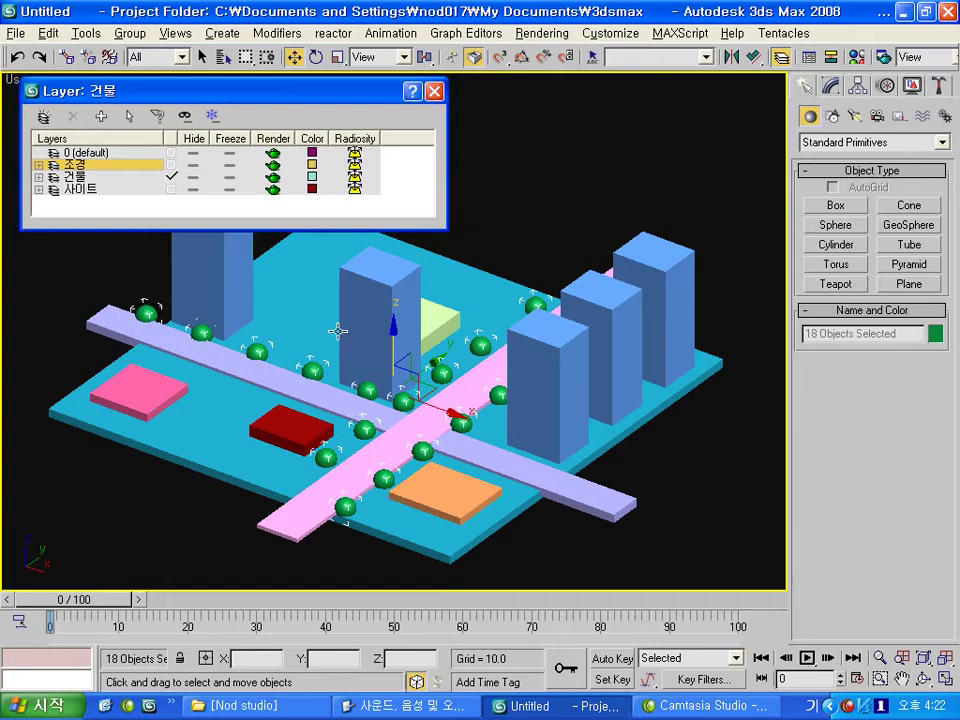
Draw a pink box and a blue box beside the city block on layer 건물.
{"action": "scroll", "coordinate": [285, 340], "scroll_direction": "down", "scroll_amount": 5}
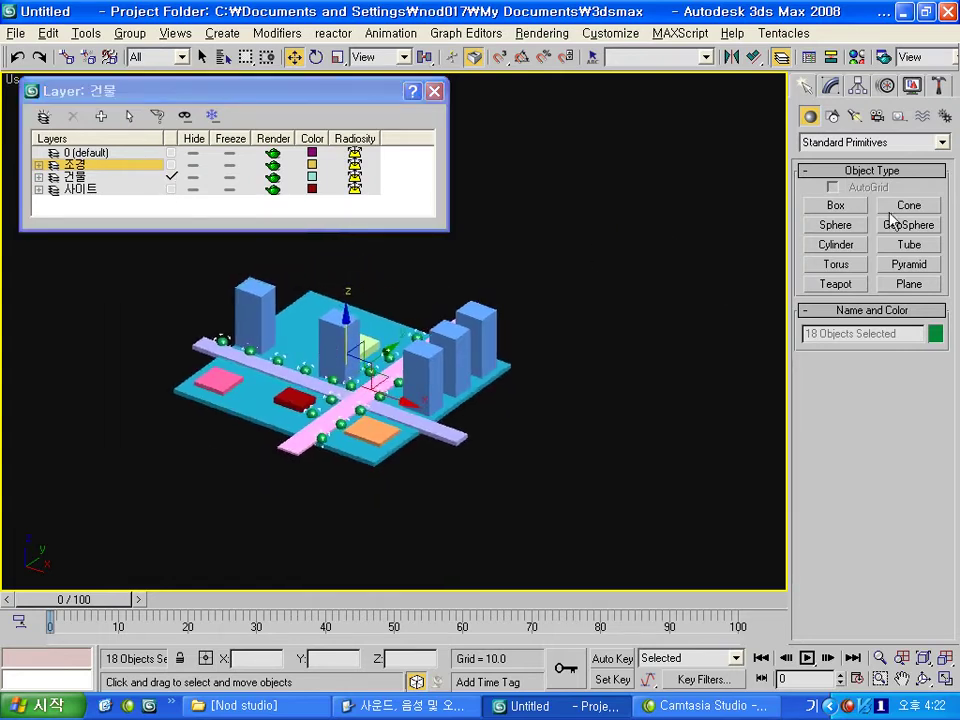
{"action": "left_click", "coordinate": [836, 205]}
{"action": "left_click_drag", "start_coordinate": [573, 380], "coordinate": [596, 441]}
{"action": "left_click_drag", "start_coordinate": [536, 470], "coordinate": [617, 512]}
{"action": "left_click", "coordinate": [600, 420]}
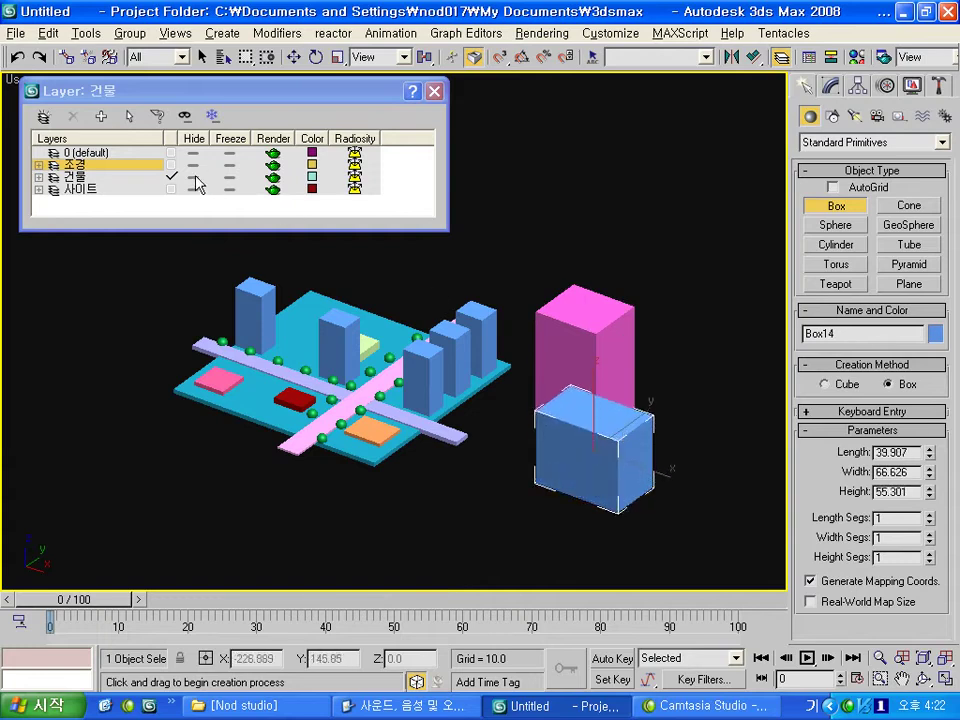
Make 조경 the current layer and draw a green box at the scene's right.
{"action": "left_click", "coordinate": [194, 177]}
{"action": "left_click", "coordinate": [192, 177]}
{"action": "left_click", "coordinate": [172, 165]}
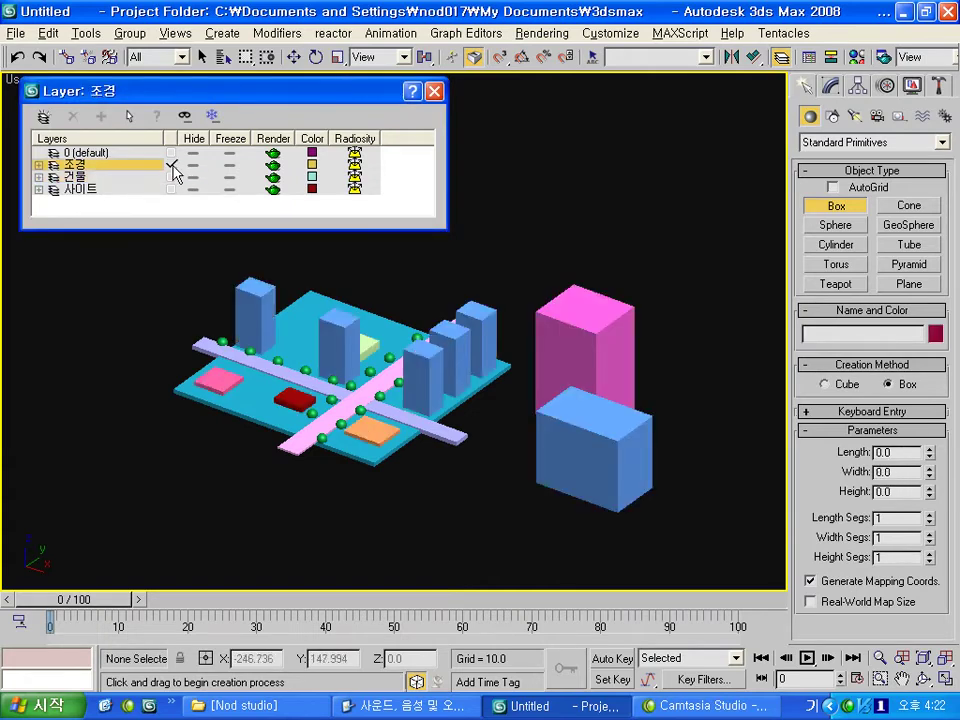
{"action": "left_click_drag", "start_coordinate": [700, 330], "coordinate": [740, 345]}
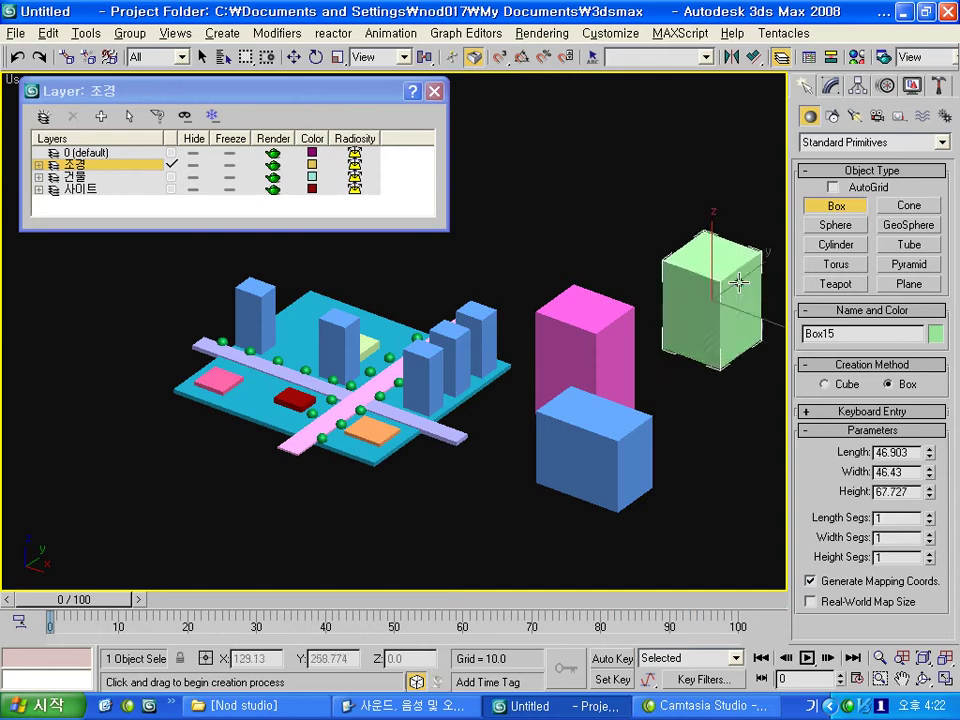
{"action": "left_click", "coordinate": [686, 295]}
{"action": "left_click", "coordinate": [194, 177]}
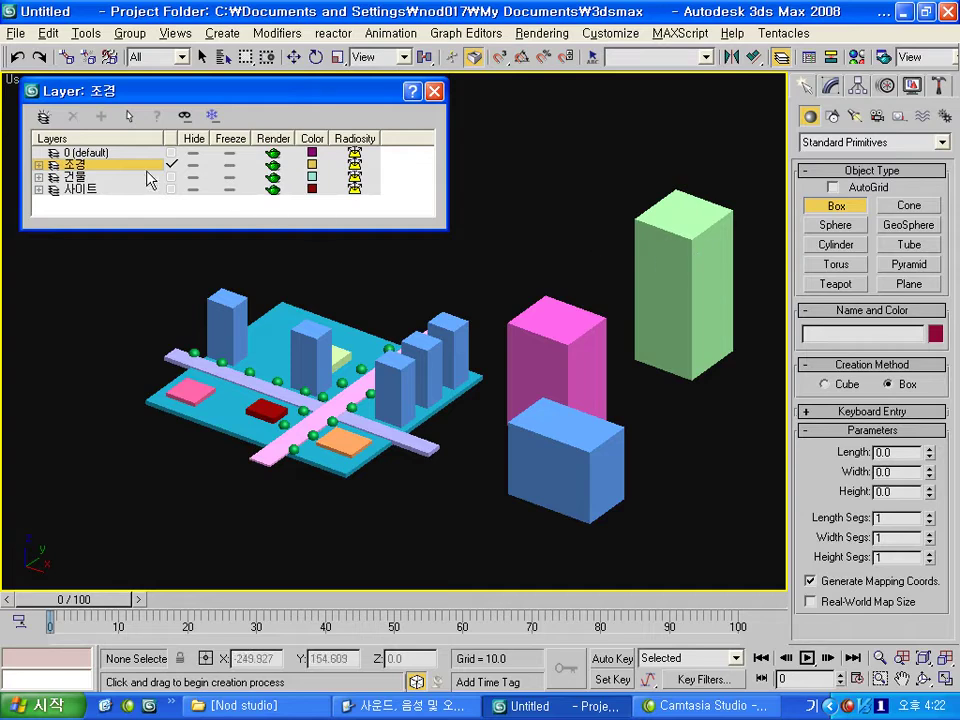
Select the green box and toggle the 건물 layer hidden and visible twice.
{"action": "key", "text": "w"}
{"action": "left_click", "coordinate": [697, 287]}
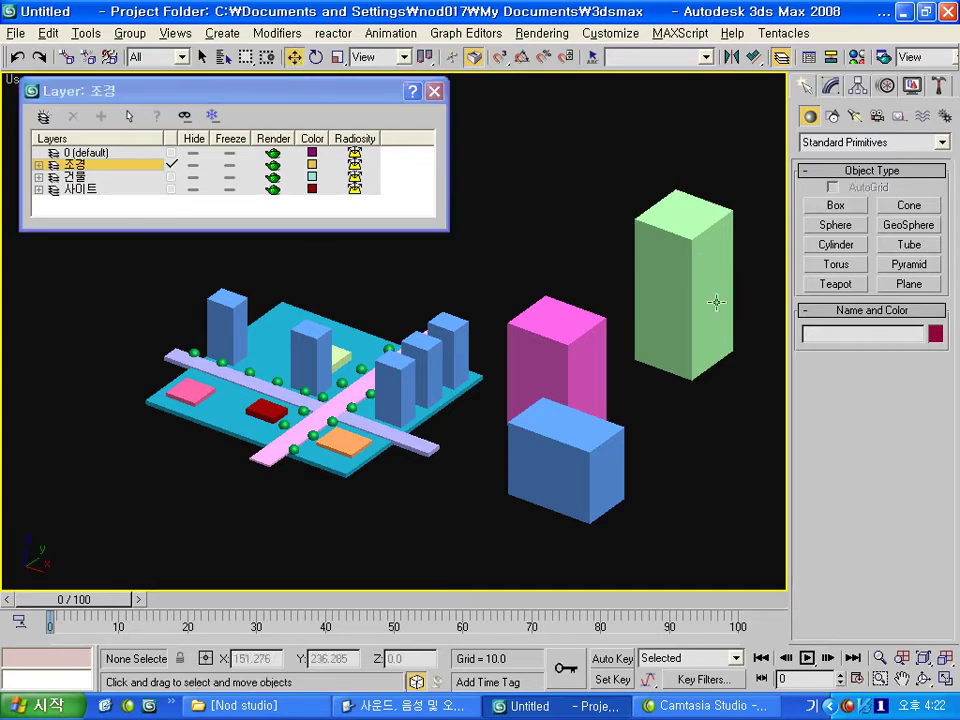
{"action": "left_click", "coordinate": [75, 176]}
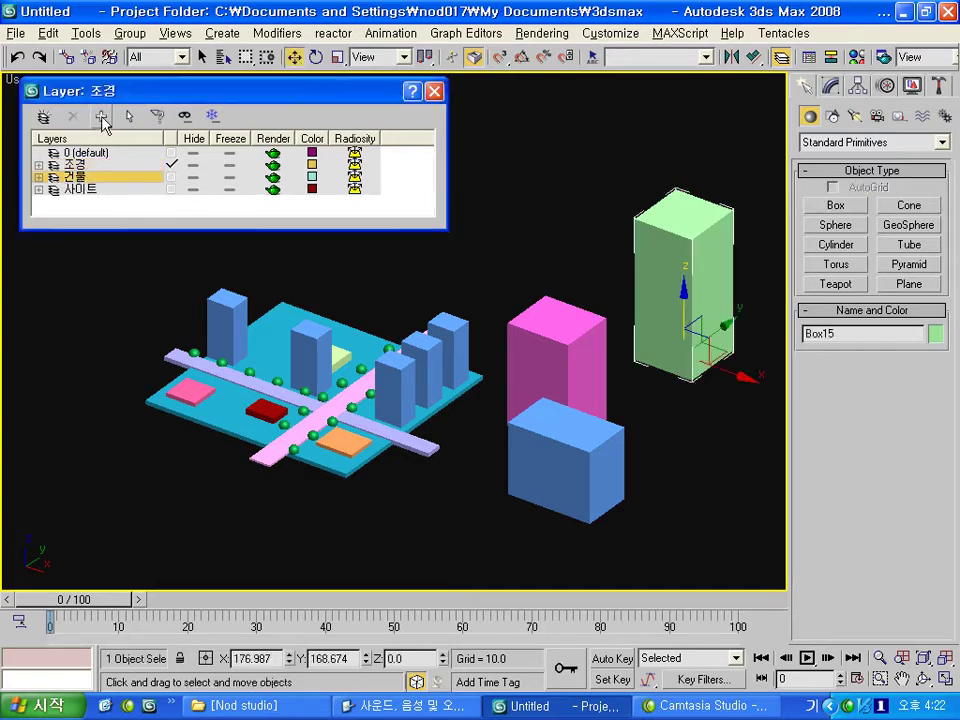
{"action": "middle_click", "coordinate": [634, 476]}
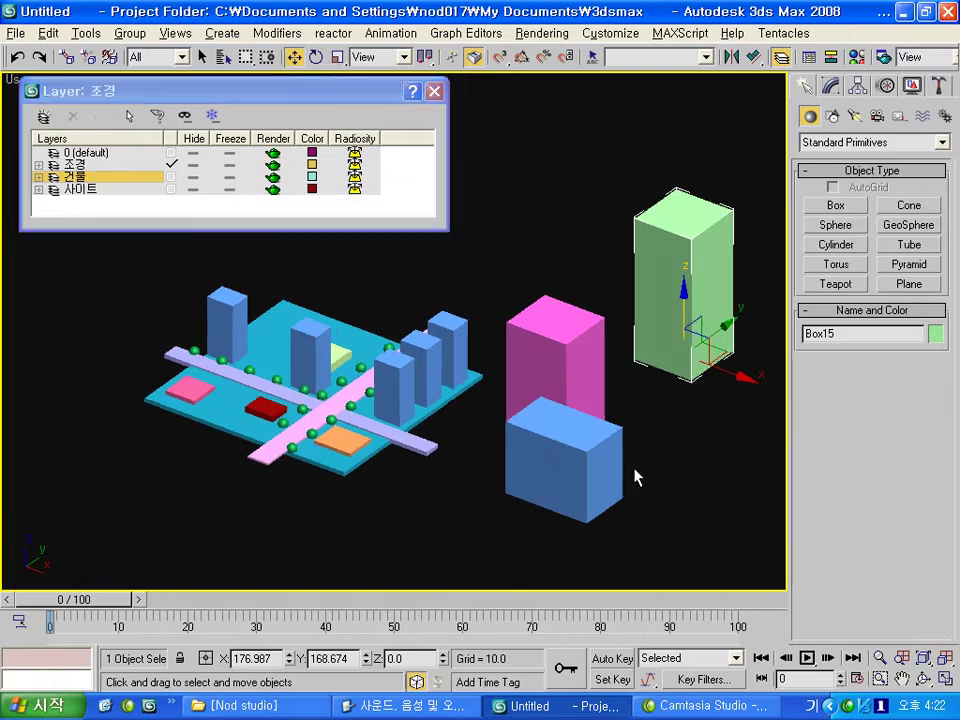
{"action": "left_click", "coordinate": [195, 178]}
{"action": "left_click", "coordinate": [195, 178]}
{"action": "left_click", "coordinate": [195, 178]}
{"action": "left_click", "coordinate": [195, 178]}
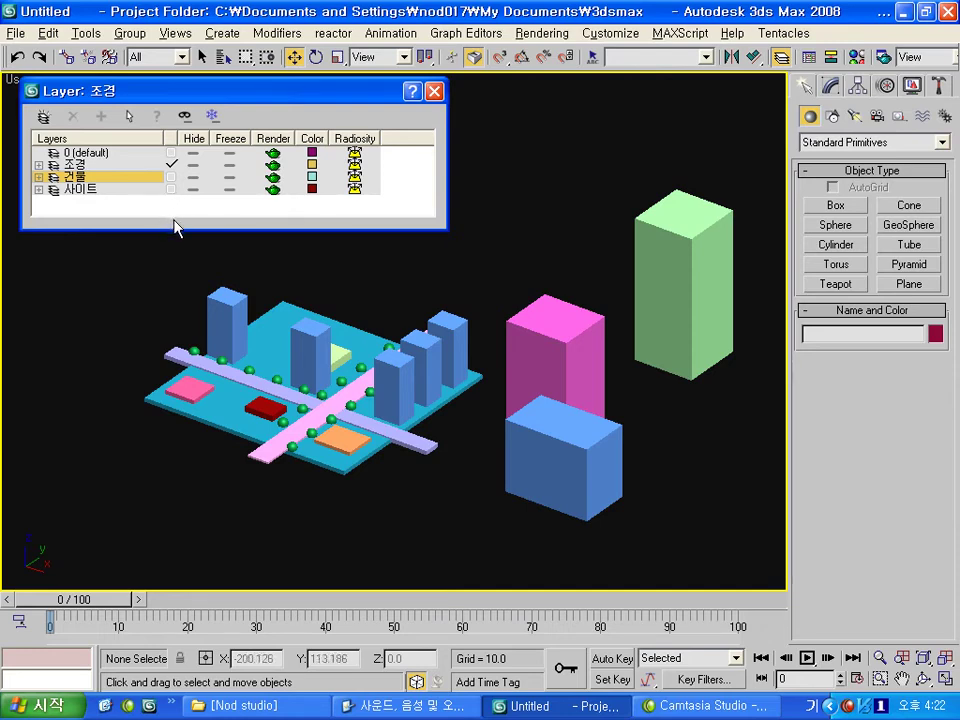
Set 건물 as the current layer again.
{"action": "middle_click_drag", "start_coordinate": [232, 290], "coordinate": [208, 255]}
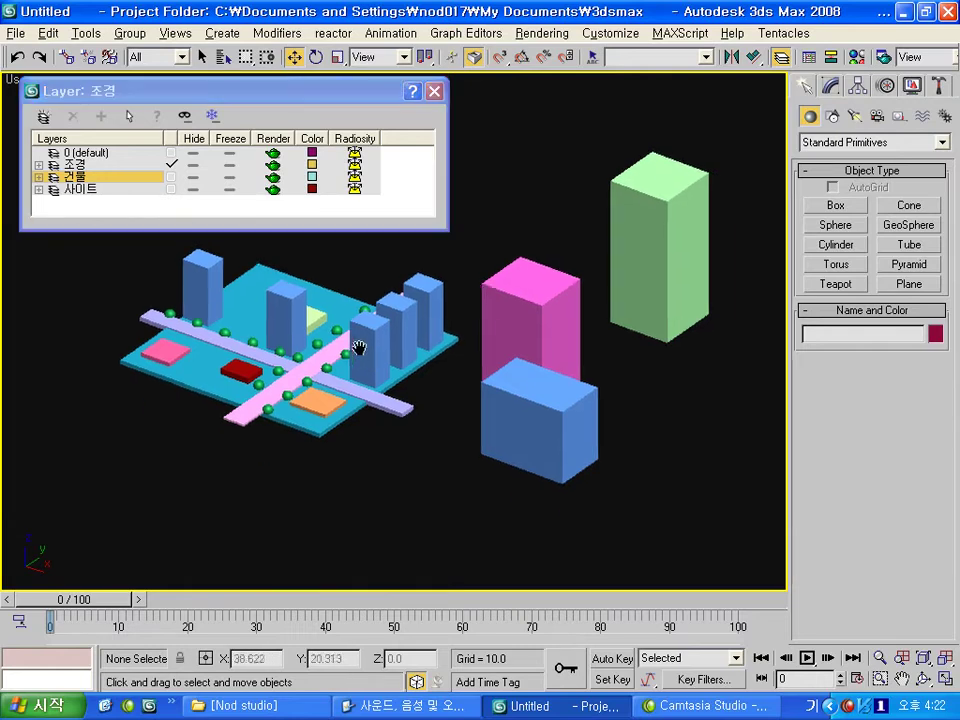
{"action": "scroll", "coordinate": [212, 235], "scroll_direction": "up", "scroll_amount": 3}
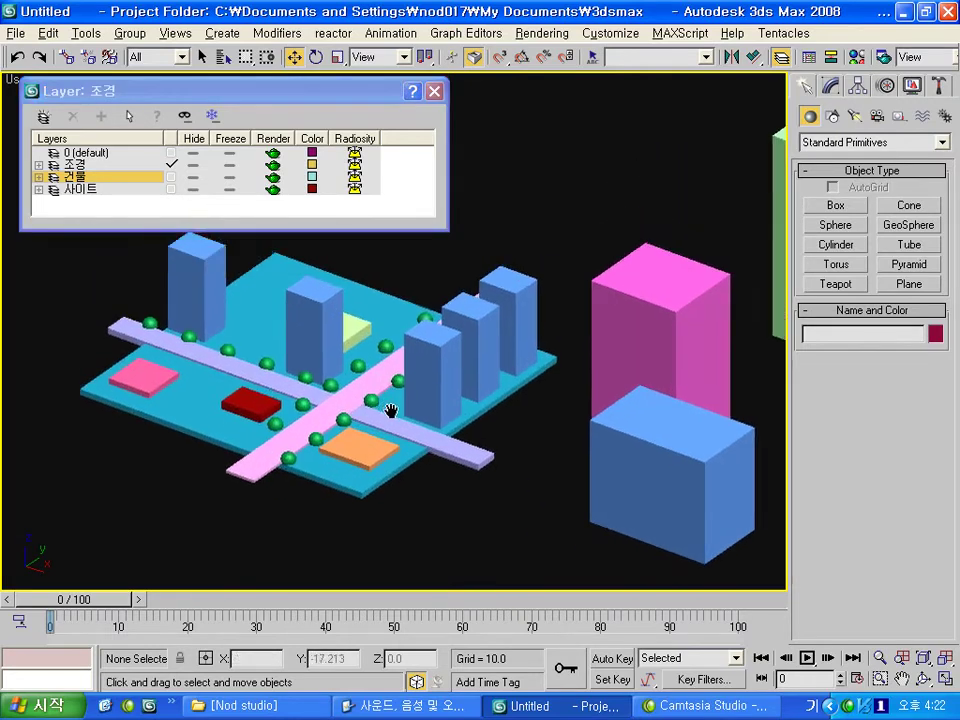
{"action": "left_click", "coordinate": [173, 178]}
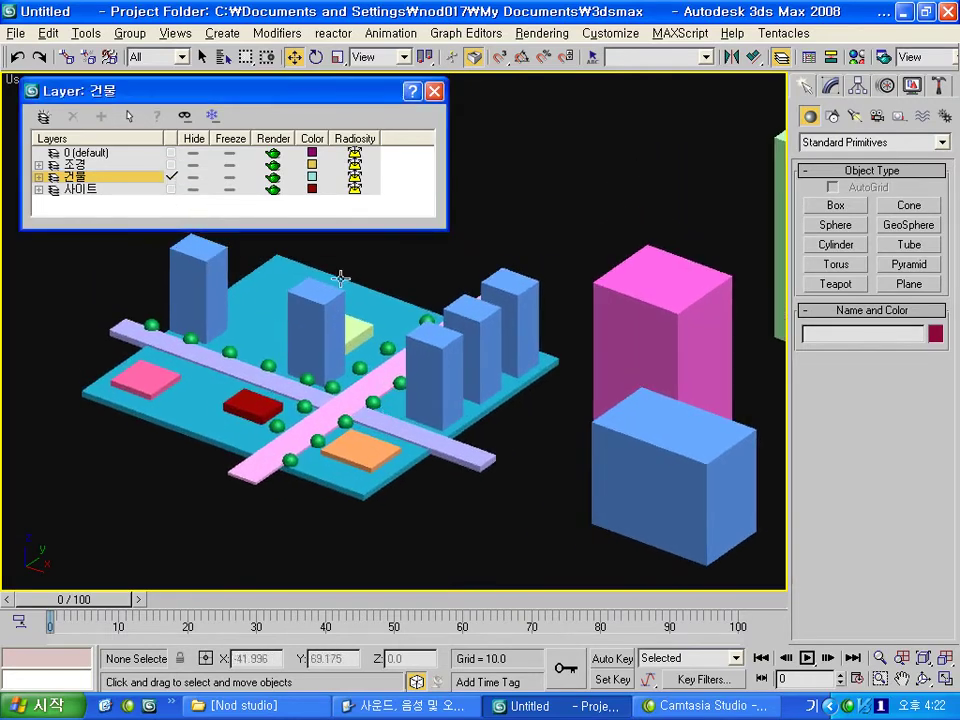
Hide the 건물 layer and draw a large test sphere beside the road end.
{"action": "left_click", "coordinate": [193, 177]}
{"action": "left_click", "coordinate": [846, 206]}
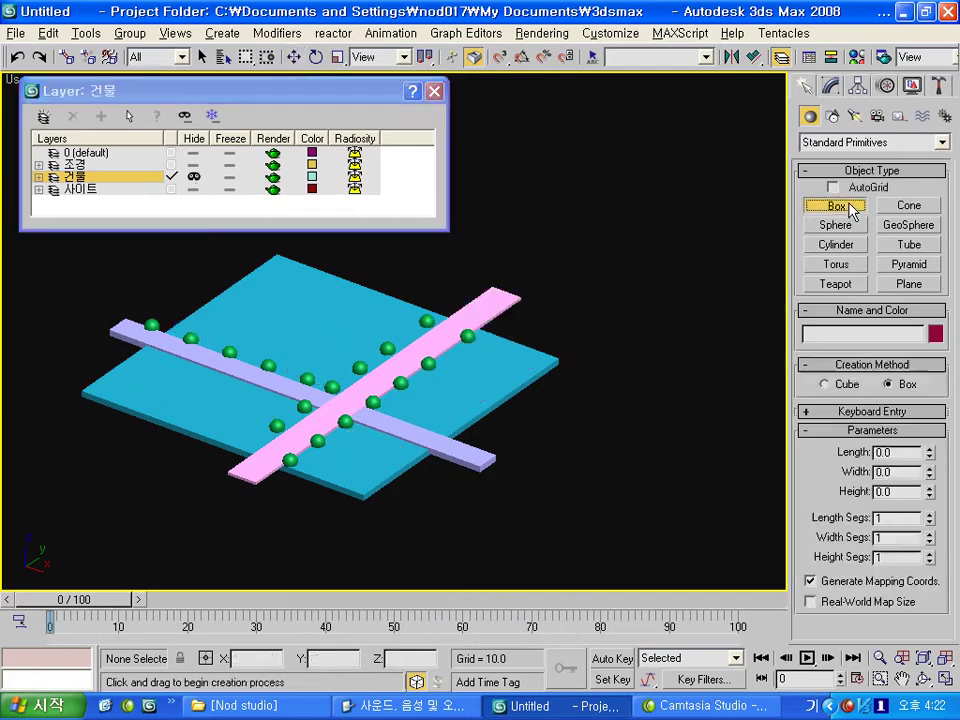
{"action": "left_click", "coordinate": [836, 225]}
{"action": "left_click_drag", "start_coordinate": [515, 327], "coordinate": [535, 327]}
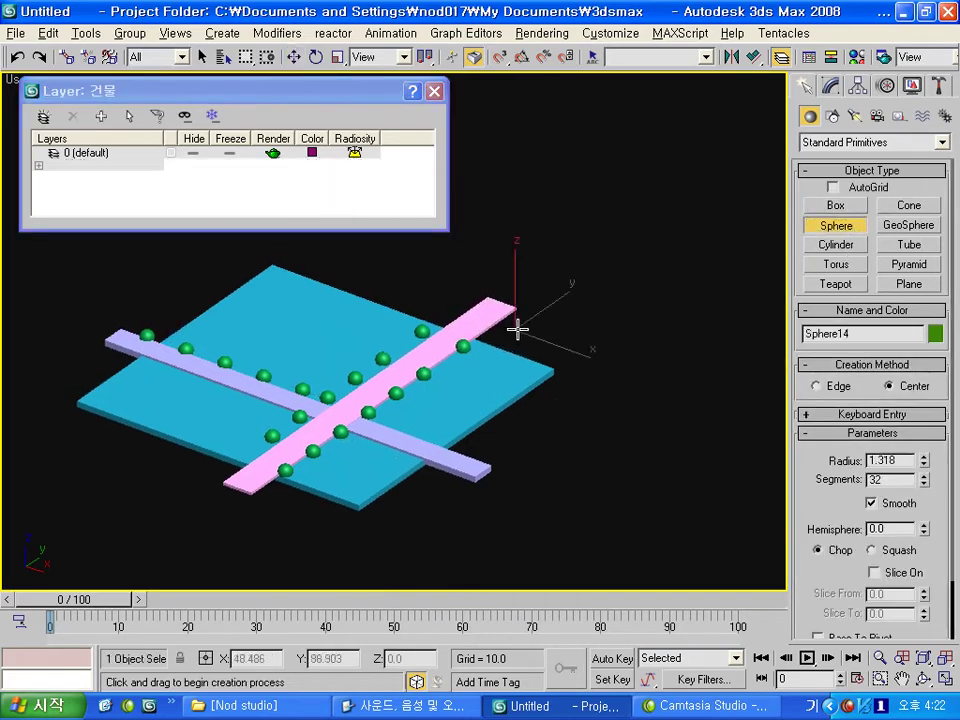
{"action": "scroll", "coordinate": [525, 367], "scroll_direction": "up", "scroll_amount": 2}
{"action": "scroll", "coordinate": [470, 403], "scroll_direction": "up", "scroll_amount": 5}
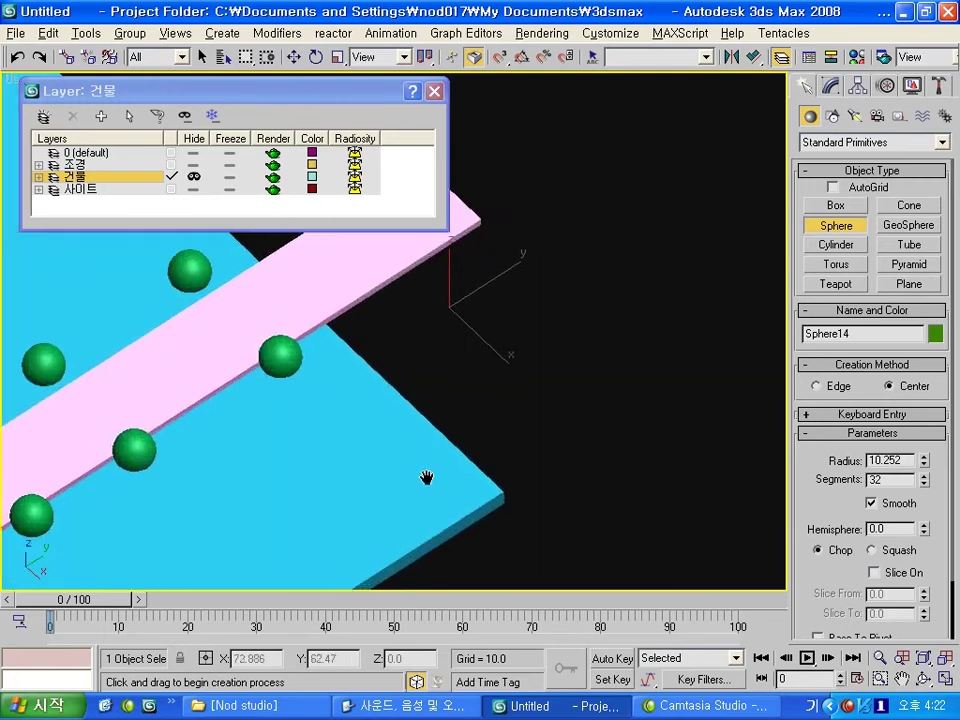
Unhide 건물, delete the test sphere, and hide the 사이트 layer.
{"action": "left_click", "coordinate": [193, 177]}
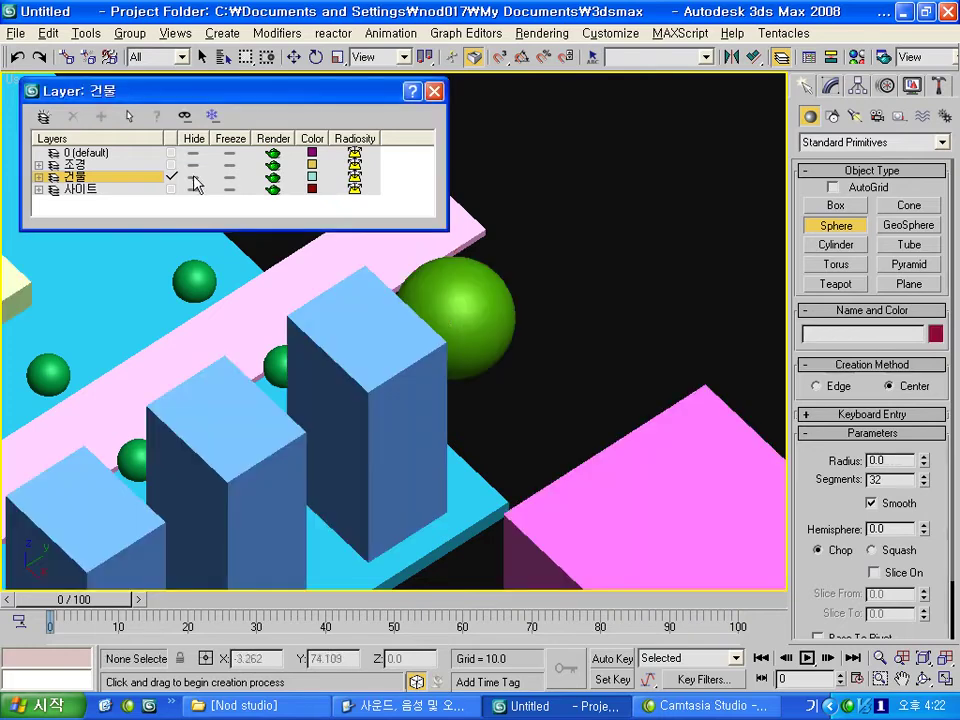
{"action": "left_click", "coordinate": [295, 57]}
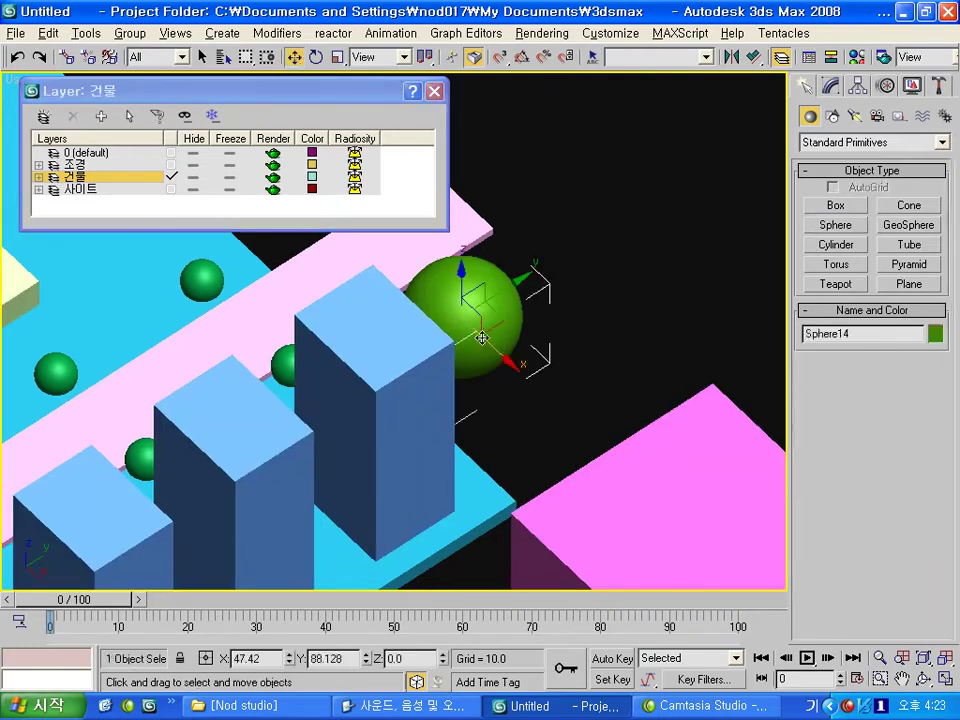
{"action": "key", "text": "Delete"}
{"action": "left_click", "coordinate": [193, 177]}
{"action": "scroll", "coordinate": [580, 350], "scroll_direction": "down", "scroll_amount": 3}
Show the 사이트 layer again and hide the 건물 layer.
{"action": "middle_click_drag", "start_coordinate": [578, 348], "coordinate": [432, 318], "text": "alt"}
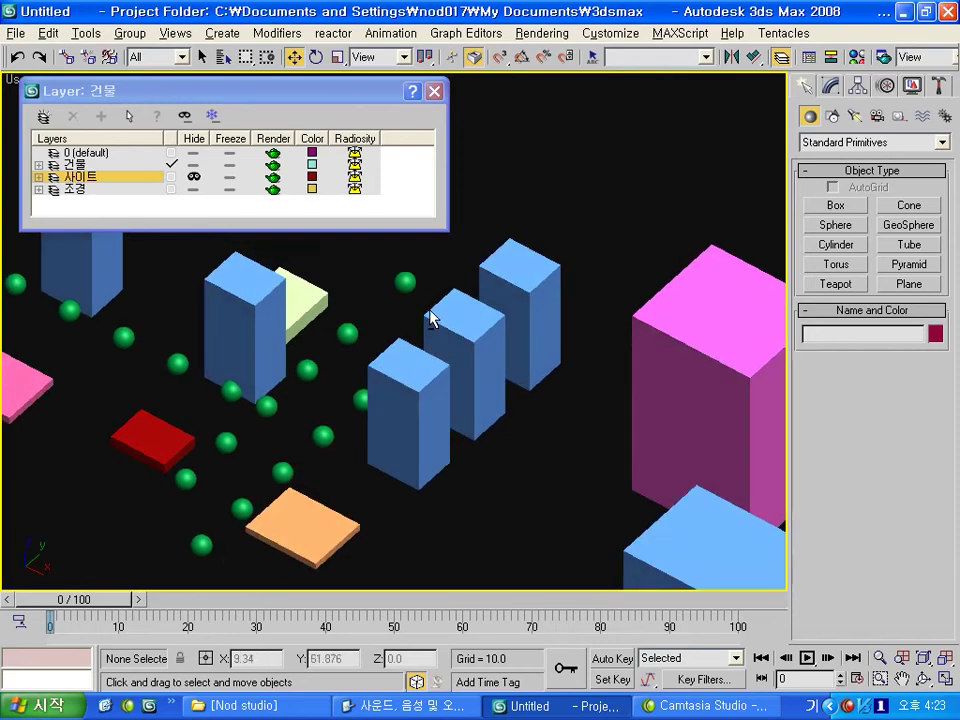
{"action": "left_click", "coordinate": [192, 177]}
{"action": "left_click", "coordinate": [193, 164]}
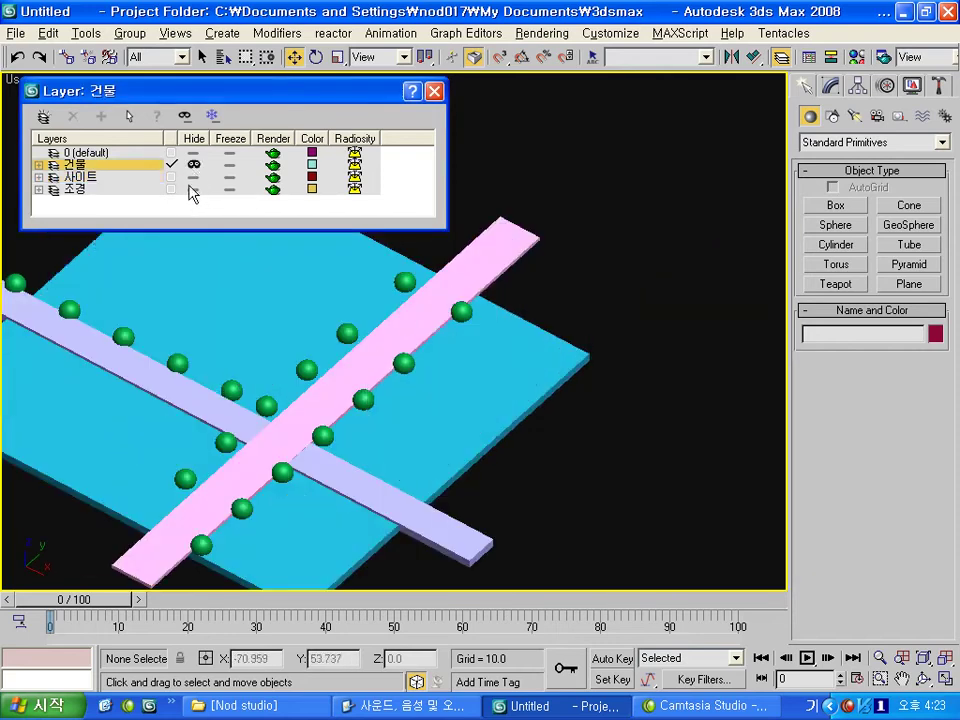
Draw a test box while the hidden 건물 layer is still current.
{"action": "left_click", "coordinate": [836, 205]}
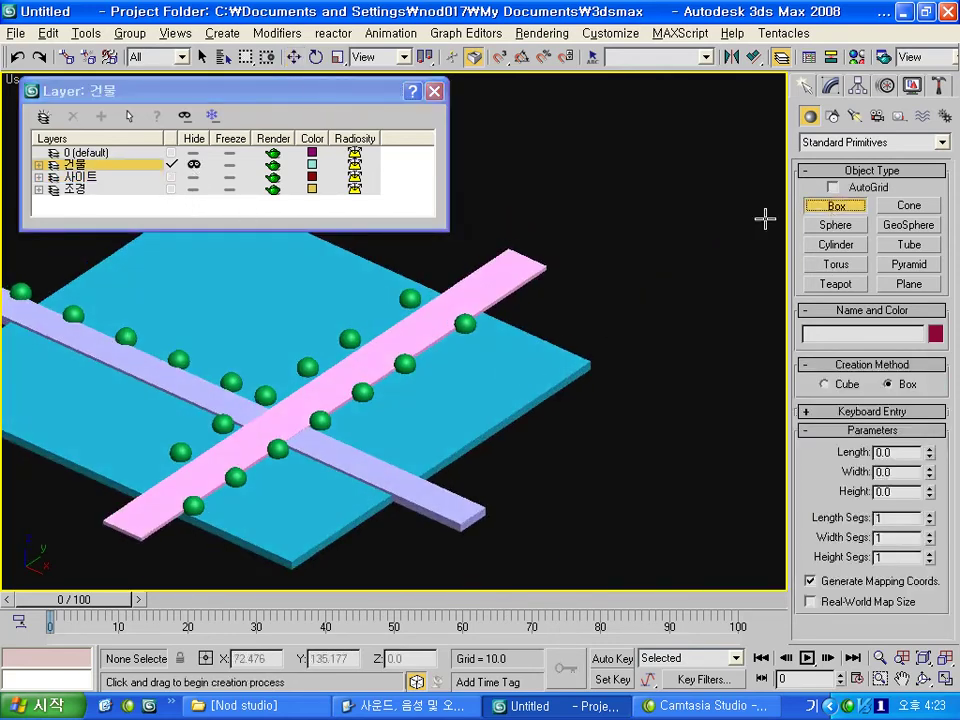
{"action": "left_click_drag", "start_coordinate": [693, 287], "coordinate": [705, 248]}
{"action": "left_click", "coordinate": [705, 248]}
{"action": "left_click_drag", "start_coordinate": [621, 306], "coordinate": [662, 279]}
{"action": "scroll", "coordinate": [575, 372], "scroll_direction": "down", "scroll_amount": 3}
{"action": "middle_click_drag", "start_coordinate": [575, 372], "coordinate": [578, 375]}
Make 사이트 the current layer, then draw a pink test box and delete it.
{"action": "left_click", "coordinate": [171, 177]}
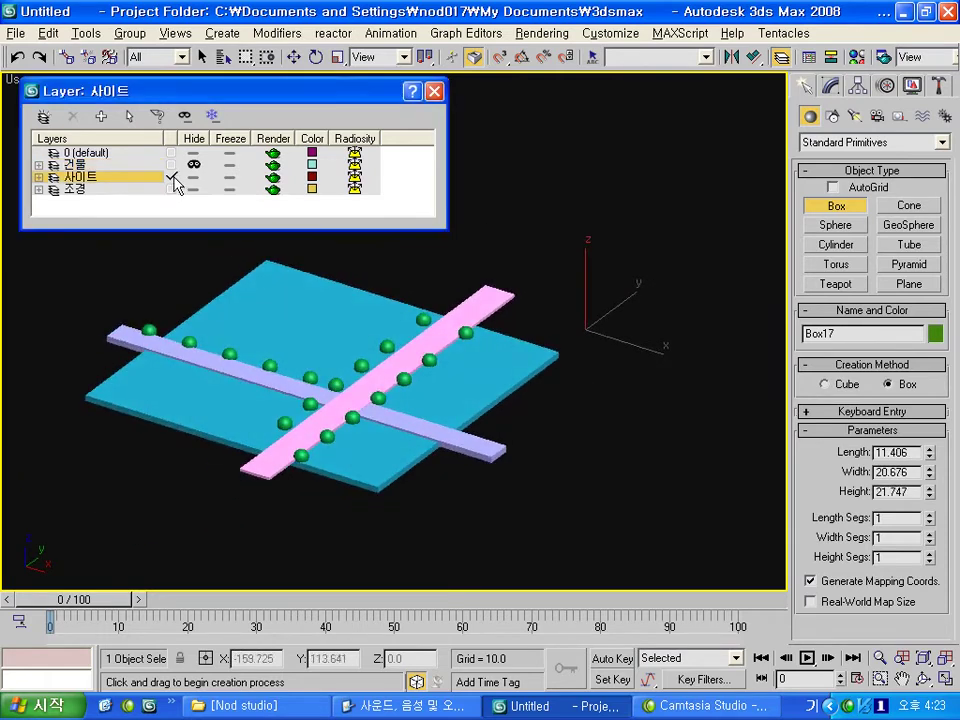
{"action": "middle_click_drag", "start_coordinate": [202, 249], "coordinate": [188, 236]}
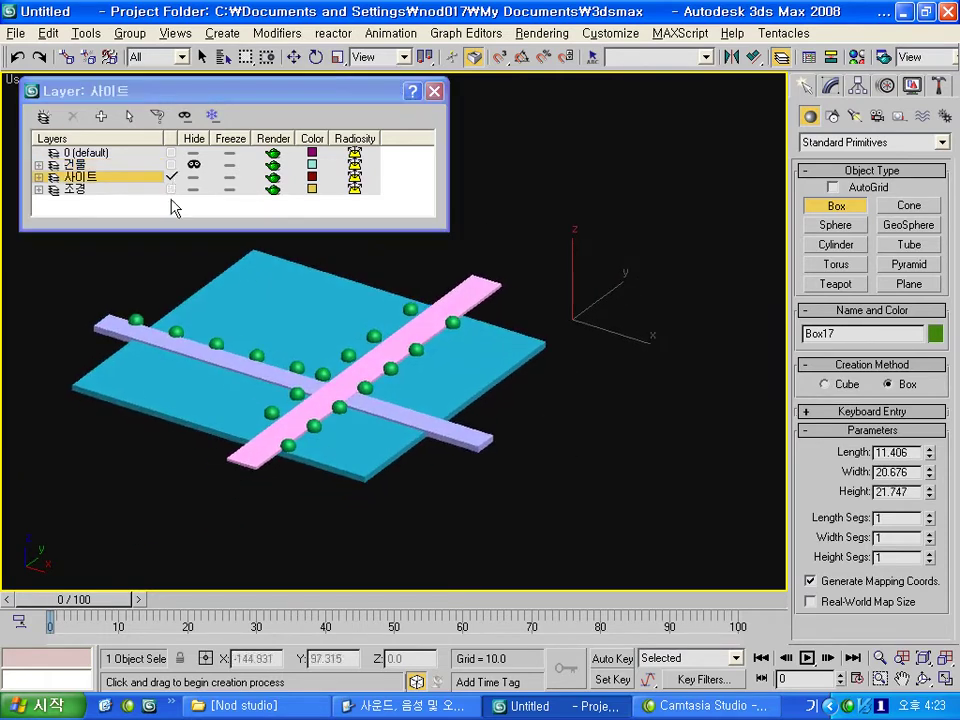
{"action": "middle_click_drag", "start_coordinate": [306, 266], "coordinate": [320, 250], "text": "alt"}
{"action": "left_click_drag", "start_coordinate": [531, 407], "coordinate": [553, 392]}
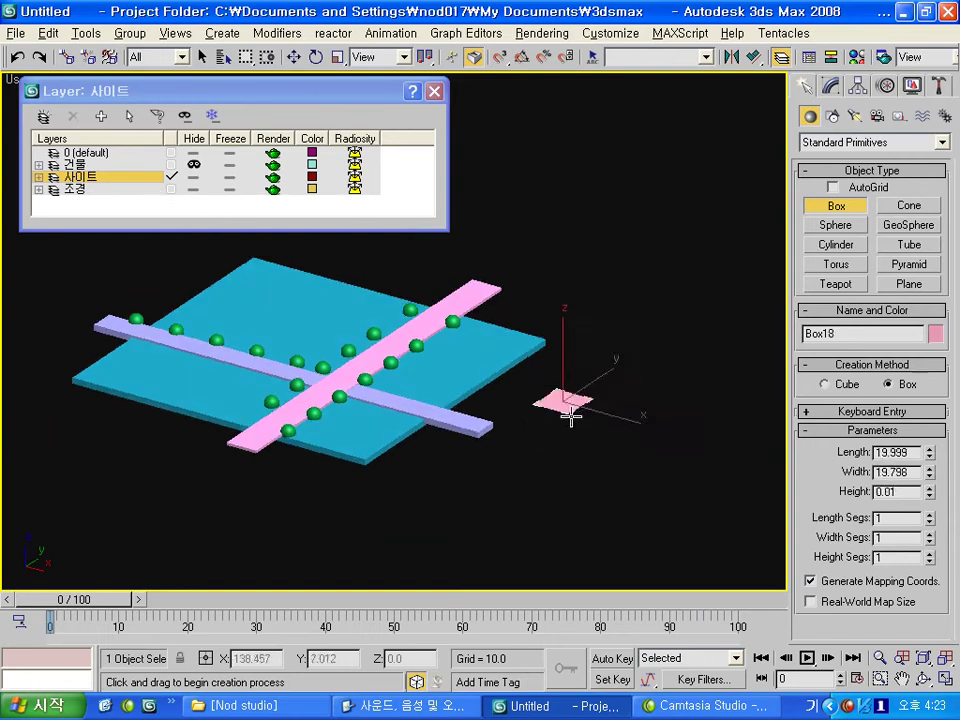
{"action": "middle_click_drag", "start_coordinate": [467, 403], "coordinate": [560, 402], "text": "alt"}
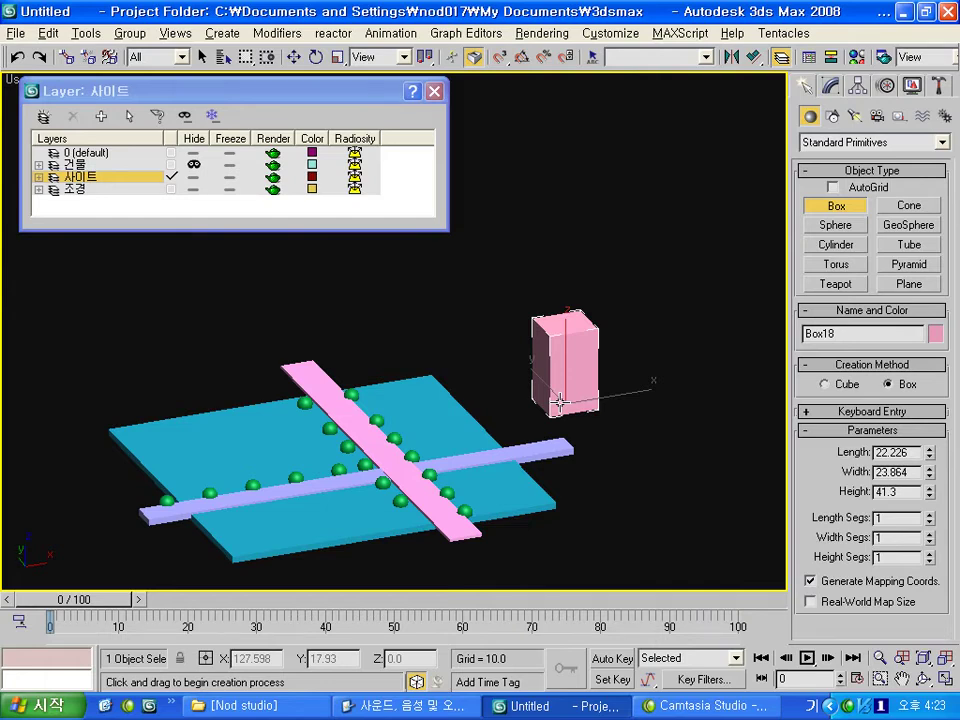
{"action": "key", "text": "Delete"}
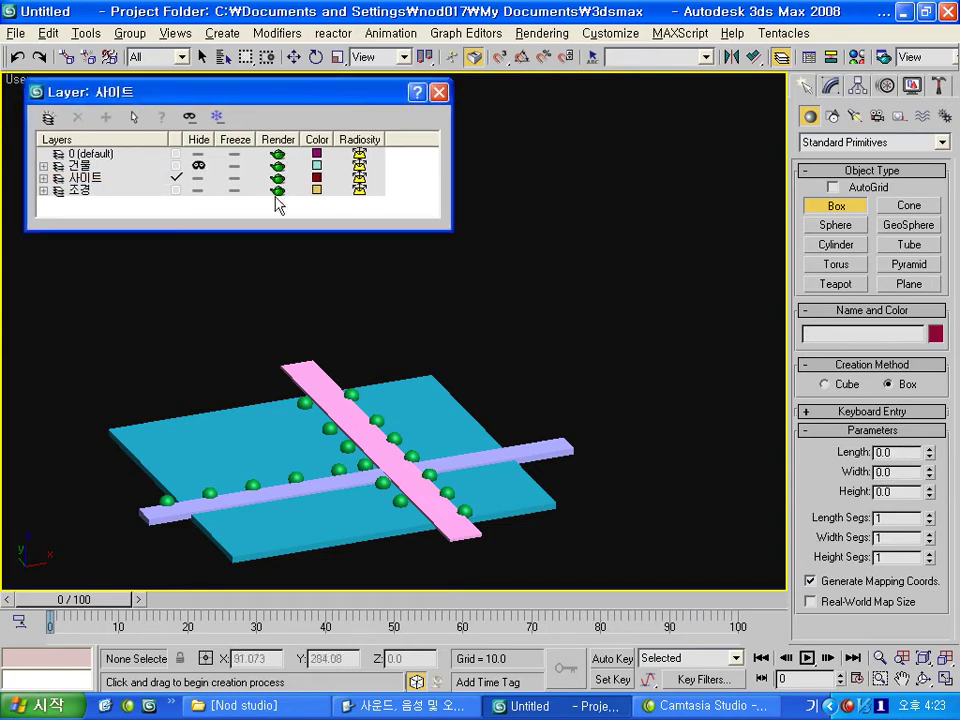
{"action": "left_click", "coordinate": [235, 165]}
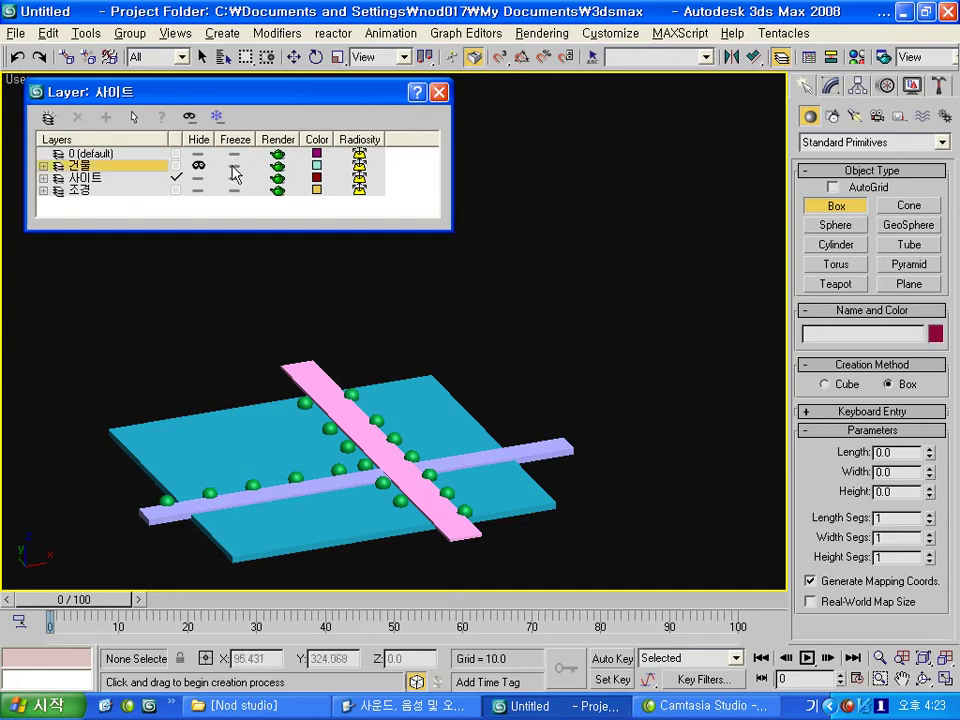
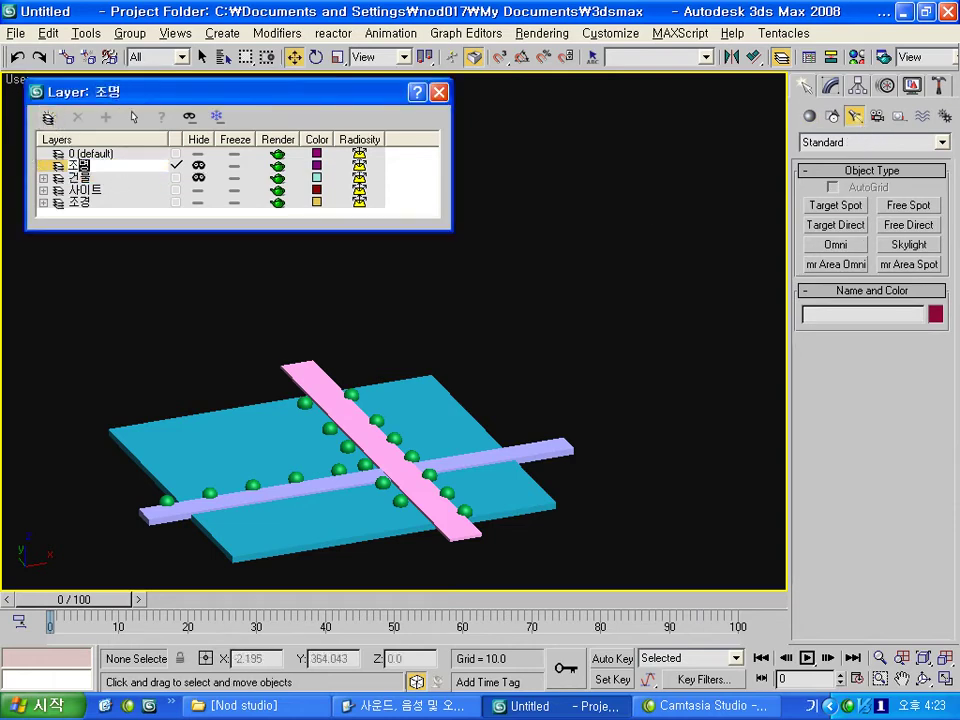
Unhide the 조명 layer, then place an Omni light raised high above the block.
{"action": "left_click", "coordinate": [198, 165]}
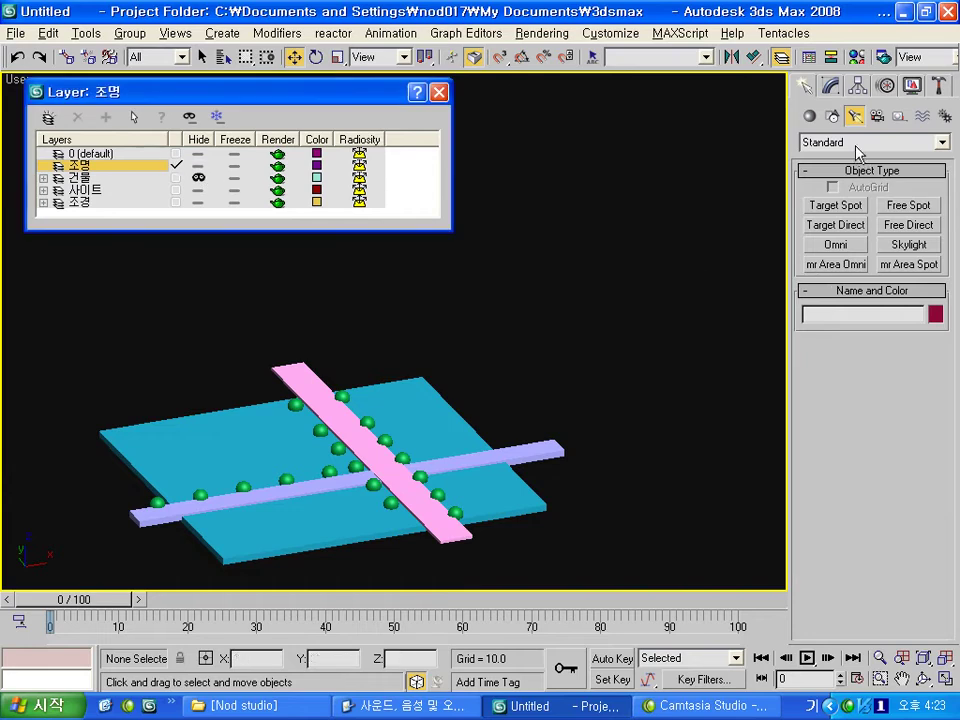
{"action": "left_click", "coordinate": [855, 248]}
{"action": "left_click", "coordinate": [677, 396]}
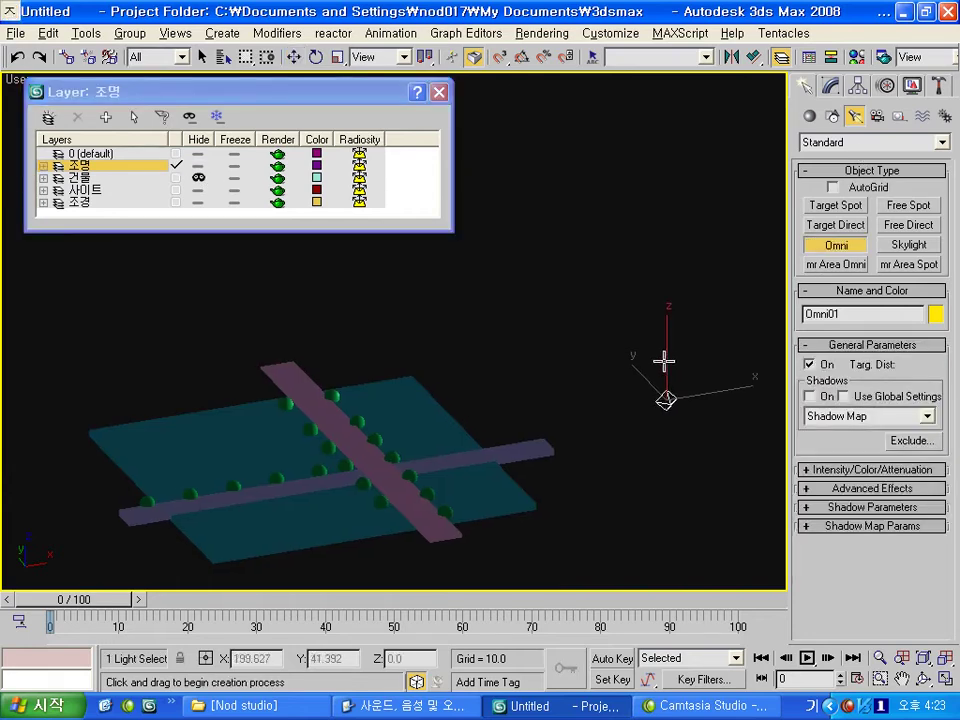
{"action": "left_click", "coordinate": [294, 57]}
{"action": "left_click_drag", "start_coordinate": [667, 336], "coordinate": [667, 199]}
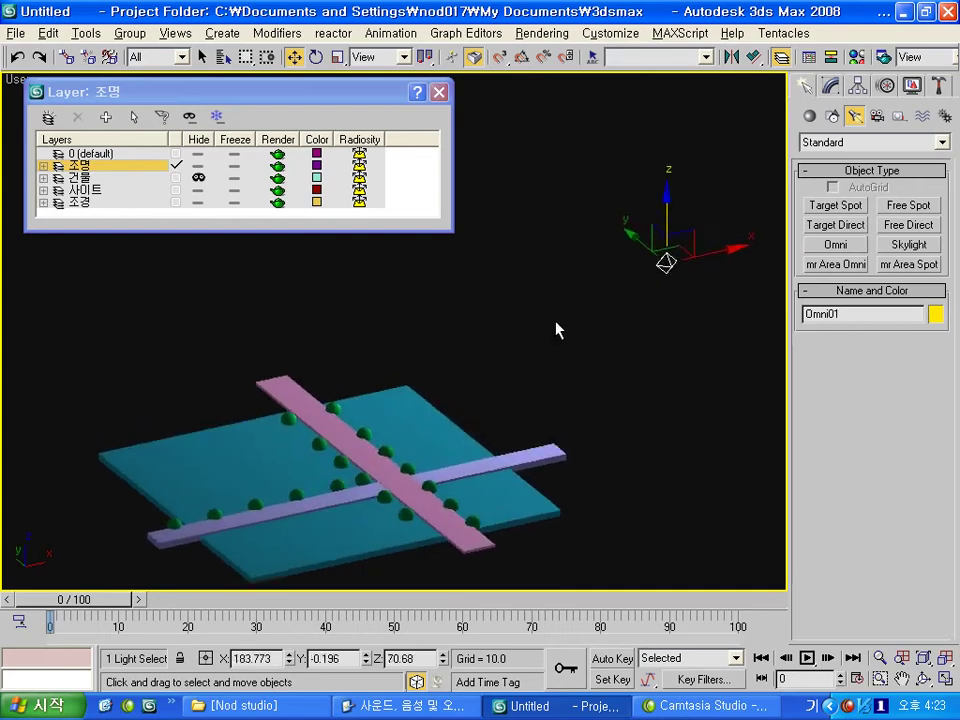
Hide the 조명 layer, clear the selection and return to an overview of the block.
{"action": "left_click", "coordinate": [197, 165]}
{"action": "left_click", "coordinate": [197, 177]}
{"action": "middle_click_drag", "start_coordinate": [508, 411], "coordinate": [519, 393], "text": "alt"}
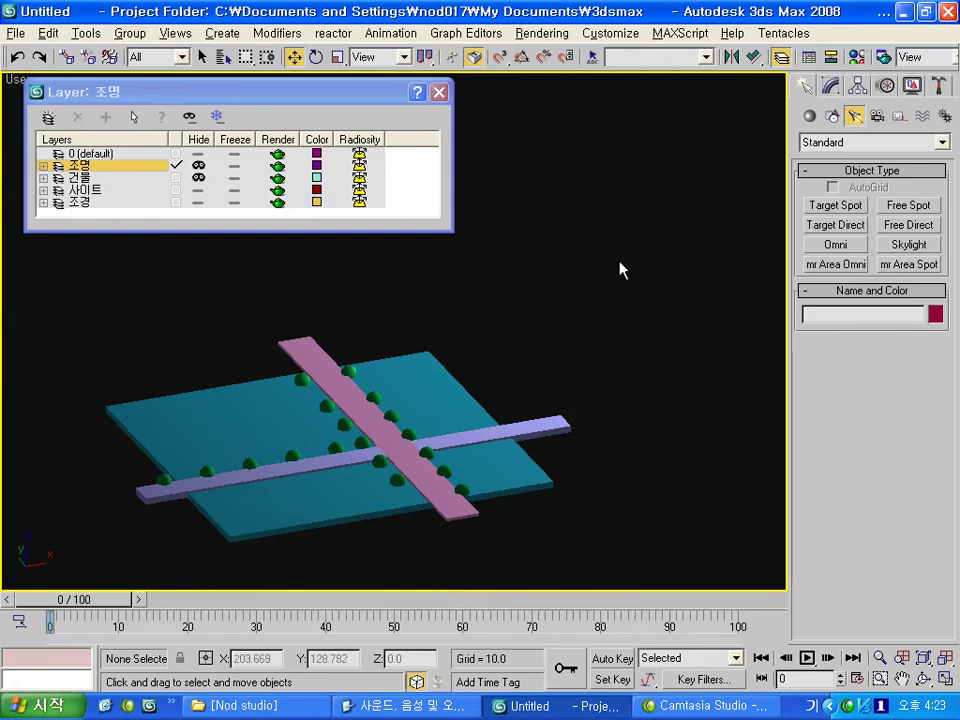
Render the current view from Render Scene and close the rendered image.
{"action": "left_click", "coordinate": [857, 57]}
{"action": "left_click", "coordinate": [762, 552]}
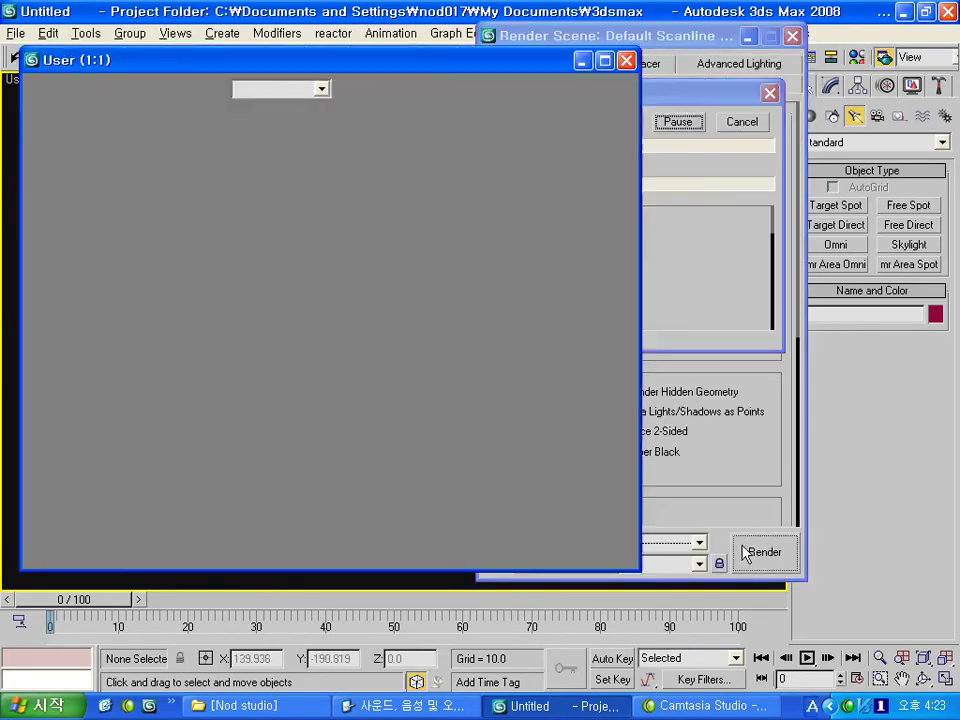
{"action": "scroll", "coordinate": [313, 450], "scroll_direction": "up", "scroll_amount": 1}
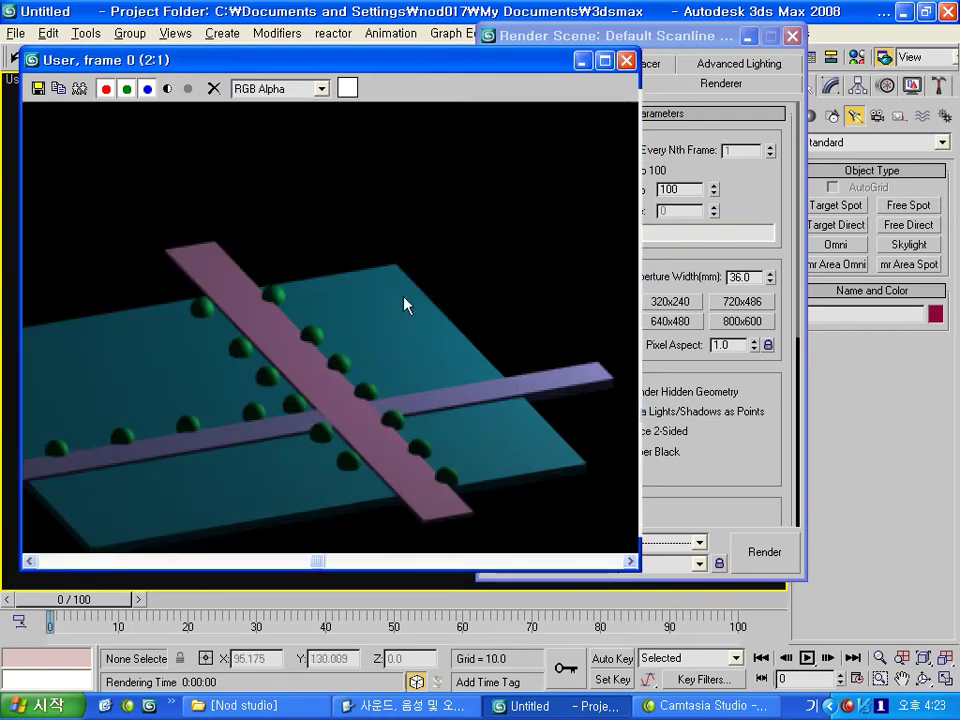
{"action": "left_click", "coordinate": [626, 61]}
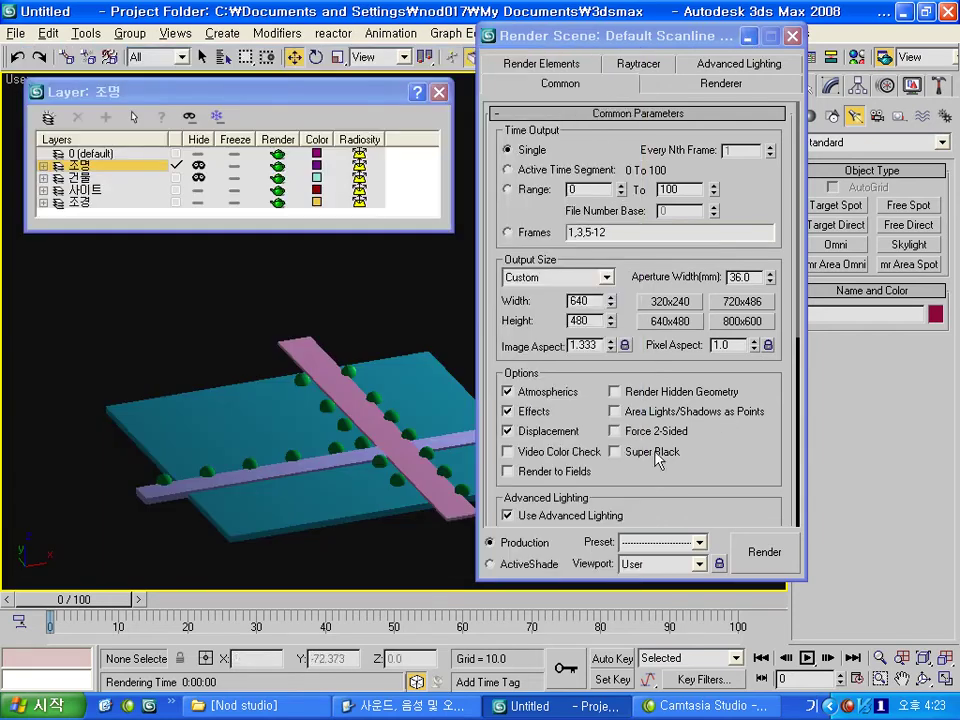
Render again with Render Hidden Geometry on, then close both render windows.
{"action": "scroll", "coordinate": [718, 443], "scroll_direction": "down", "scroll_amount": 1}
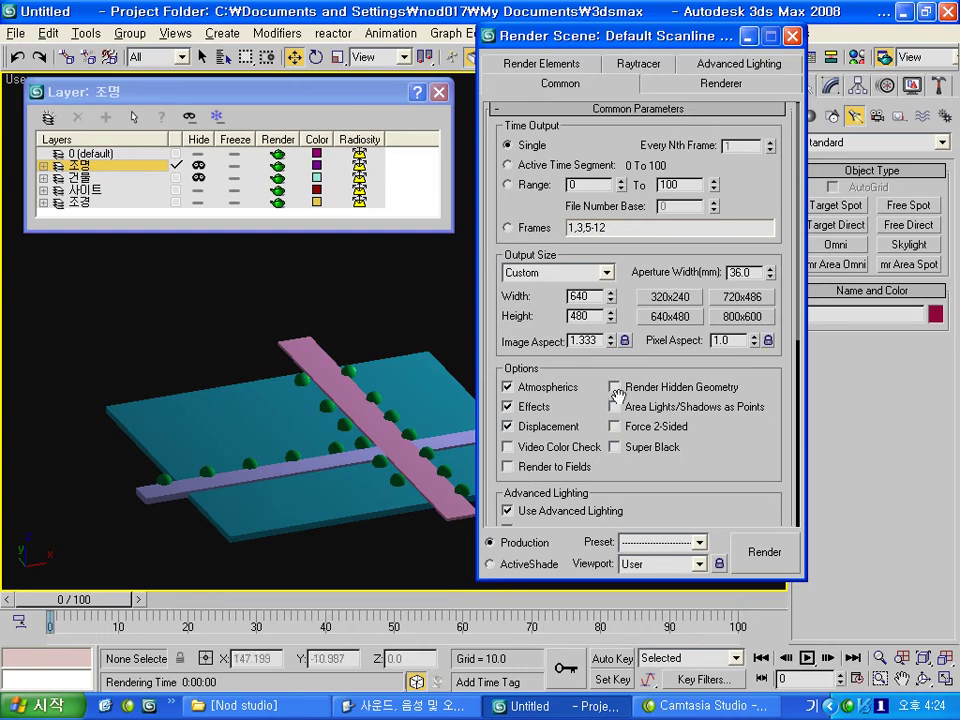
{"action": "left_click", "coordinate": [758, 551]}
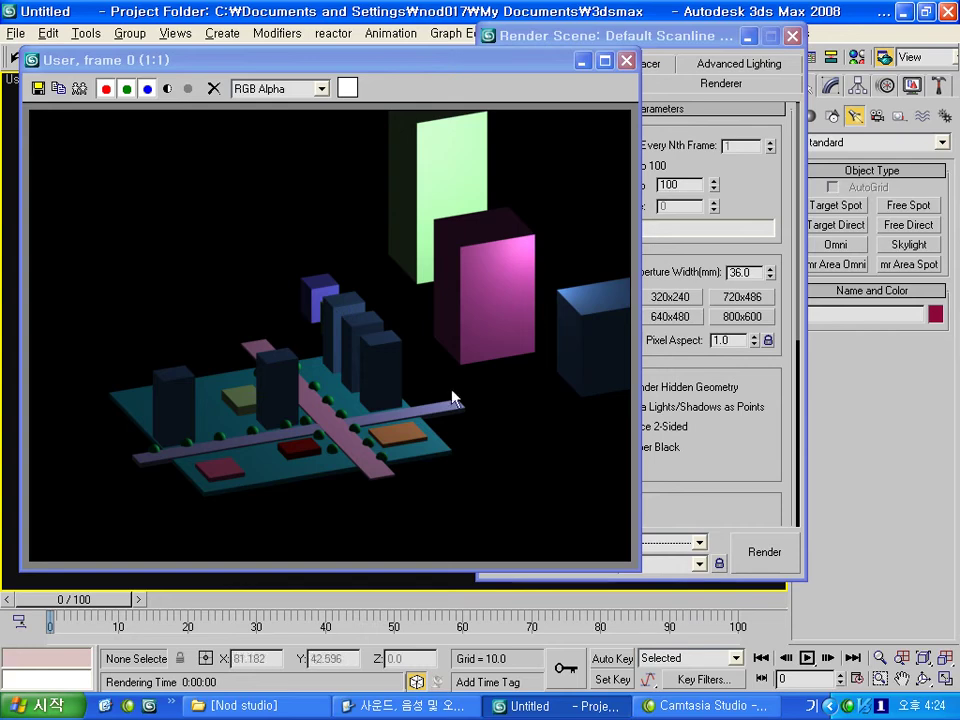
{"action": "left_click_drag", "start_coordinate": [612, 62], "coordinate": [668, 53]}
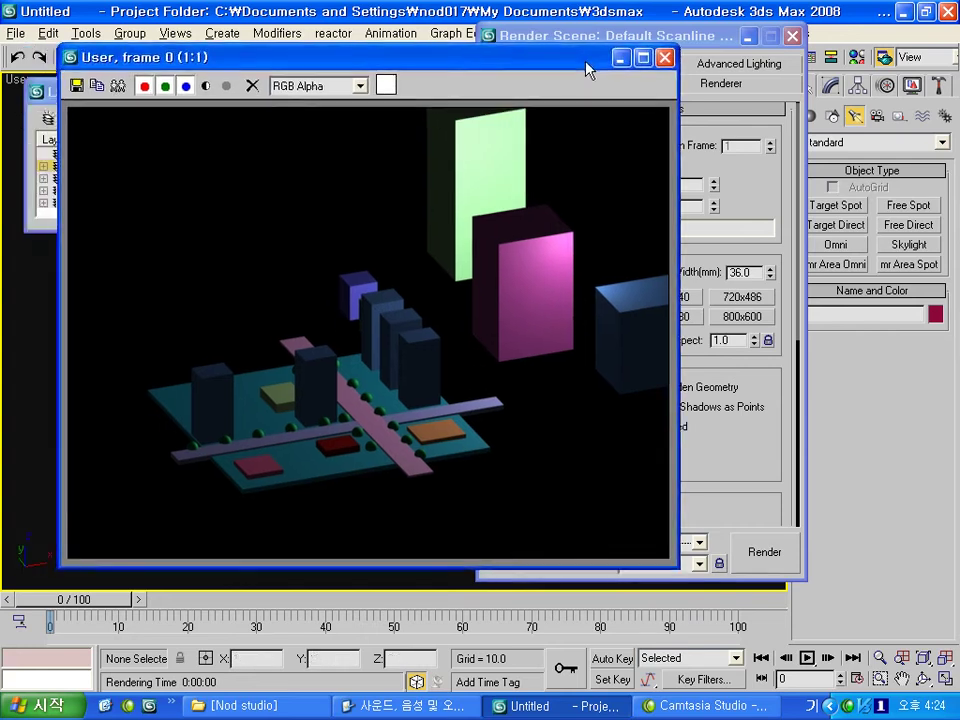
{"action": "left_click", "coordinate": [678, 51]}
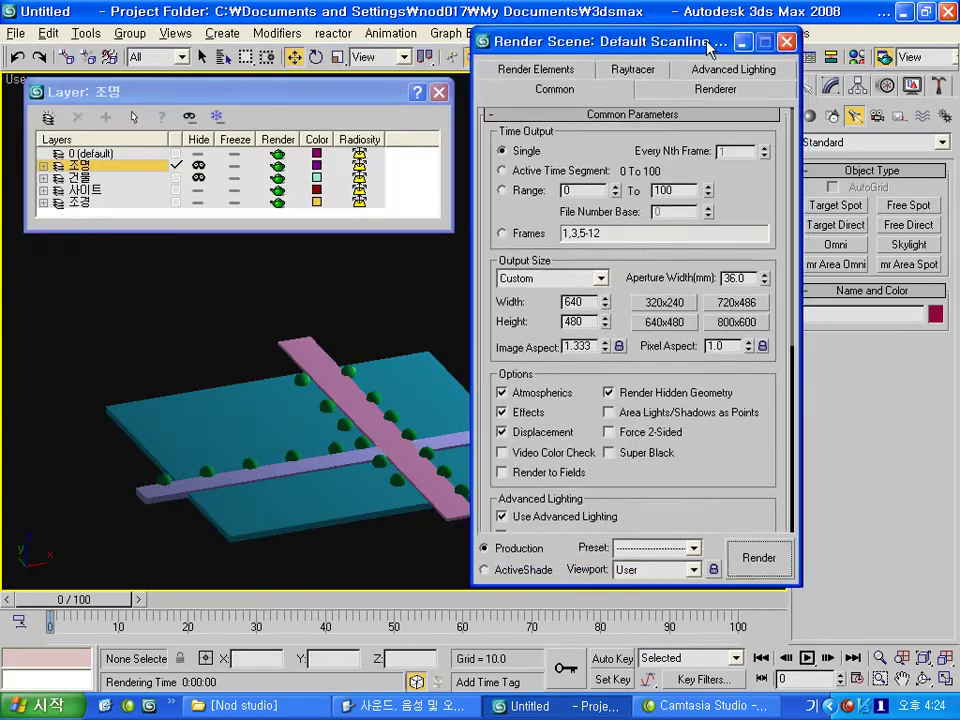
{"action": "left_click", "coordinate": [792, 36]}
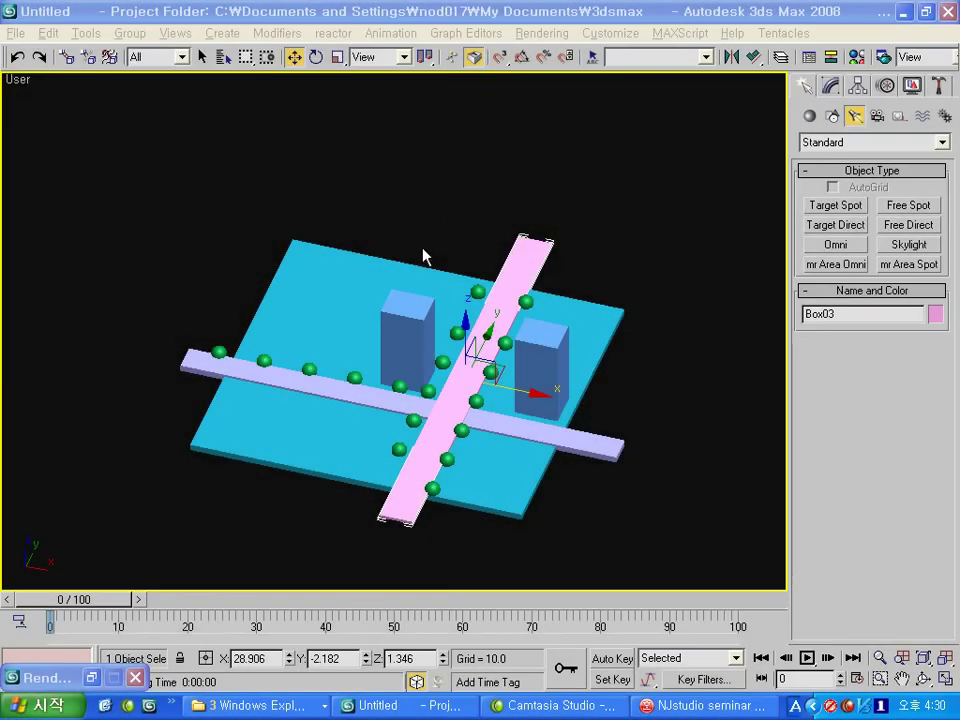
Select both tall boxes with the Material Editor open beside the viewport.
{"action": "middle_click_drag", "start_coordinate": [424, 257], "coordinate": [350, 237], "text": "alt"}
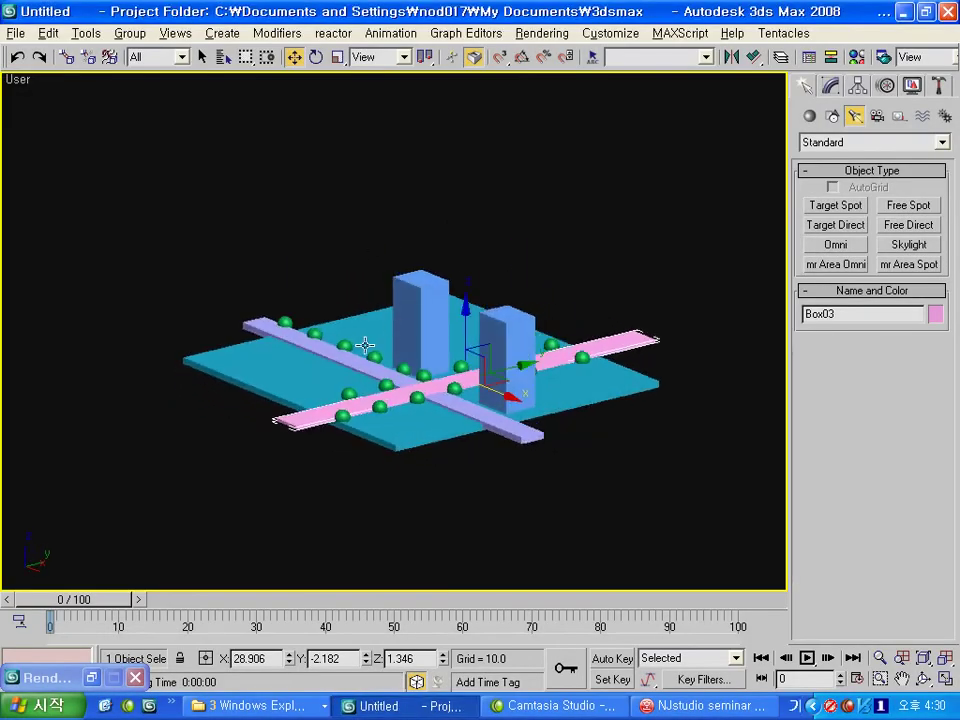
{"action": "mouse_move", "coordinate": [371, 342]}
{"action": "middle_mouse_down", "text": "alt"}
{"action": "mouse_move", "coordinate": [456, 336]}
{"action": "mouse_move", "coordinate": [471, 382]}
{"action": "mouse_move", "coordinate": [476, 354]}
{"action": "mouse_move", "coordinate": [459, 349]}
{"action": "mouse_move", "coordinate": [397, 372]}
{"action": "mouse_move", "coordinate": [460, 380]}
{"action": "middle_mouse_up", "text": "alt"}
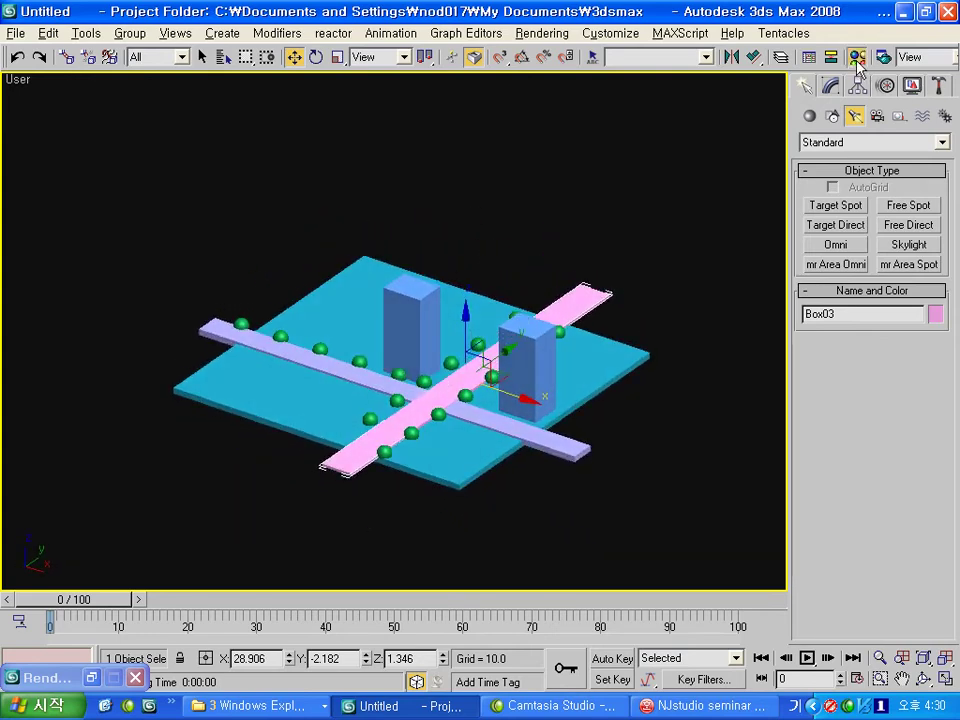
{"action": "left_click", "coordinate": [857, 60]}
{"action": "left_click_drag", "start_coordinate": [506, 28], "coordinate": [755, 33]}
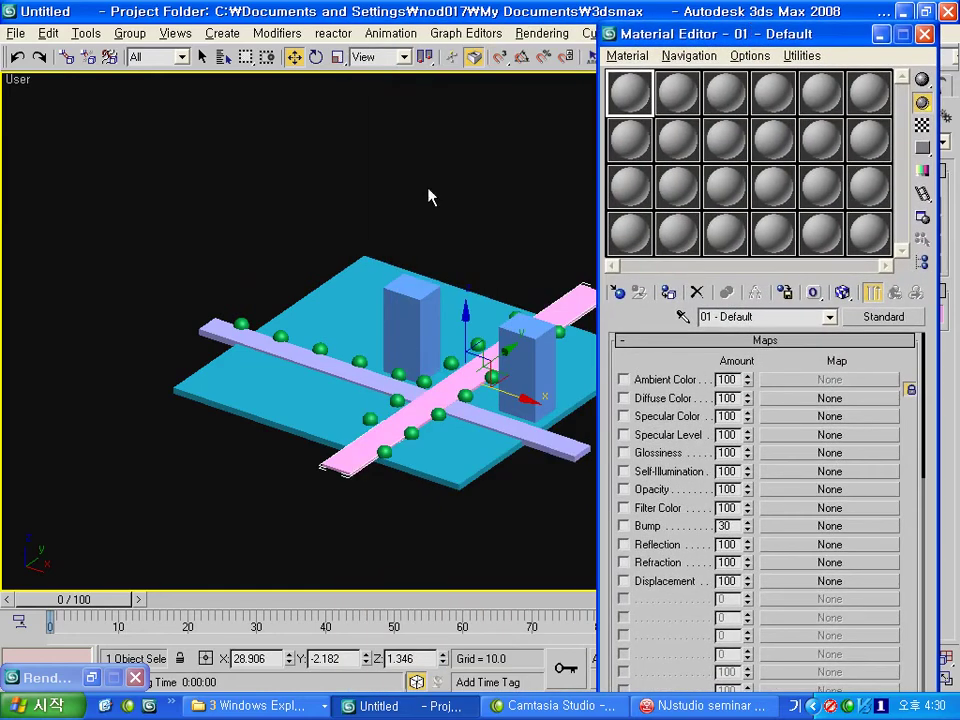
{"action": "left_click", "coordinate": [405, 322]}
{"action": "left_click", "coordinate": [527, 360], "text": "ctrl"}
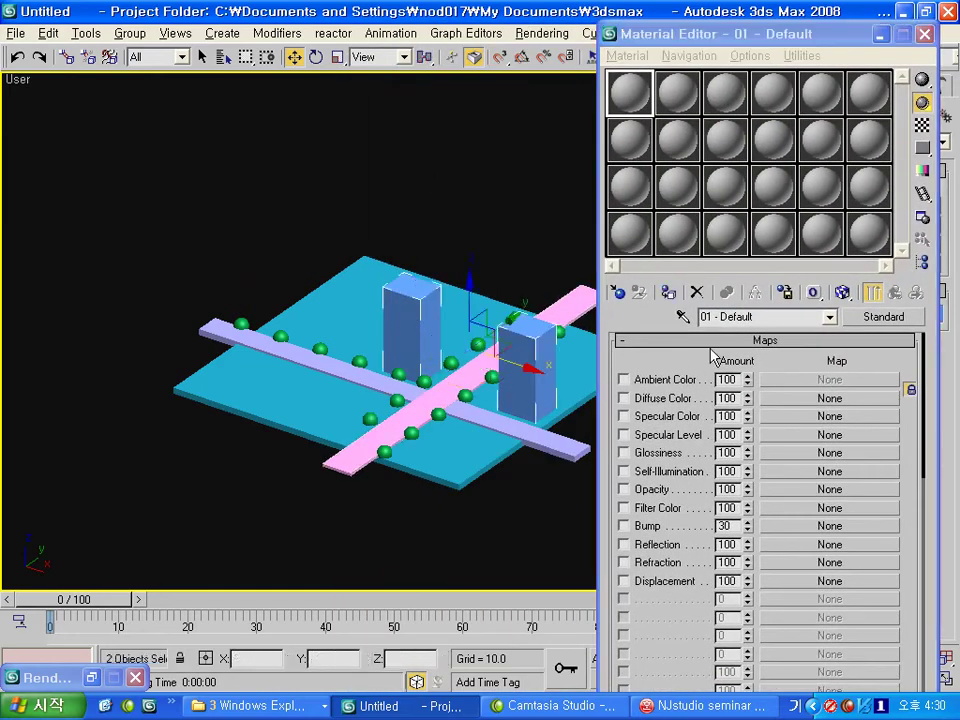
Add a Bitmap diffuse map and browse up to the C: drive.
{"action": "left_click", "coordinate": [793, 398]}
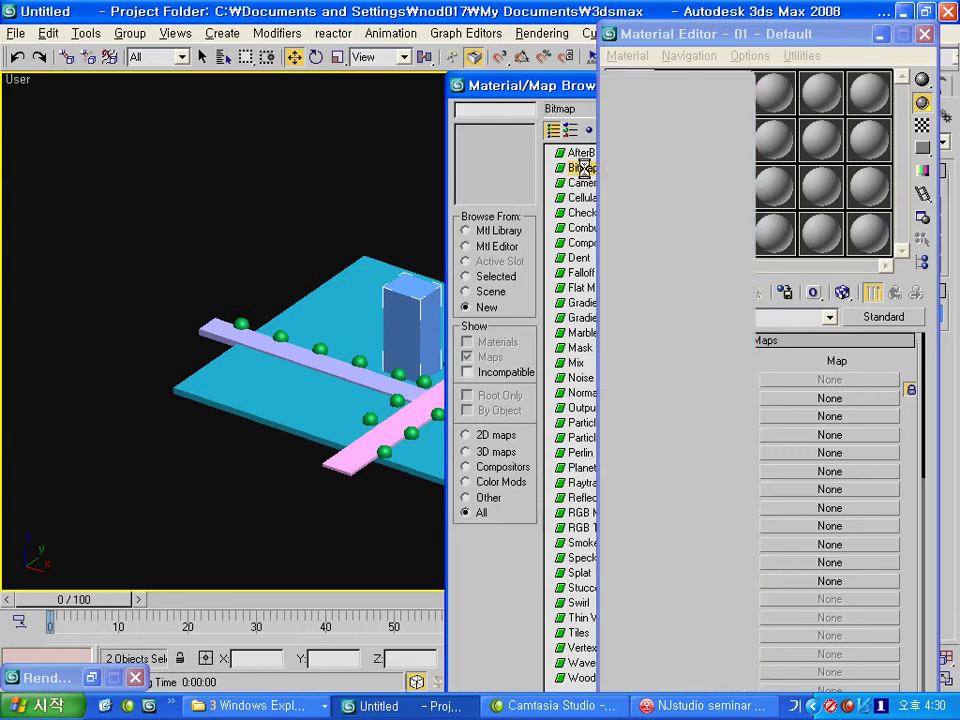
{"action": "left_click_drag", "start_coordinate": [347, 69], "coordinate": [411, 105]}
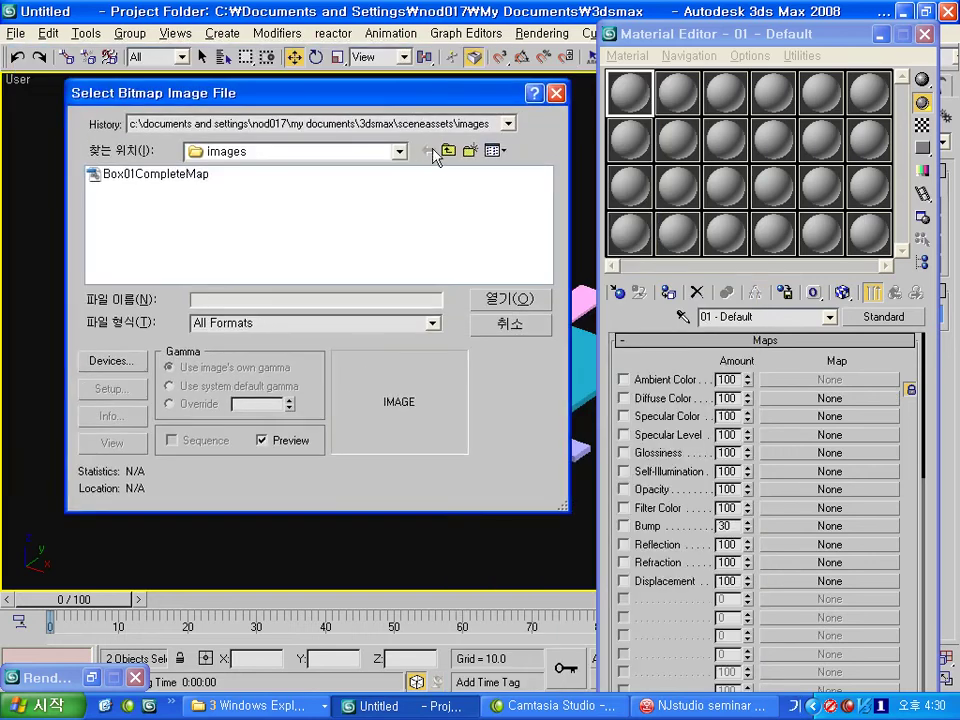
{"action": "left_click", "coordinate": [448, 151]}
{"action": "left_click", "coordinate": [448, 151]}
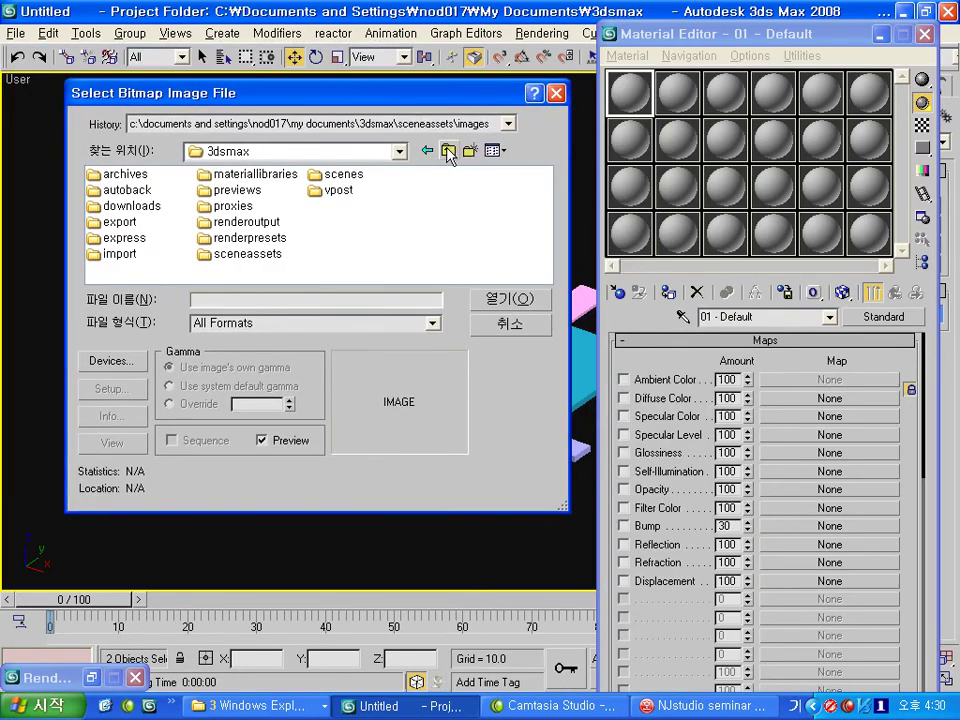
{"action": "left_click", "coordinate": [448, 151]}
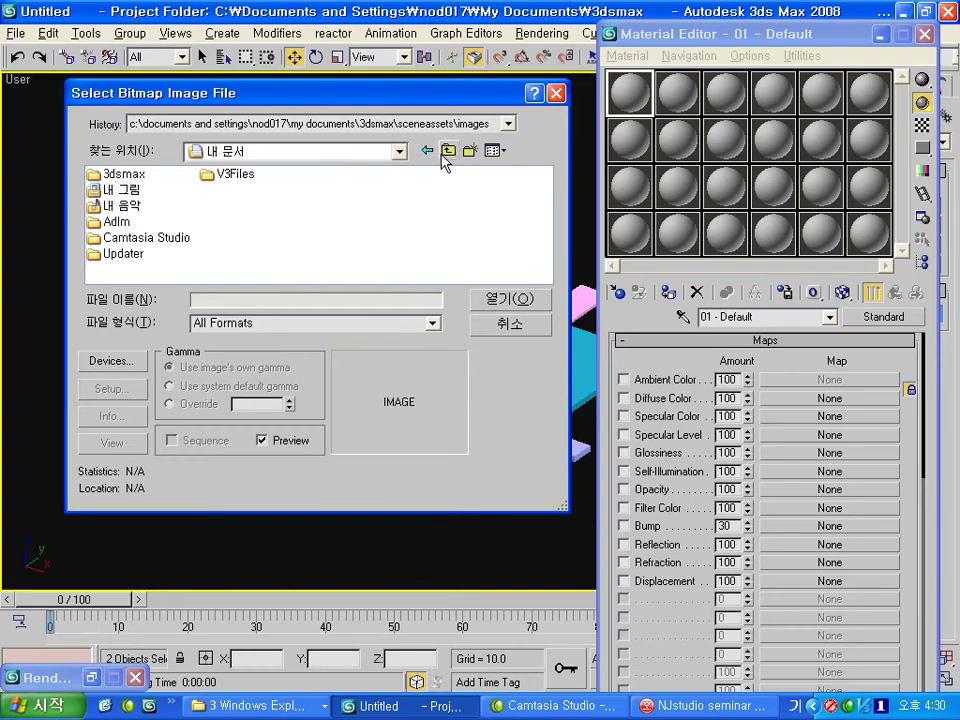
{"action": "left_click", "coordinate": [448, 151]}
{"action": "left_click", "coordinate": [135, 190]}
{"action": "double_click", "coordinate": [135, 190]}
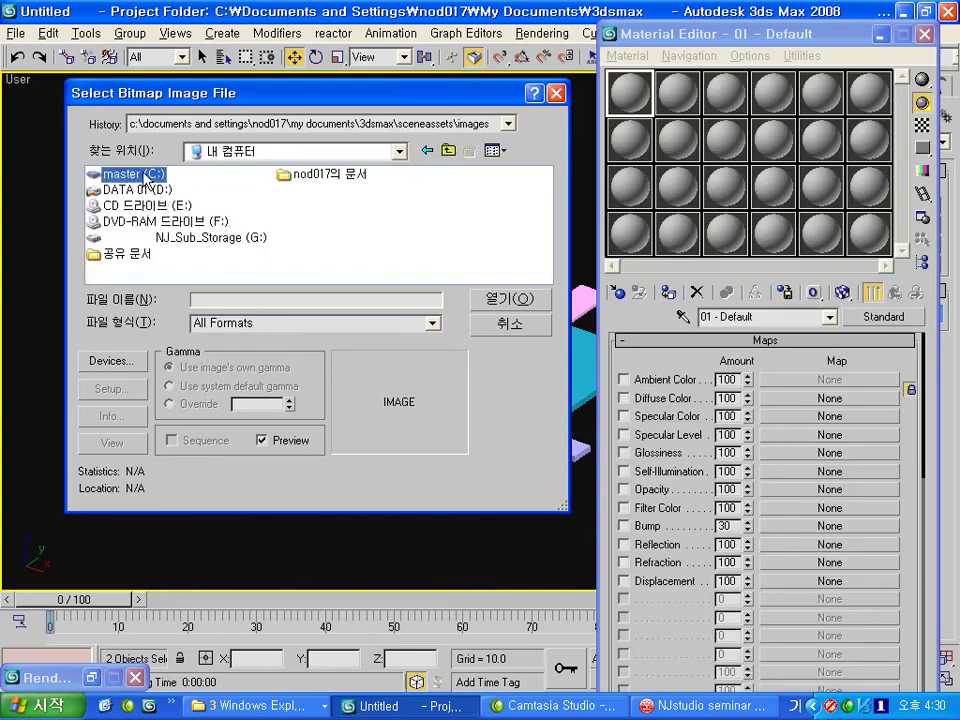
{"action": "double_click", "coordinate": [150, 175]}
{"action": "left_click", "coordinate": [125, 223]}
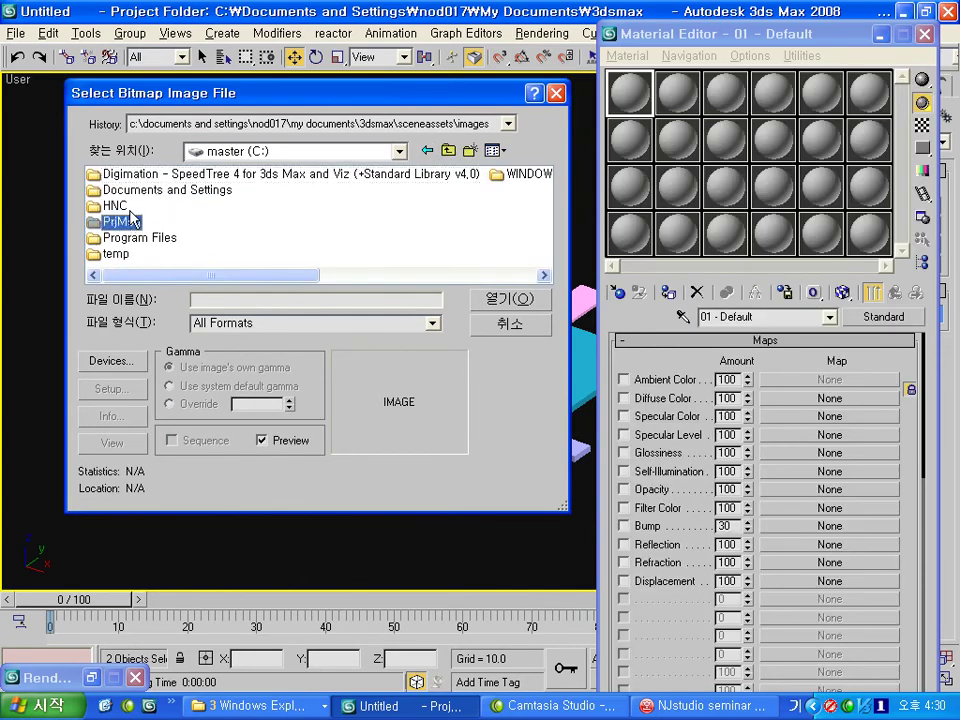
{"action": "left_click", "coordinate": [153, 193]}
Load Brkrun.jpg from Program Files\Autodesk\3ds Max 2008\maps\Brick as the diffuse map.
{"action": "double_click", "coordinate": [143, 240]}
{"action": "left_click", "coordinate": [140, 221]}
{"action": "left_click", "coordinate": [301, 192]}
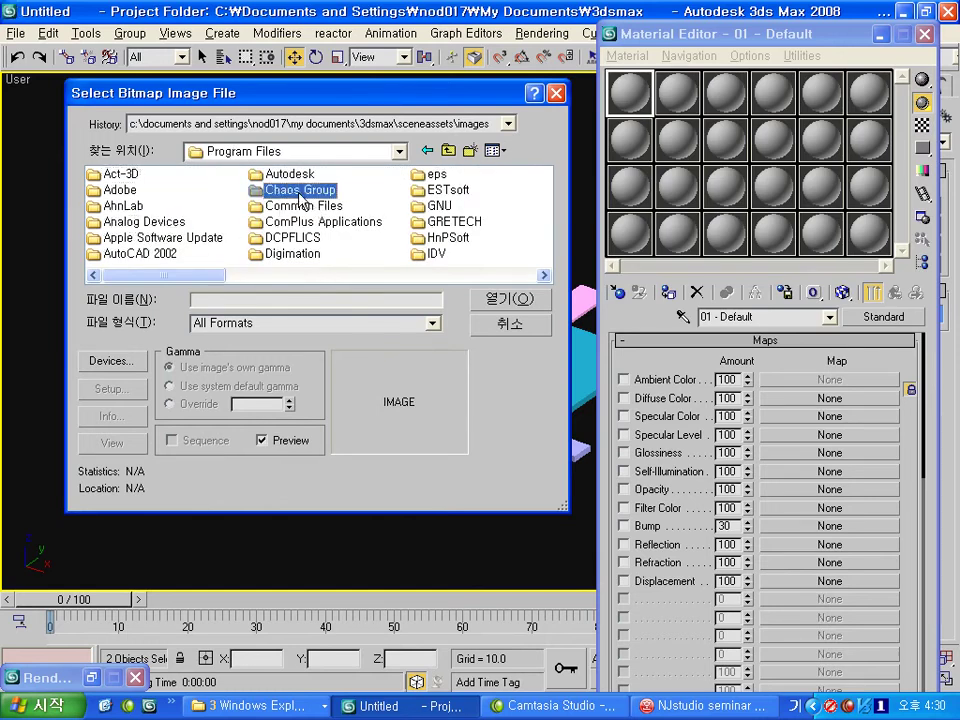
{"action": "double_click", "coordinate": [288, 174]}
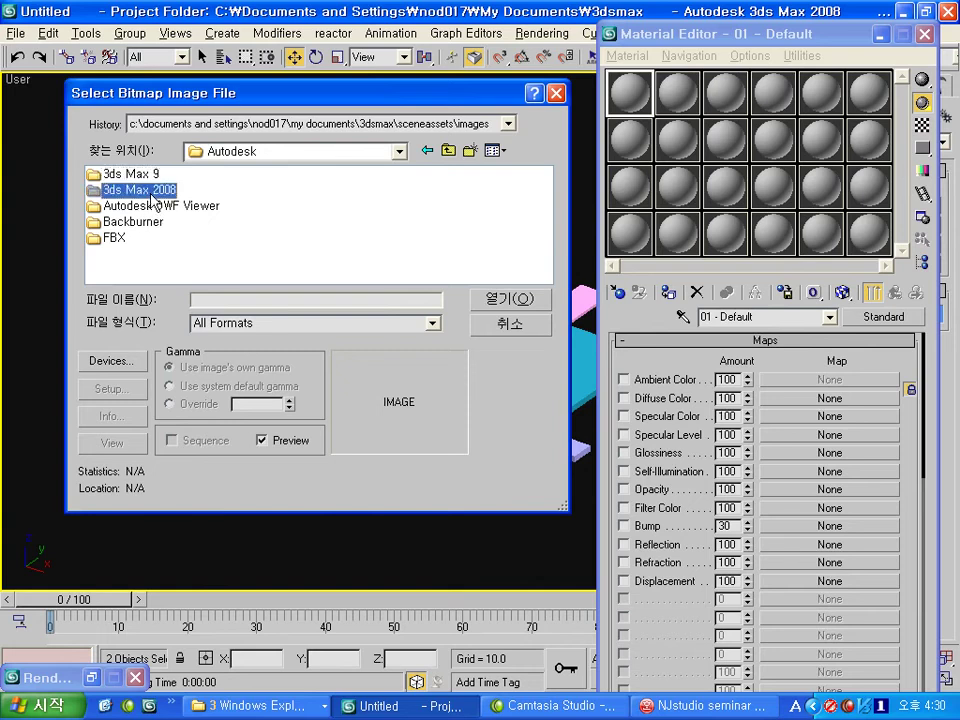
{"action": "double_click", "coordinate": [140, 189]}
{"action": "left_click", "coordinate": [115, 207]}
{"action": "key", "text": "m"}
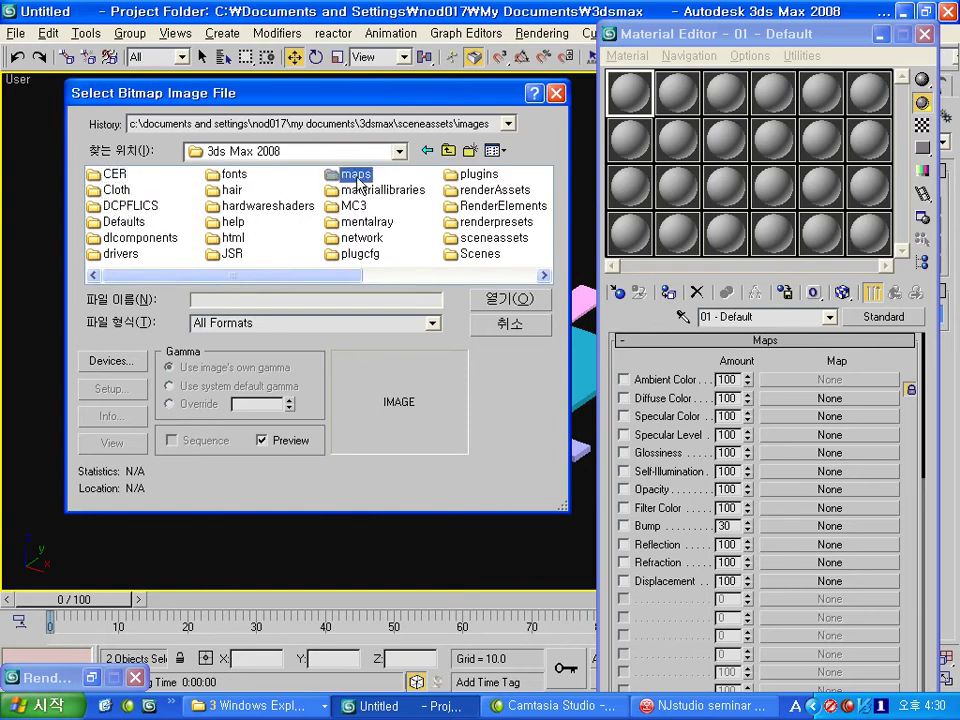
{"action": "double_click", "coordinate": [357, 178]}
{"action": "double_click", "coordinate": [117, 206]}
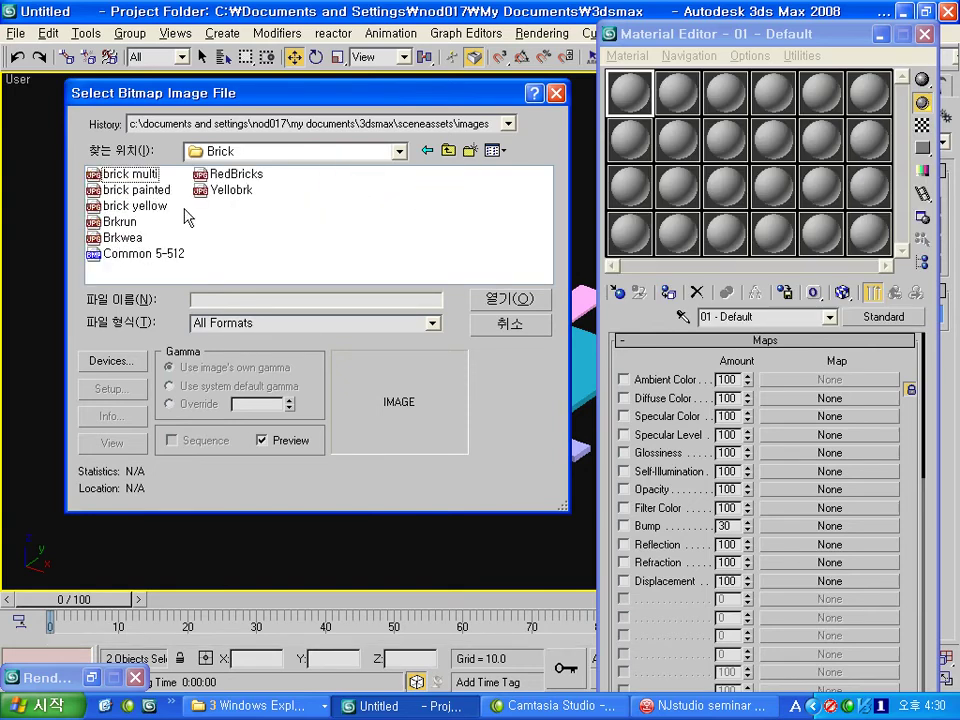
{"action": "left_click", "coordinate": [105, 189]}
{"action": "left_click", "coordinate": [125, 223]}
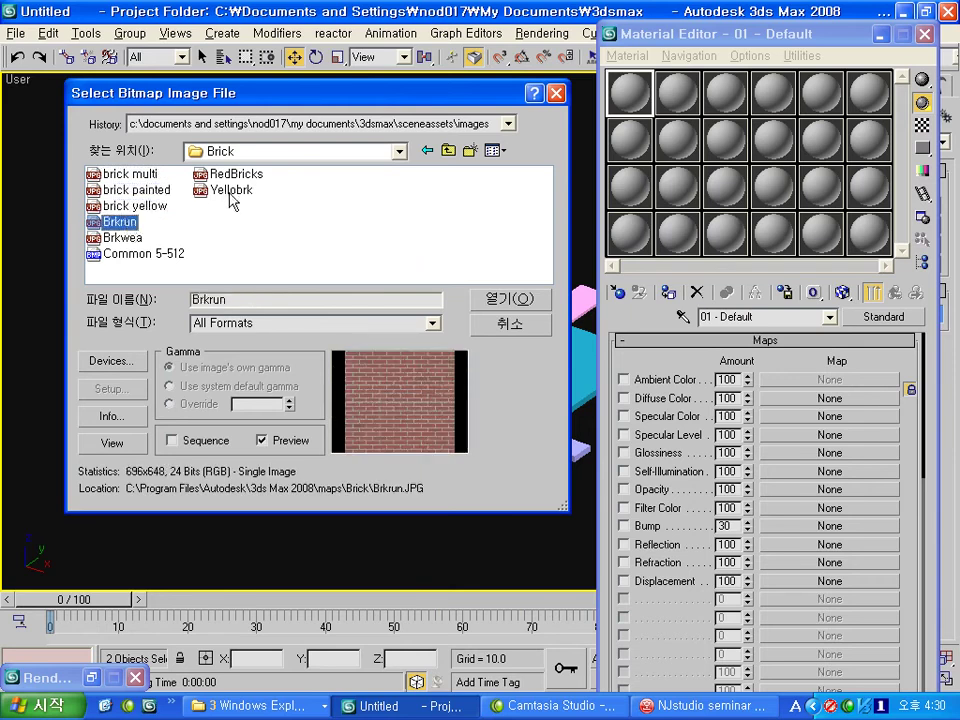
{"action": "left_click", "coordinate": [532, 302]}
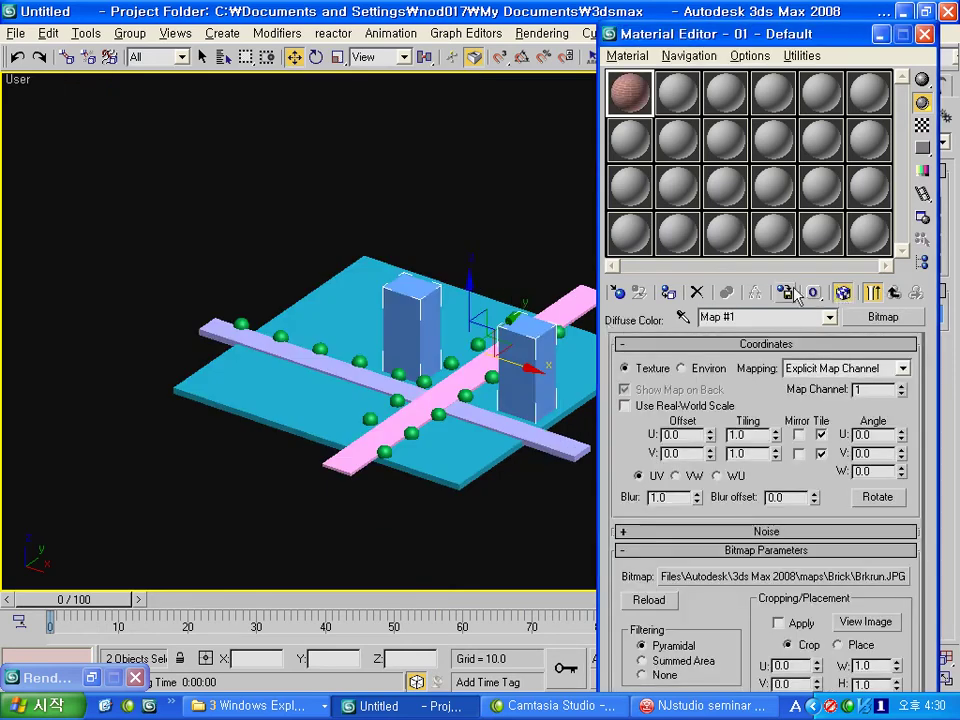
Show the brick texture in the viewport and select both road bars.
{"action": "left_click", "coordinate": [842, 292]}
{"action": "mouse_move", "coordinate": [450, 370]}
{"action": "middle_mouse_down", "text": "alt"}
{"action": "mouse_move", "coordinate": [496, 397]}
{"action": "mouse_move", "coordinate": [426, 387]}
{"action": "middle_mouse_up", "text": "alt"}
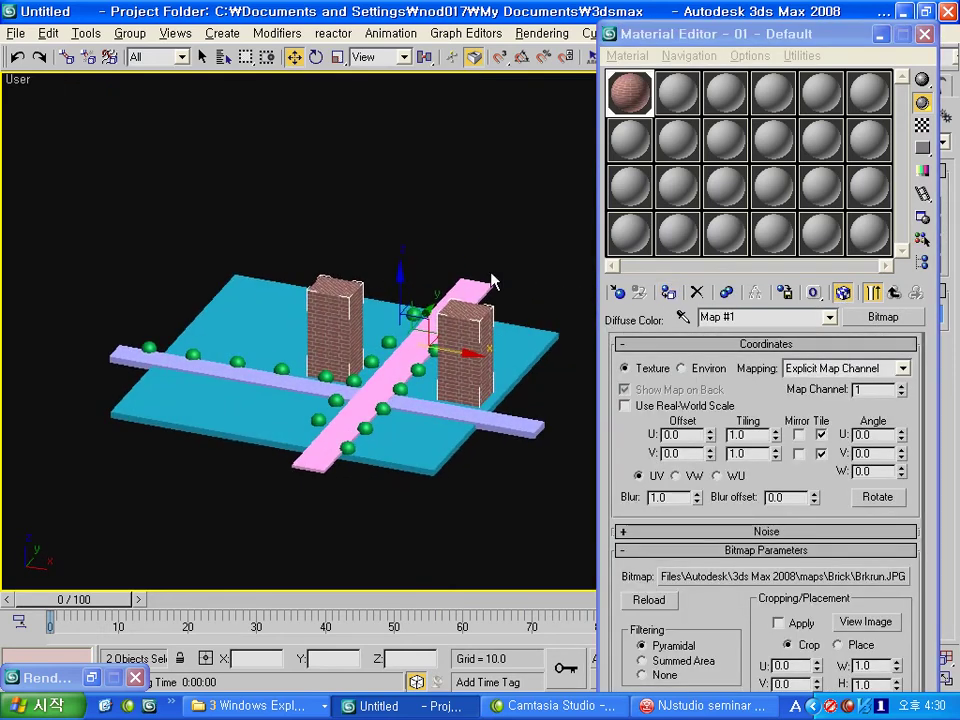
{"action": "left_click", "coordinate": [489, 285]}
{"action": "left_click", "coordinate": [529, 424], "text": "ctrl"}
Assign the second material slot to the roads and give it a Bitmap diffuse map.
{"action": "left_click", "coordinate": [688, 92]}
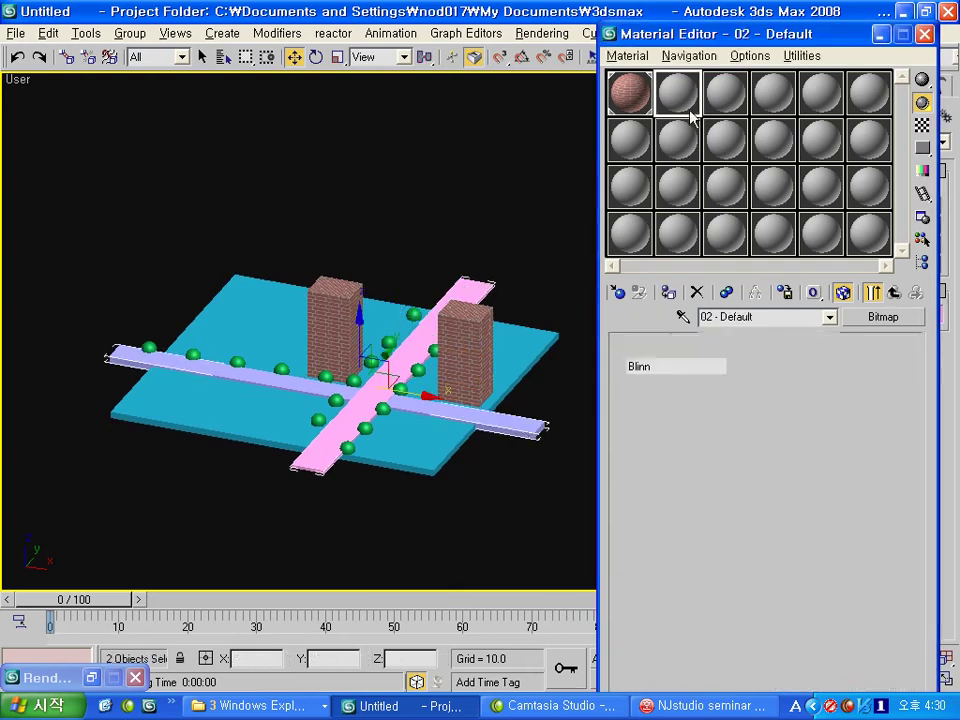
{"action": "left_click", "coordinate": [668, 292]}
{"action": "left_click", "coordinate": [752, 466]}
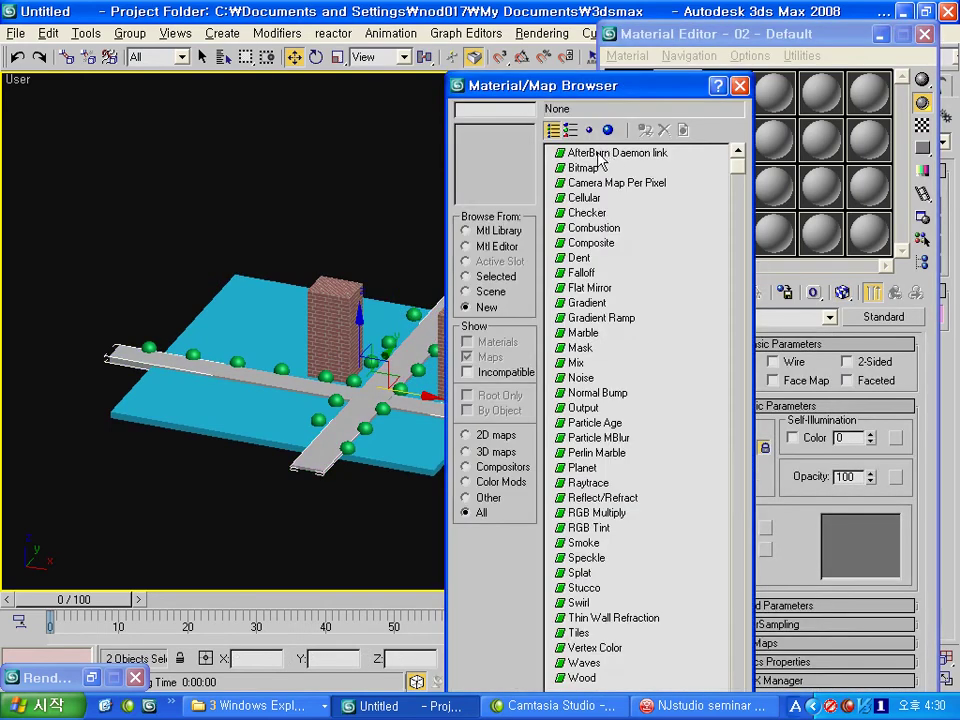
{"action": "double_click", "coordinate": [600, 167]}
Load GRYDIRT1 from the maps\Ground folder and show it in the viewport.
{"action": "left_click", "coordinate": [448, 151]}
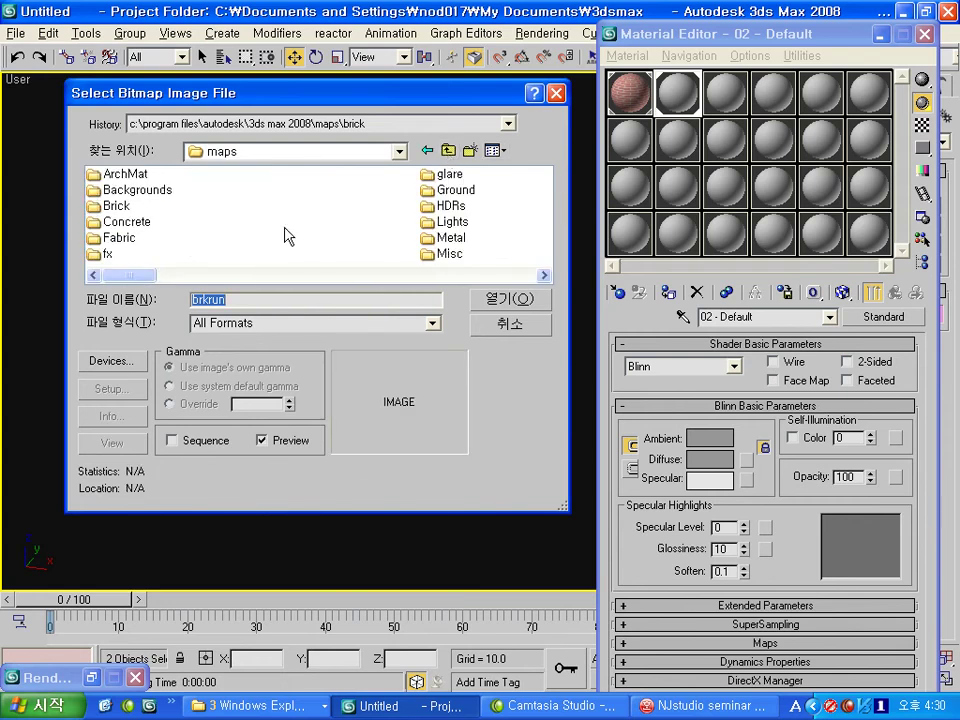
{"action": "double_click", "coordinate": [455, 190]}
{"action": "left_click", "coordinate": [225, 221]}
{"action": "key", "text": "Up"}
{"action": "key", "text": "Up"}
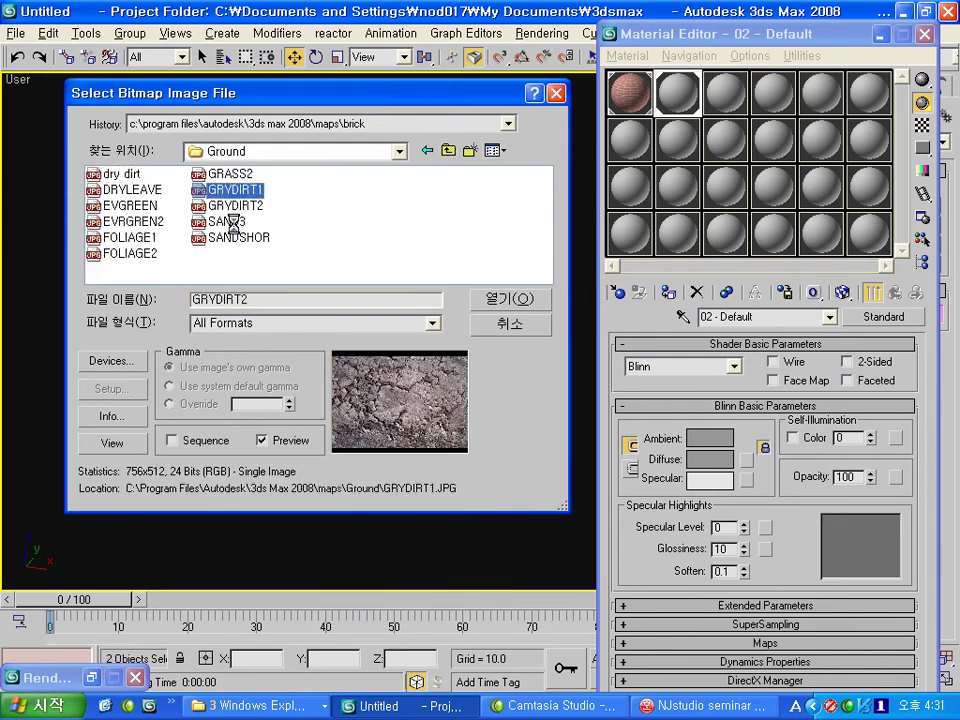
{"action": "left_click", "coordinate": [510, 298]}
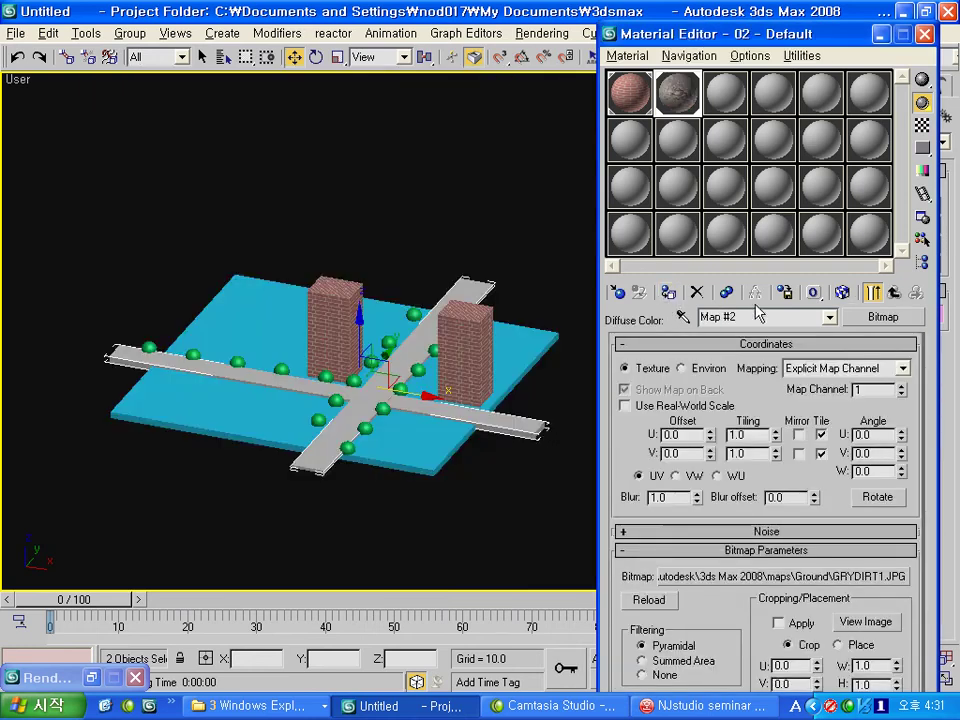
{"action": "left_click", "coordinate": [842, 292]}
Select the ground plane alone and make material slot 3 active.
{"action": "middle_click_drag", "start_coordinate": [428, 390], "coordinate": [413, 397], "text": "alt"}
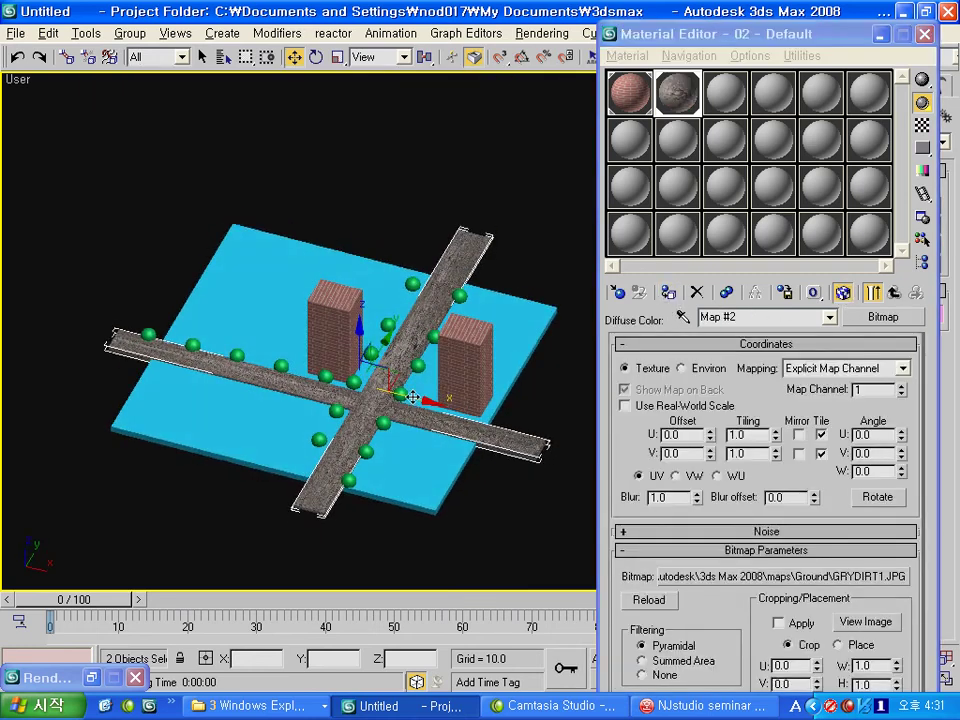
{"action": "left_click", "coordinate": [558, 312]}
{"action": "left_click", "coordinate": [727, 98]}
Assign the grey 03 material to the plane, add a Bitmap diffuse map, browse to the drives.
{"action": "left_click", "coordinate": [669, 292]}
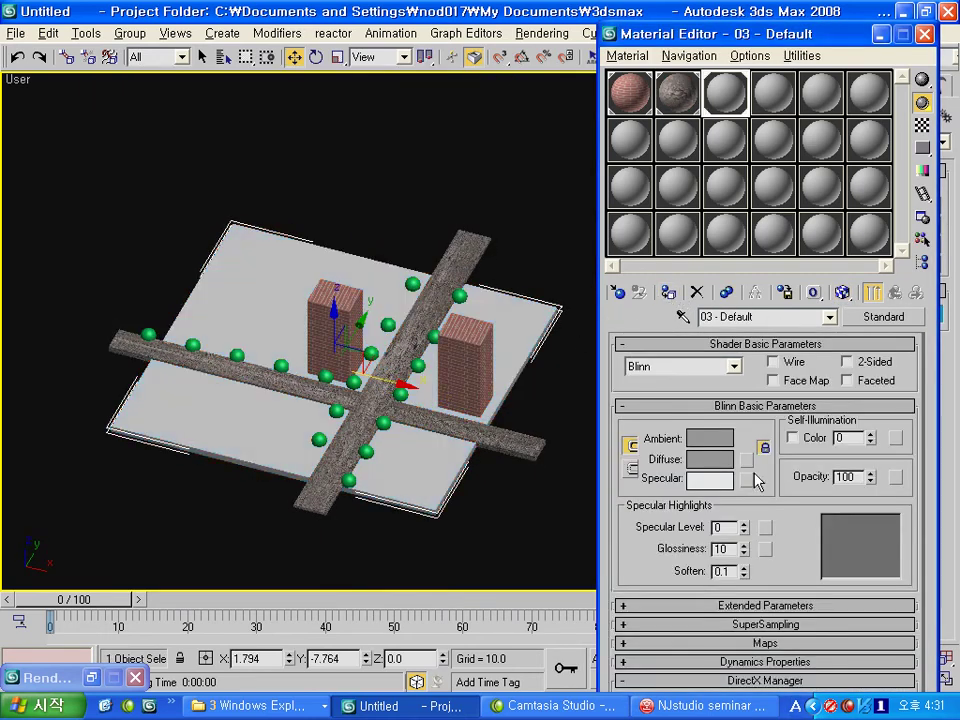
{"action": "left_click", "coordinate": [746, 459]}
{"action": "double_click", "coordinate": [580, 168]}
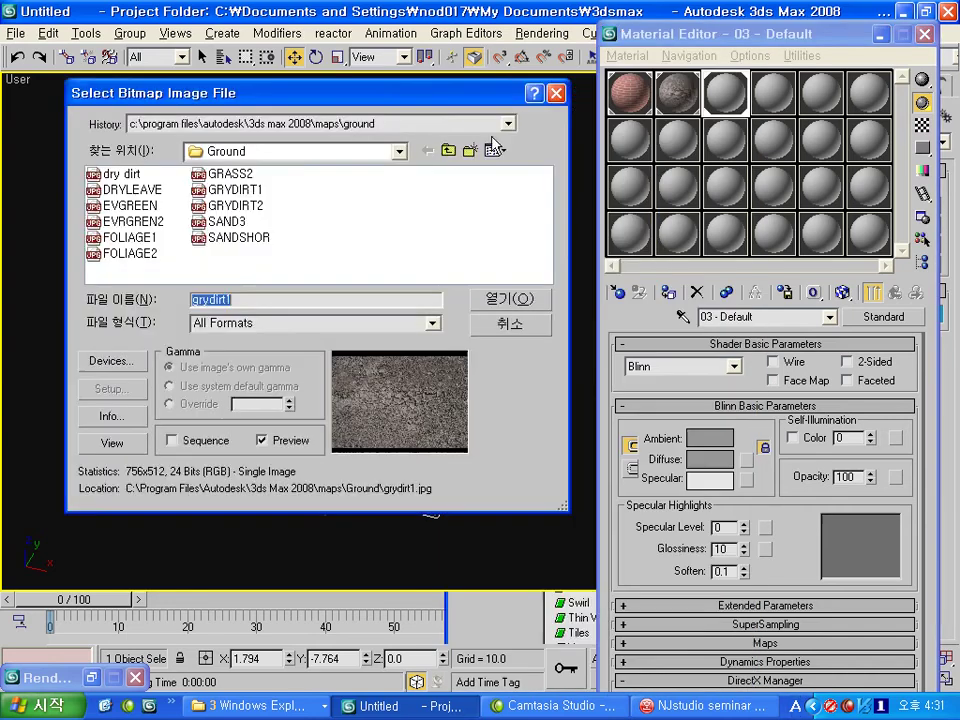
{"action": "left_click", "coordinate": [448, 150]}
{"action": "left_click", "coordinate": [448, 150]}
{"action": "left_click", "coordinate": [448, 150]}
{"action": "left_click", "coordinate": [448, 150]}
{"action": "left_click", "coordinate": [448, 150]}
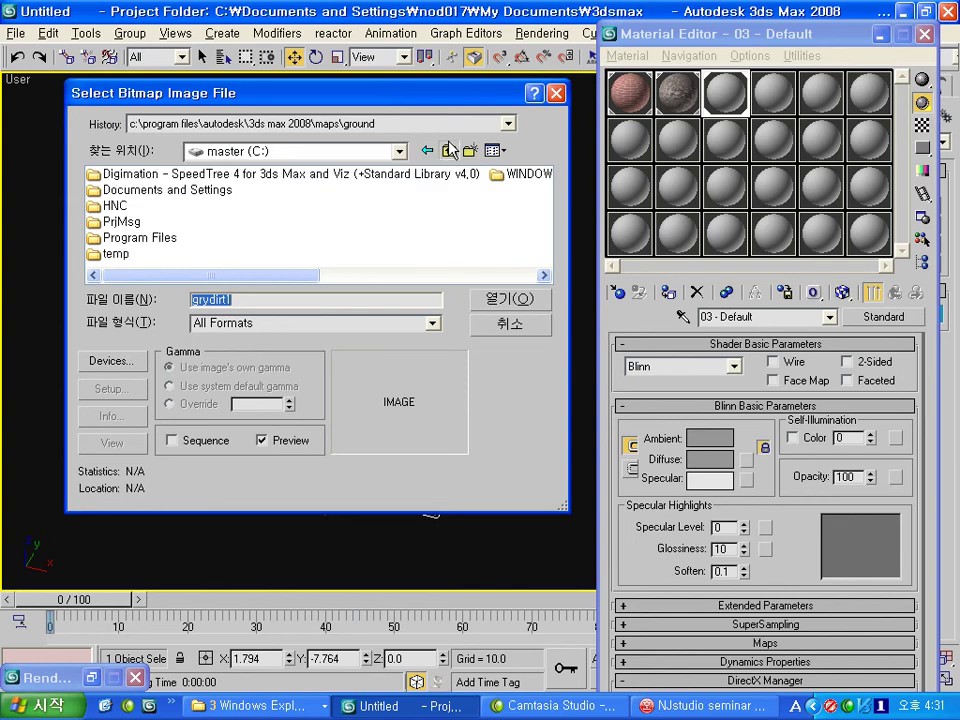
{"action": "left_click", "coordinate": [448, 150]}
Open G:\[03 Seminar]\2006 April seminar\max\map and switch to Thumbnails view.
{"action": "double_click", "coordinate": [222, 239]}
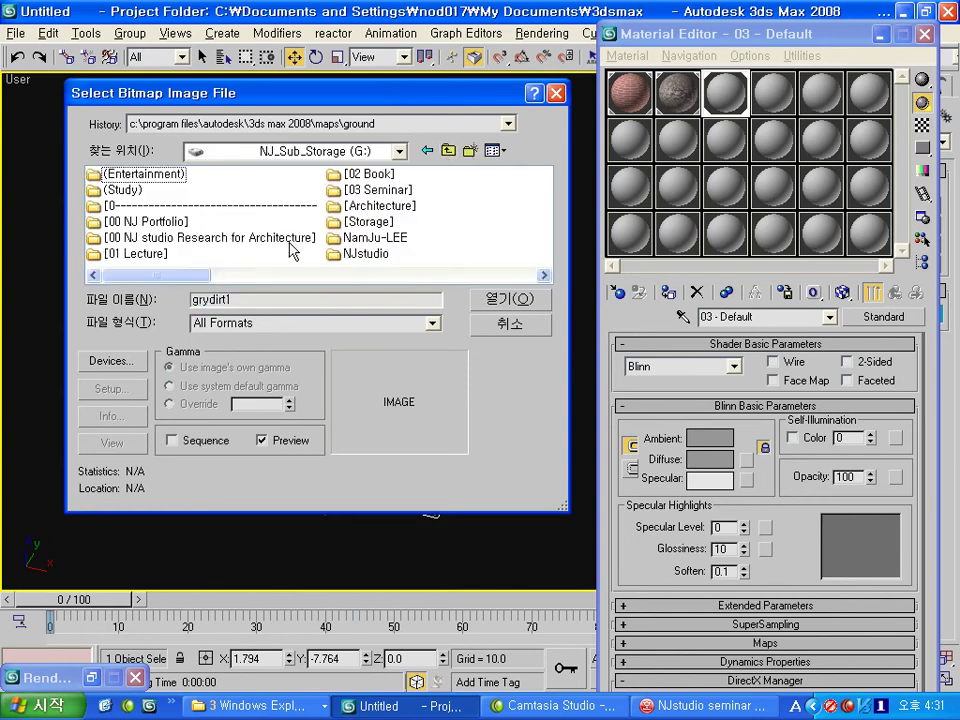
{"action": "left_click", "coordinate": [218, 270]}
{"action": "left_click", "coordinate": [195, 275]}
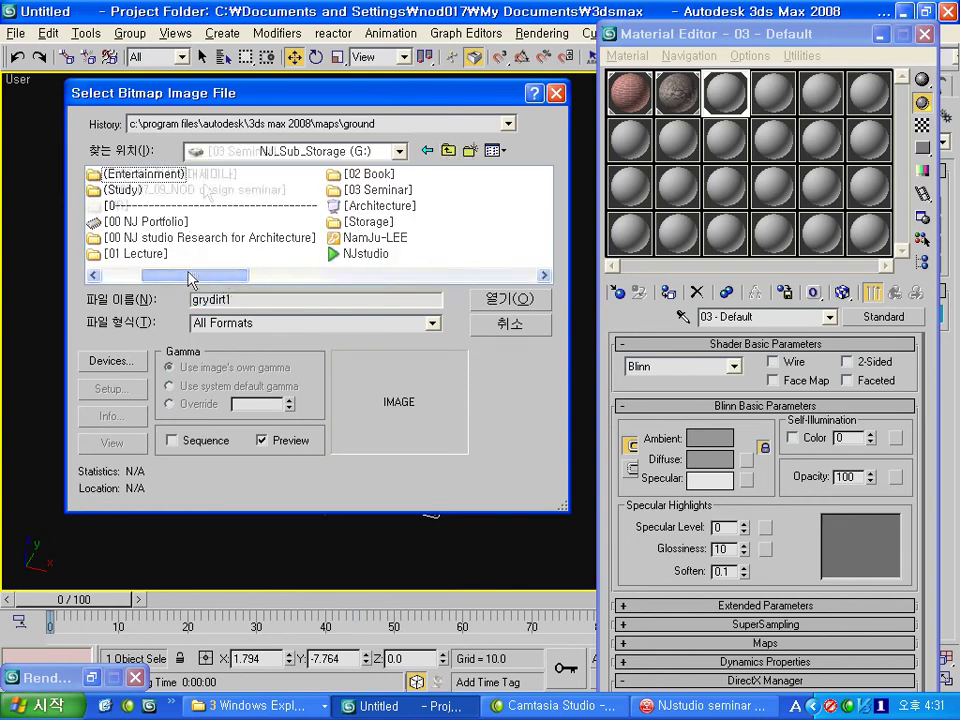
{"action": "double_click", "coordinate": [150, 189]}
{"action": "left_click", "coordinate": [229, 275]}
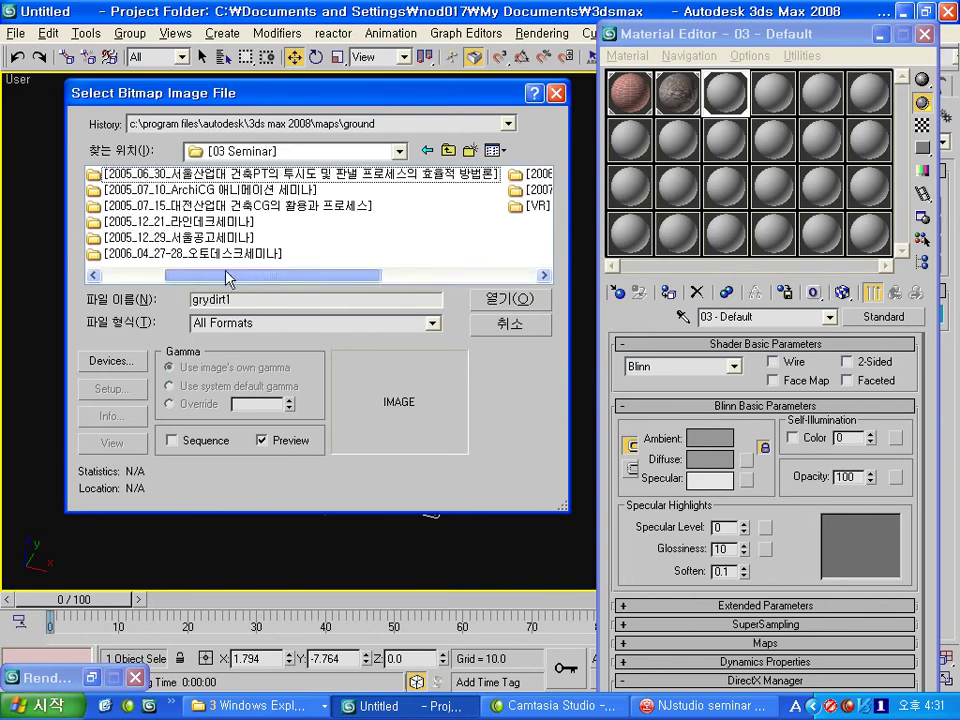
{"action": "double_click", "coordinate": [205, 253]}
{"action": "double_click", "coordinate": [118, 196]}
{"action": "double_click", "coordinate": [112, 177]}
{"action": "left_click", "coordinate": [165, 189]}
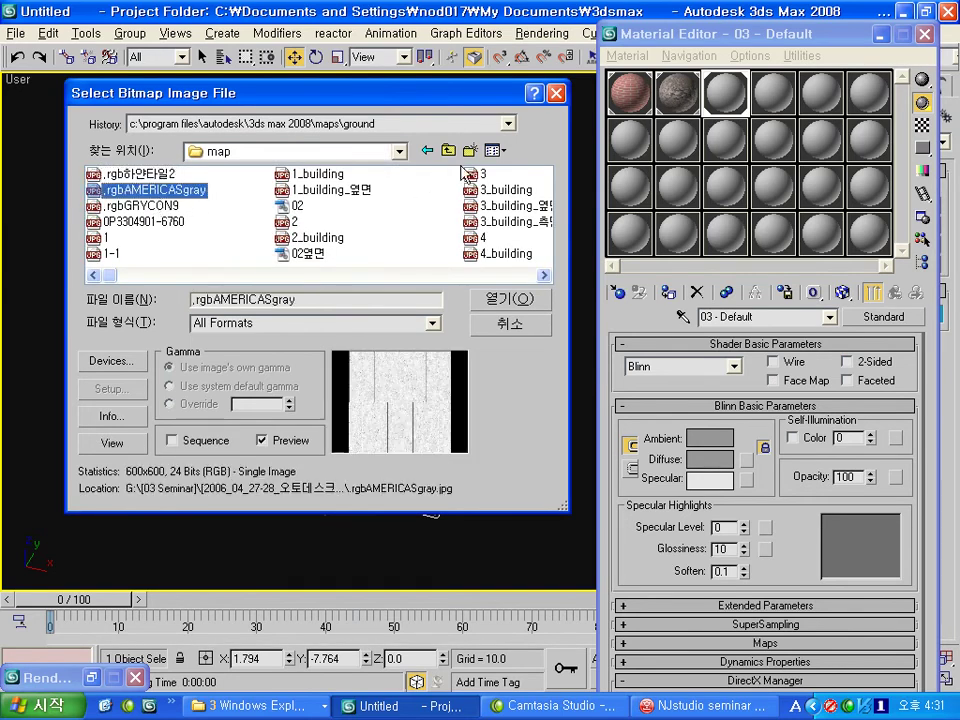
{"action": "left_click", "coordinate": [493, 151]}
{"action": "left_click", "coordinate": [519, 170]}
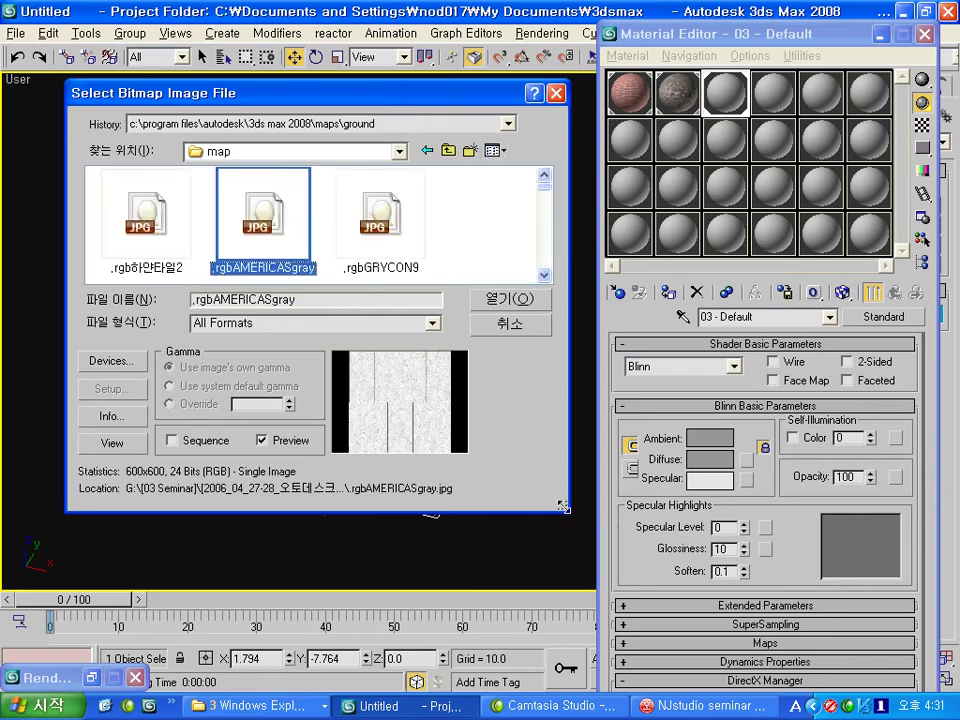
Load 39_roof.jpg as the plane's diffuse map and show it in the viewport.
{"action": "left_click_drag", "start_coordinate": [566, 516], "coordinate": [900, 648]}
{"action": "scroll", "coordinate": [838, 413], "scroll_direction": "down", "scroll_amount": 3}
{"action": "scroll", "coordinate": [838, 413], "scroll_direction": "down", "scroll_amount": 2}
{"action": "scroll", "coordinate": [825, 403], "scroll_direction": "down", "scroll_amount": 1}
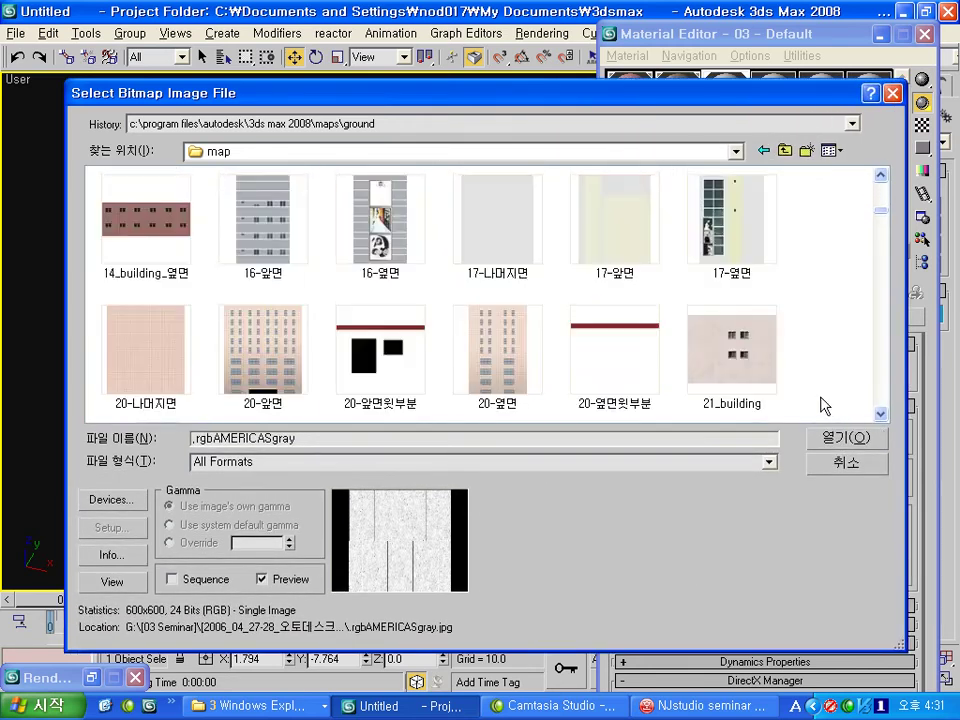
{"action": "scroll", "coordinate": [530, 293], "scroll_direction": "down", "scroll_amount": 2}
{"action": "scroll", "coordinate": [519, 287], "scroll_direction": "down", "scroll_amount": 1}
{"action": "scroll", "coordinate": [510, 296], "scroll_direction": "down", "scroll_amount": 2}
{"action": "scroll", "coordinate": [510, 296], "scroll_direction": "down", "scroll_amount": 1}
{"action": "double_click", "coordinate": [393, 358]}
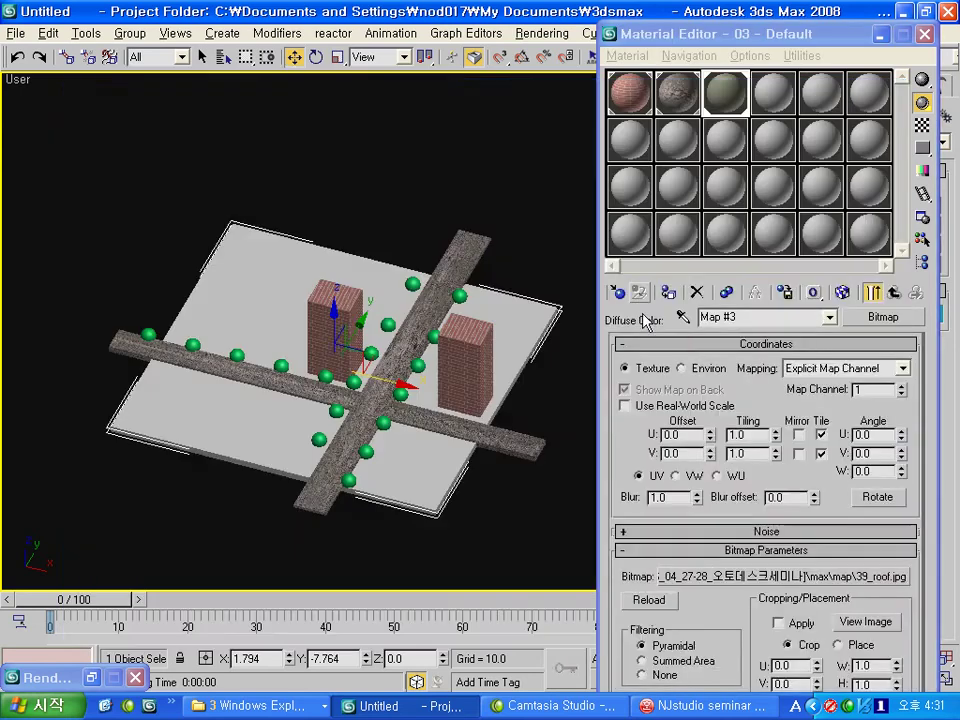
{"action": "left_click", "coordinate": [842, 292]}
Hide the buildings, plane and roads, then select all 18 green spheres.
{"action": "middle_click_drag", "start_coordinate": [450, 300], "coordinate": [461, 489], "text": "alt"}
{"action": "left_click_drag", "start_coordinate": [484, 489], "coordinate": [419, 271]}
{"action": "left_click", "coordinate": [328, 316], "text": "alt"}
{"action": "left_click_drag", "start_coordinate": [332, 212], "coordinate": [284, 325], "text": "ctrl"}
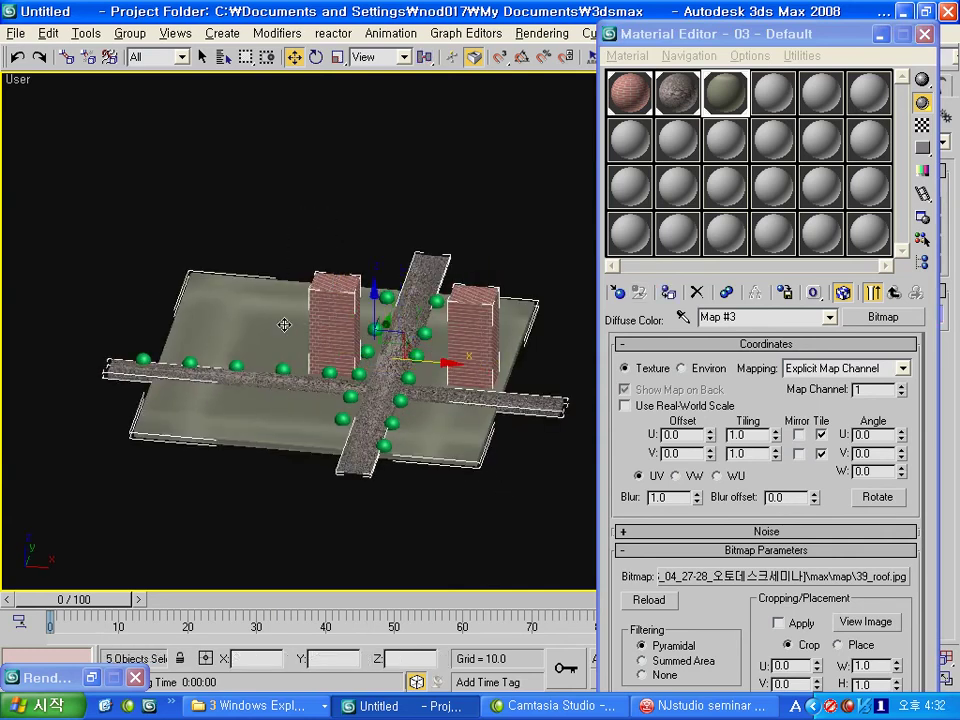
{"action": "left_click", "coordinate": [924, 34]}
{"action": "left_click", "coordinate": [912, 85]}
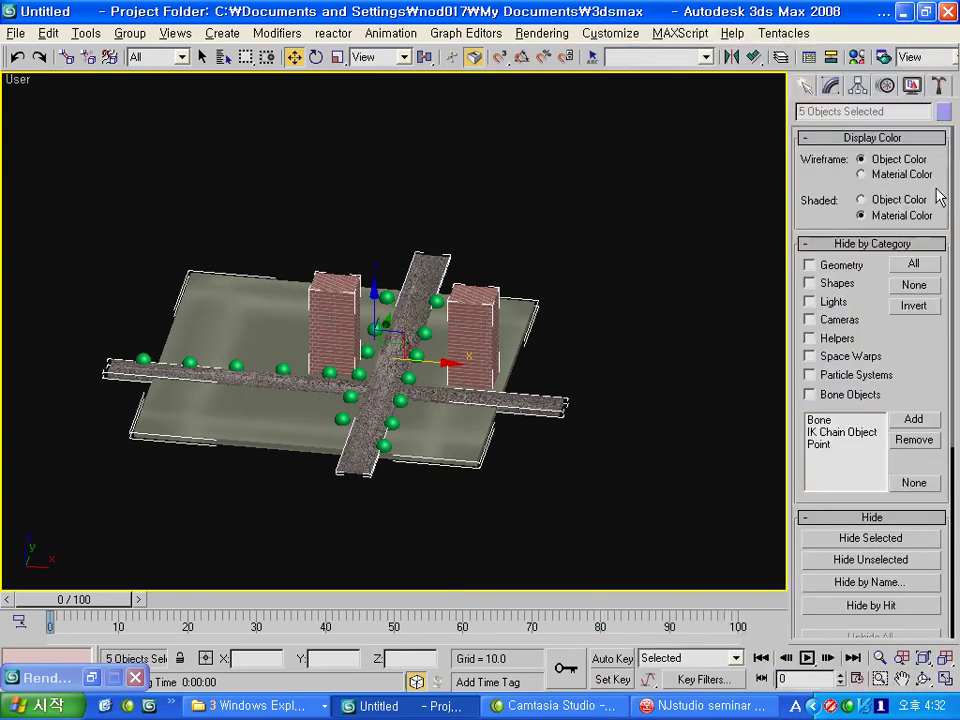
{"action": "left_click", "coordinate": [888, 540]}
{"action": "left_click_drag", "start_coordinate": [647, 490], "coordinate": [43, 225]}
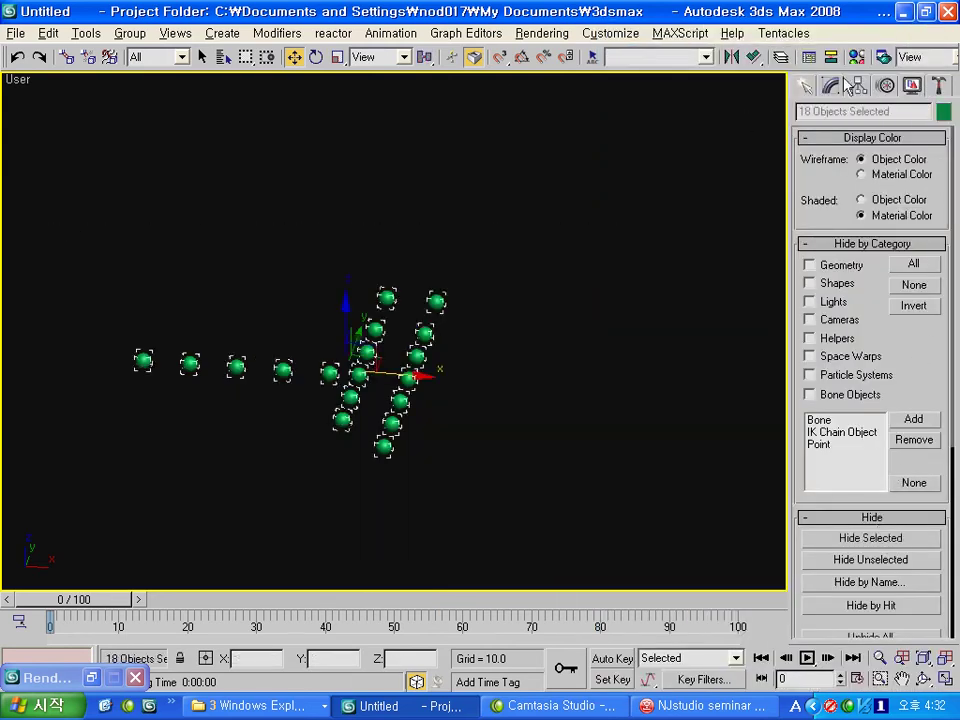
Open the Material Editor on slot 4 and add a Bitmap diffuse map.
{"action": "key", "text": "m"}
{"action": "left_click", "coordinate": [772, 93]}
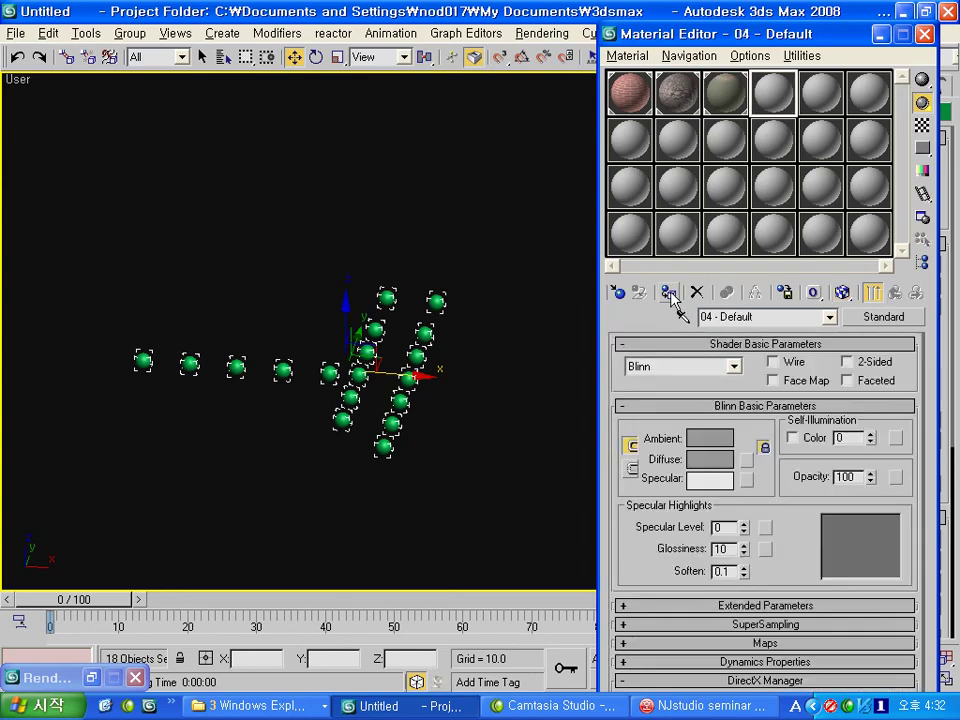
{"action": "left_click", "coordinate": [716, 460]}
{"action": "left_click", "coordinate": [686, 280]}
{"action": "left_click", "coordinate": [746, 463]}
{"action": "double_click", "coordinate": [591, 168]}
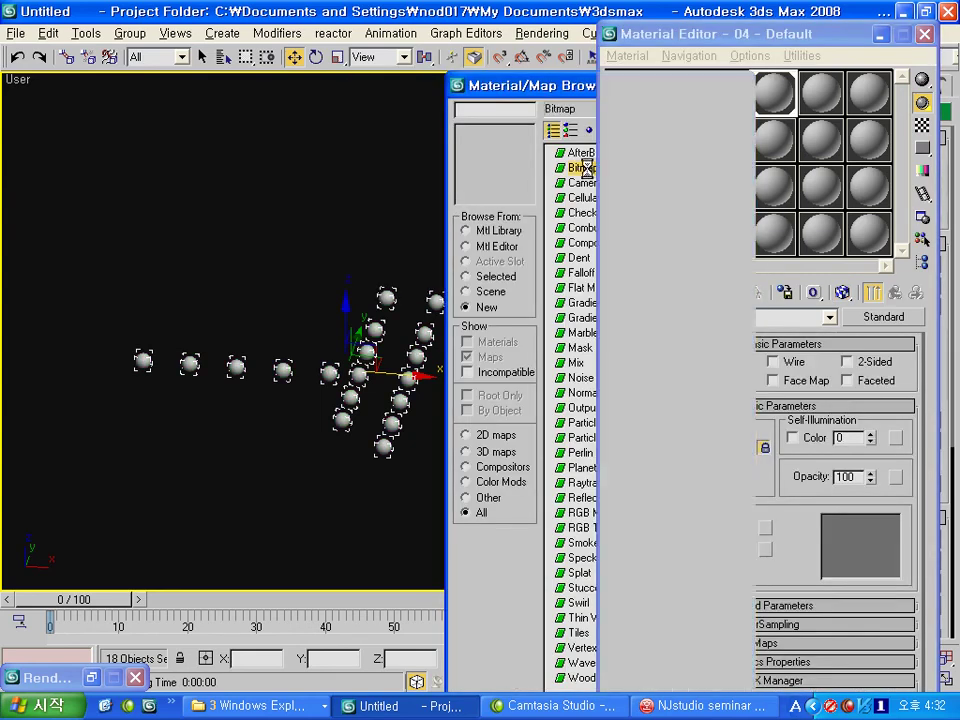
Load 47TOP.jpg from the 2005 June seminar image folder and show it on the spheres.
{"action": "double_click", "coordinate": [786, 150]}
{"action": "left_click", "coordinate": [786, 150]}
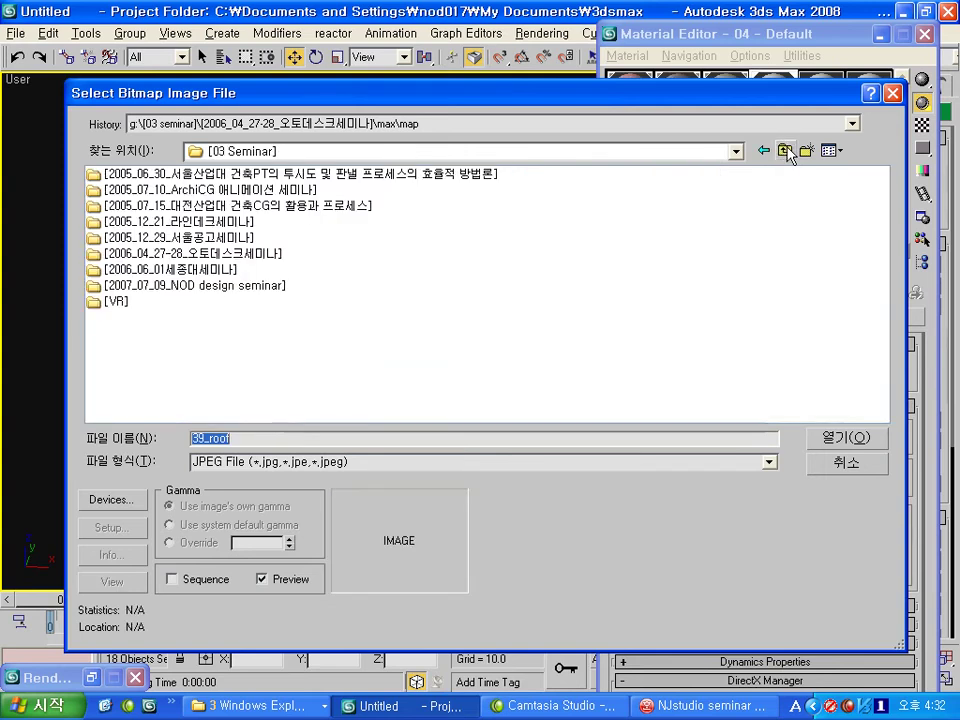
{"action": "double_click", "coordinate": [358, 172]}
{"action": "double_click", "coordinate": [119, 190]}
{"action": "left_click", "coordinate": [120, 206]}
{"action": "left_click", "coordinate": [846, 437]}
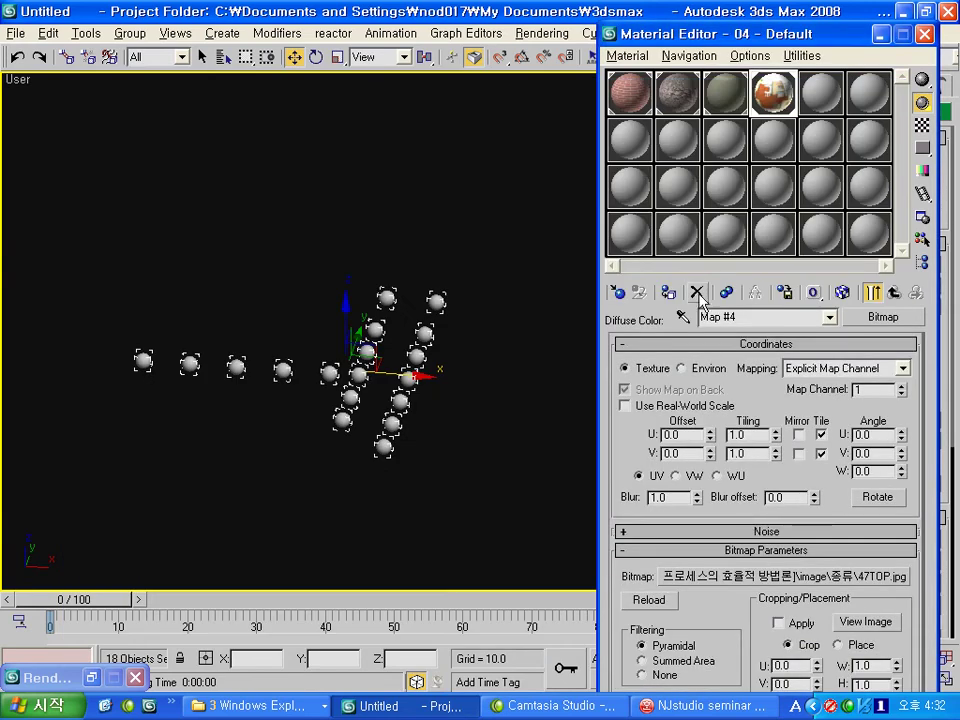
{"action": "left_click", "coordinate": [843, 292]}
Close the Material Editor and unhide all objects with Unhide All.
{"action": "scroll", "coordinate": [420, 347], "scroll_direction": "up", "scroll_amount": 2}
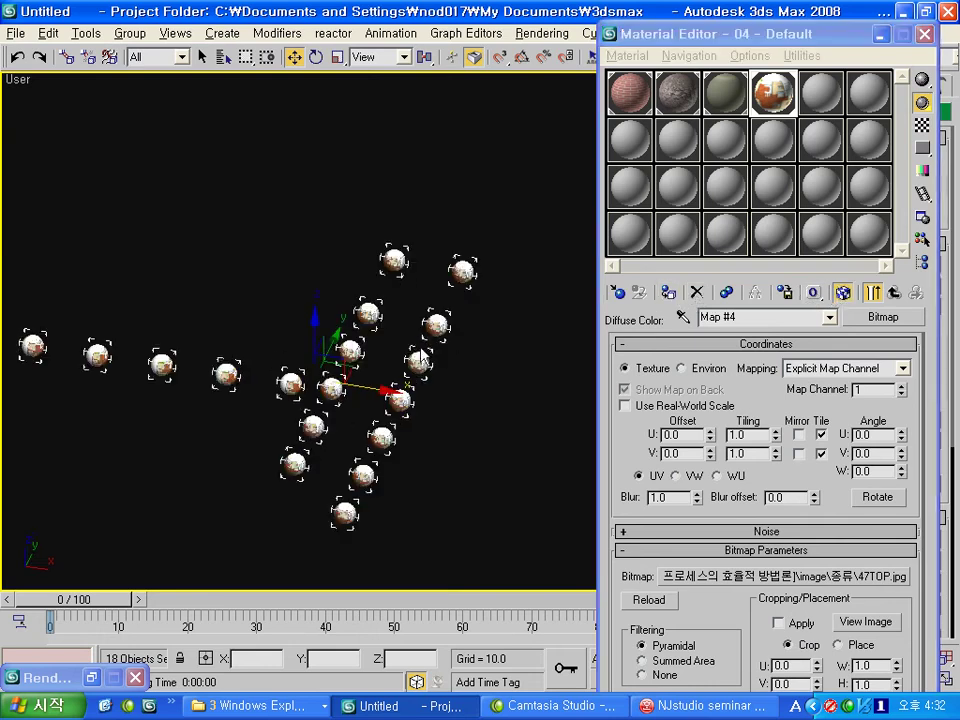
{"action": "left_click", "coordinate": [924, 33]}
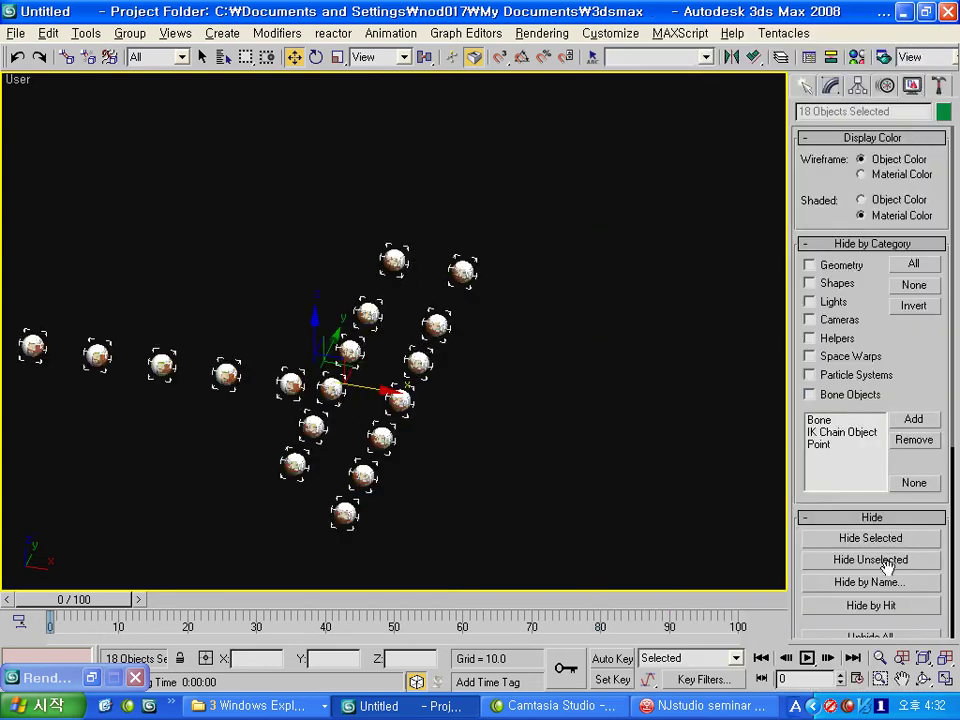
{"action": "scroll", "coordinate": [913, 470], "scroll_direction": "down", "scroll_amount": 3}
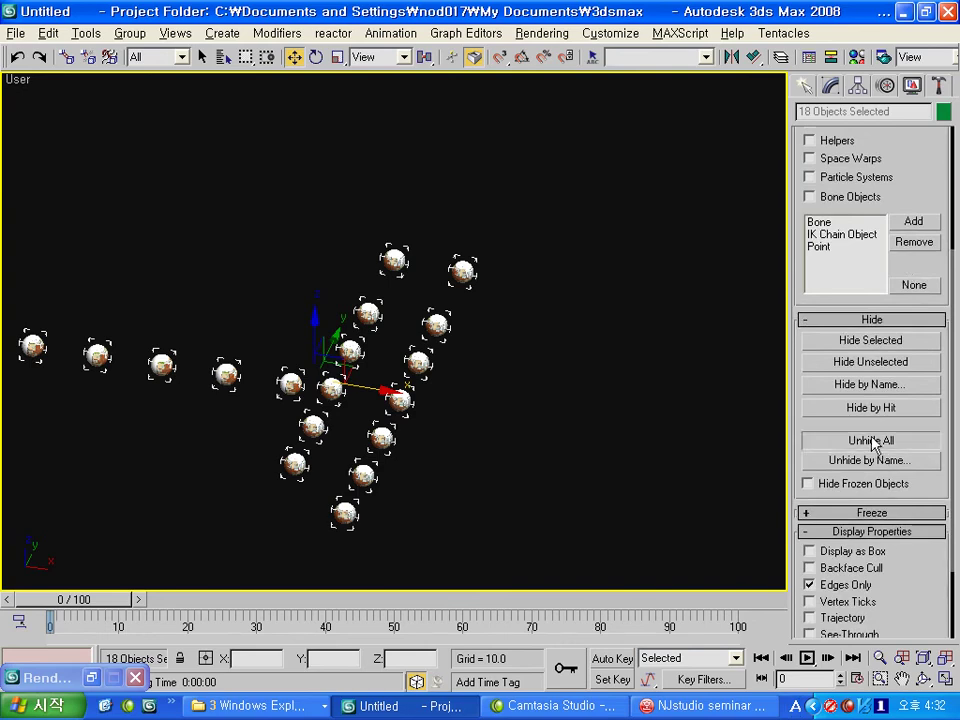
{"action": "left_click", "coordinate": [860, 439]}
{"action": "middle_click_drag", "start_coordinate": [375, 400], "coordinate": [484, 396]}
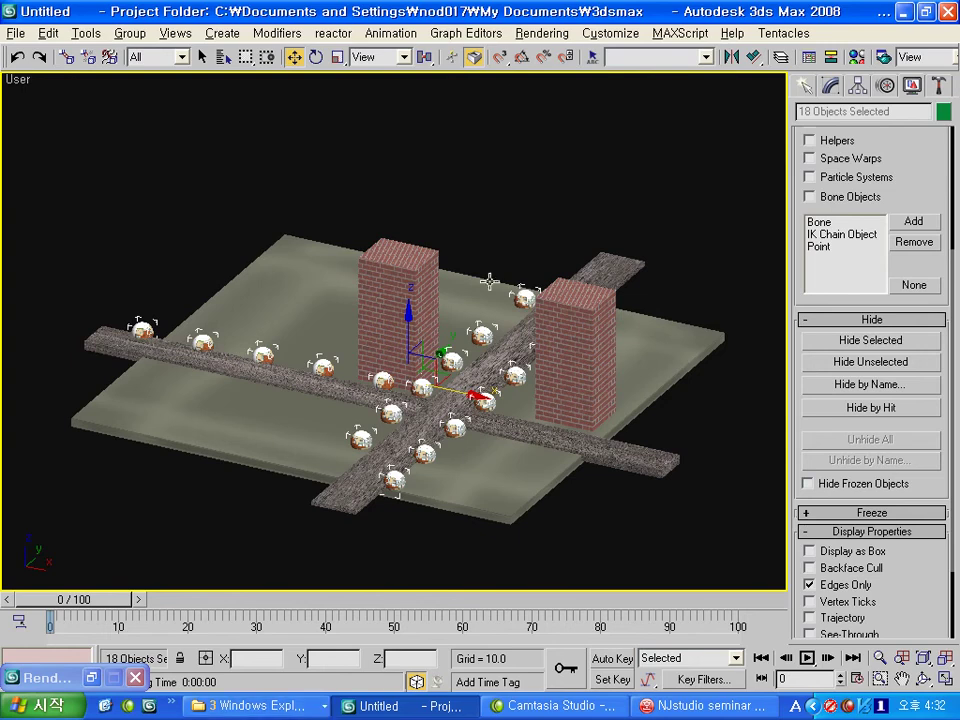
{"action": "key", "text": "super+e"}
Create a 비둘기 folder on the C: drive with a max folder inside it.
{"action": "double_click", "coordinate": [305, 306]}
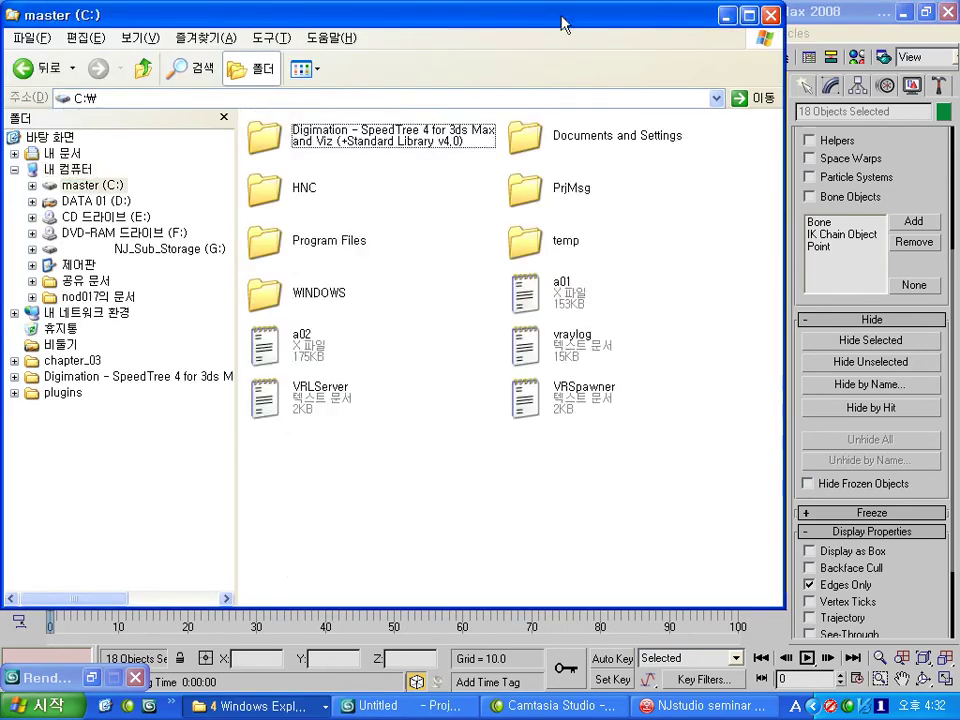
{"action": "left_click_drag", "start_coordinate": [561, 21], "coordinate": [686, 47]}
{"action": "right_click", "coordinate": [592, 553]}
{"action": "left_click", "coordinate": [610, 527]}
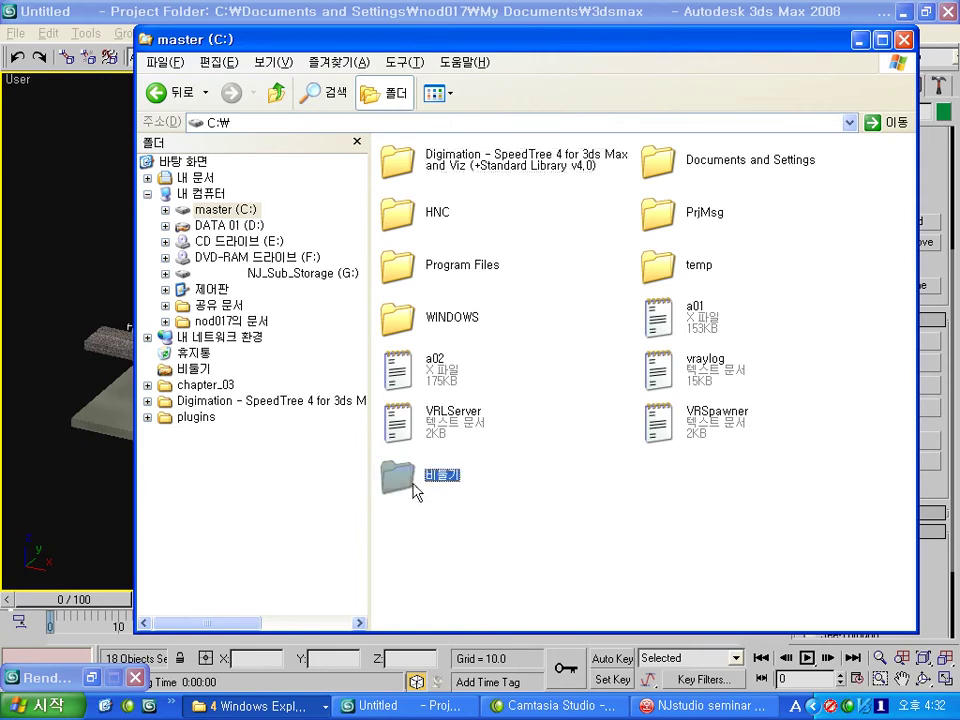
{"action": "double_click", "coordinate": [415, 485]}
{"action": "right_click", "coordinate": [443, 318]}
{"action": "left_click", "coordinate": [476, 326]}
{"action": "type", "text": "max"}
{"action": "key", "text": "Return"}
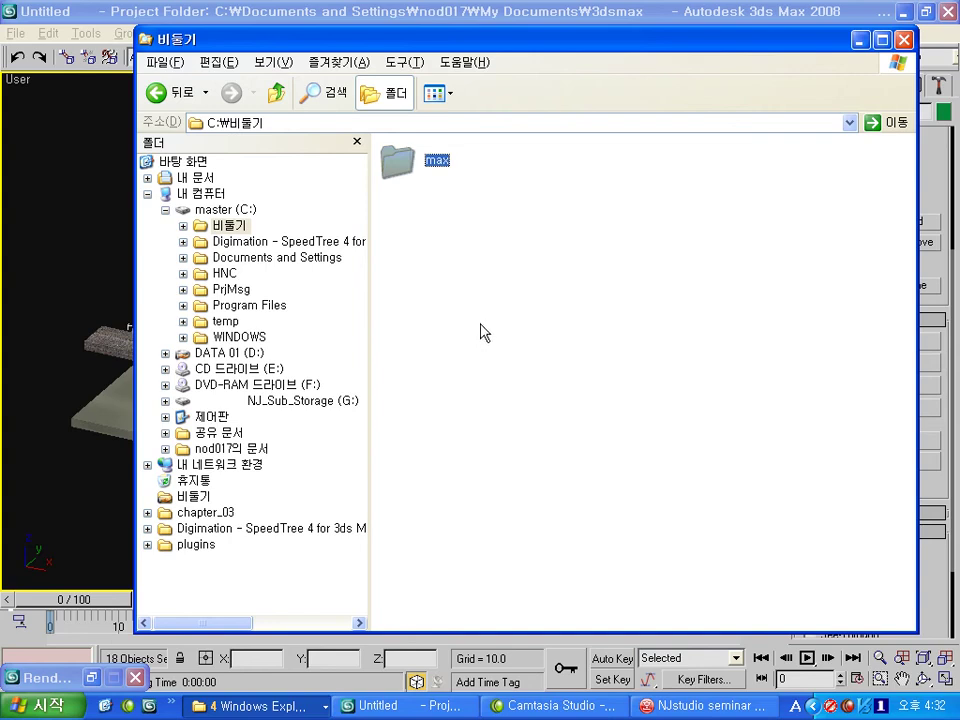
Add two more new folders inside 비둘기, named map and cad.
{"action": "right_click", "coordinate": [480, 330]}
{"action": "left_click", "coordinate": [488, 332]}
{"action": "type", "text": "a"}
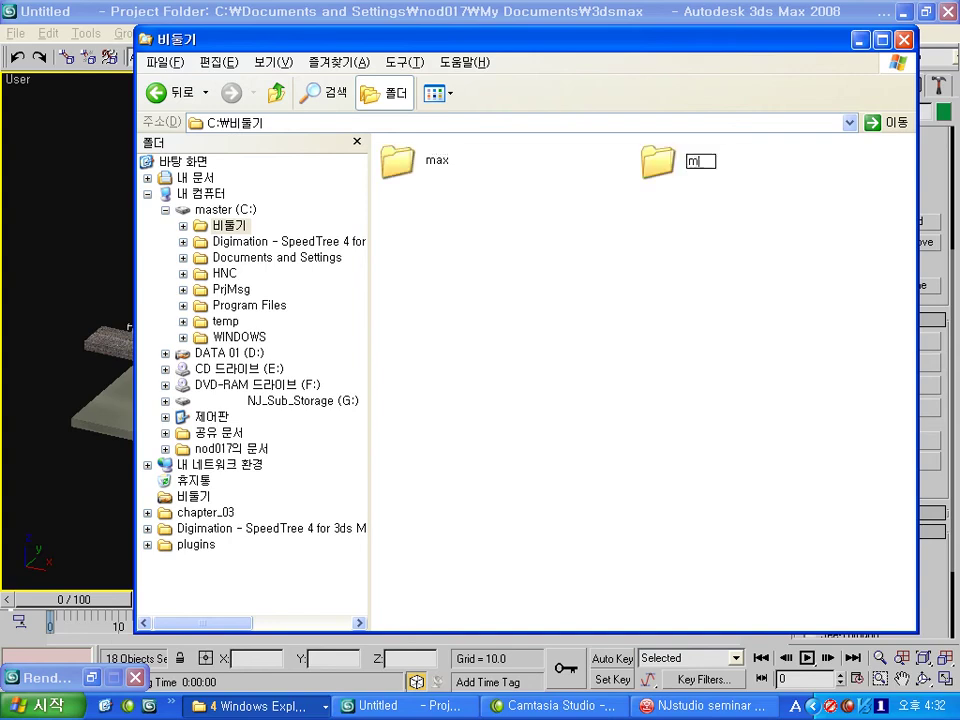
{"action": "type", "text": "ap"}
{"action": "key", "text": "Return"}
{"action": "right_click", "coordinate": [470, 340]}
{"action": "type", "text": "wf"}
{"action": "type", "text": "c"}
{"action": "key", "text": "Return"}
{"action": "left_click", "coordinate": [602, 237]}
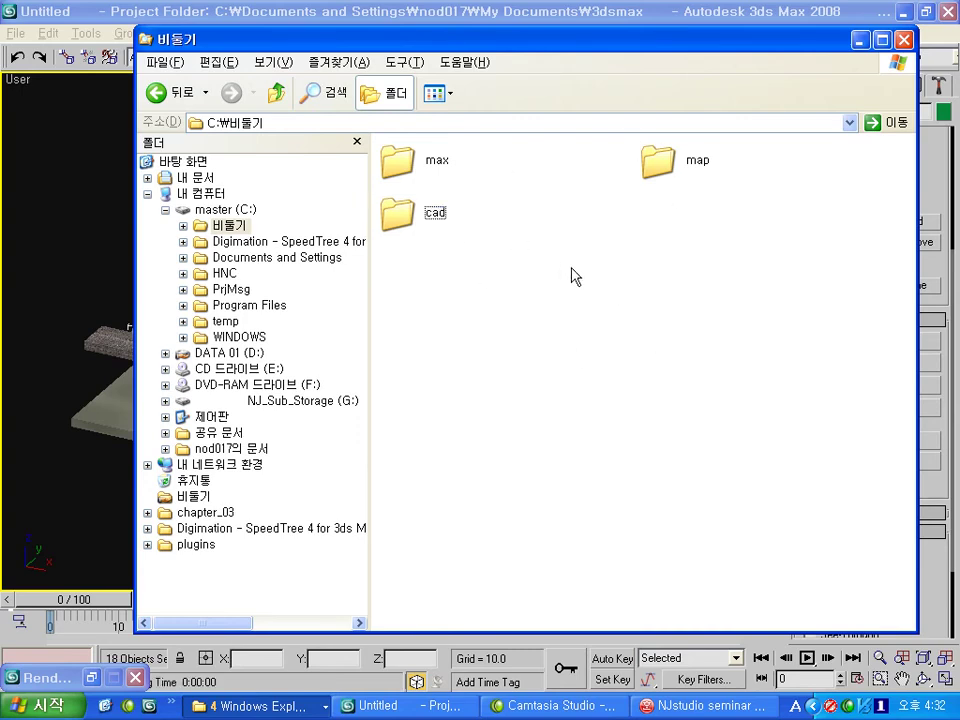
Move the map folder into max, open it, and minimize Explorer.
{"action": "left_click_drag", "start_coordinate": [695, 60], "coordinate": [695, 121]}
{"action": "left_click", "coordinate": [672, 226]}
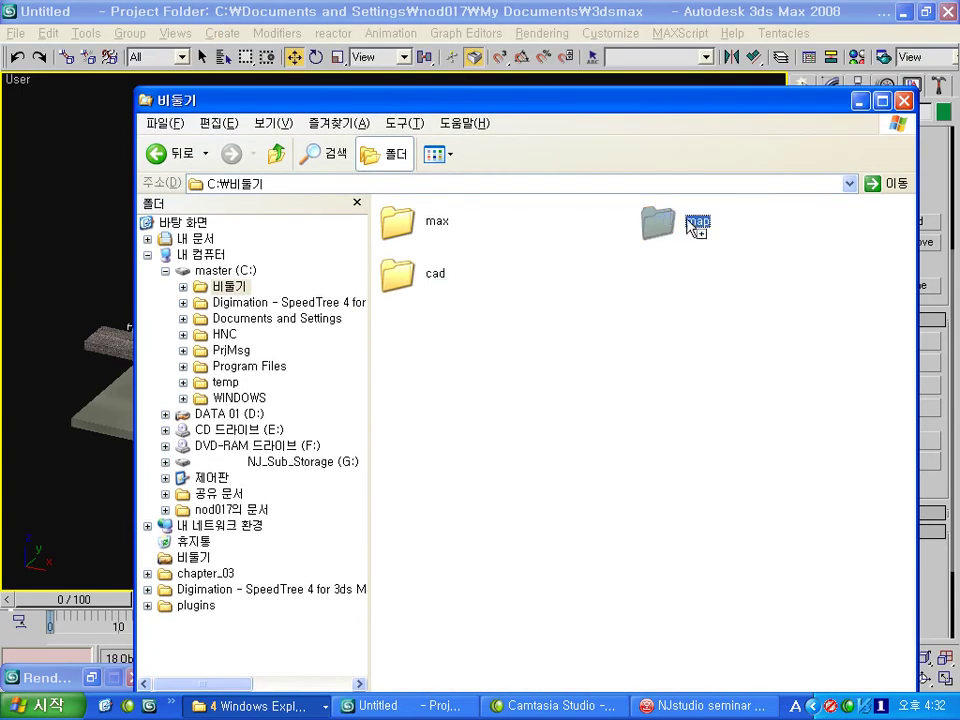
{"action": "left_click_drag", "start_coordinate": [672, 226], "coordinate": [435, 240]}
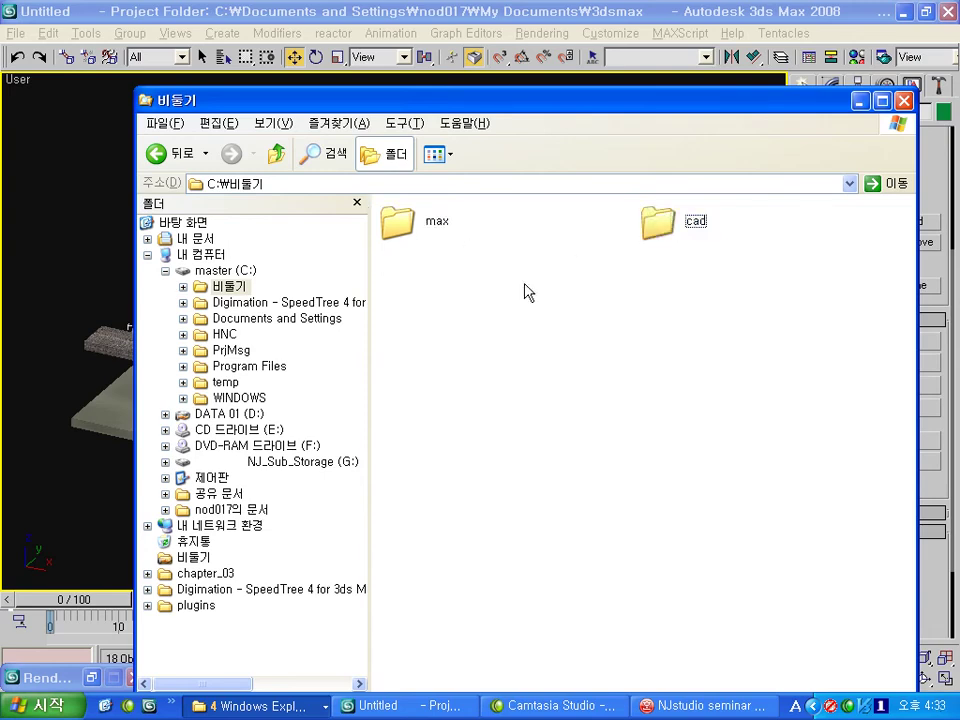
{"action": "double_click", "coordinate": [420, 231]}
{"action": "left_click_drag", "start_coordinate": [809, 104], "coordinate": [767, 121]}
{"action": "double_click", "coordinate": [375, 247]}
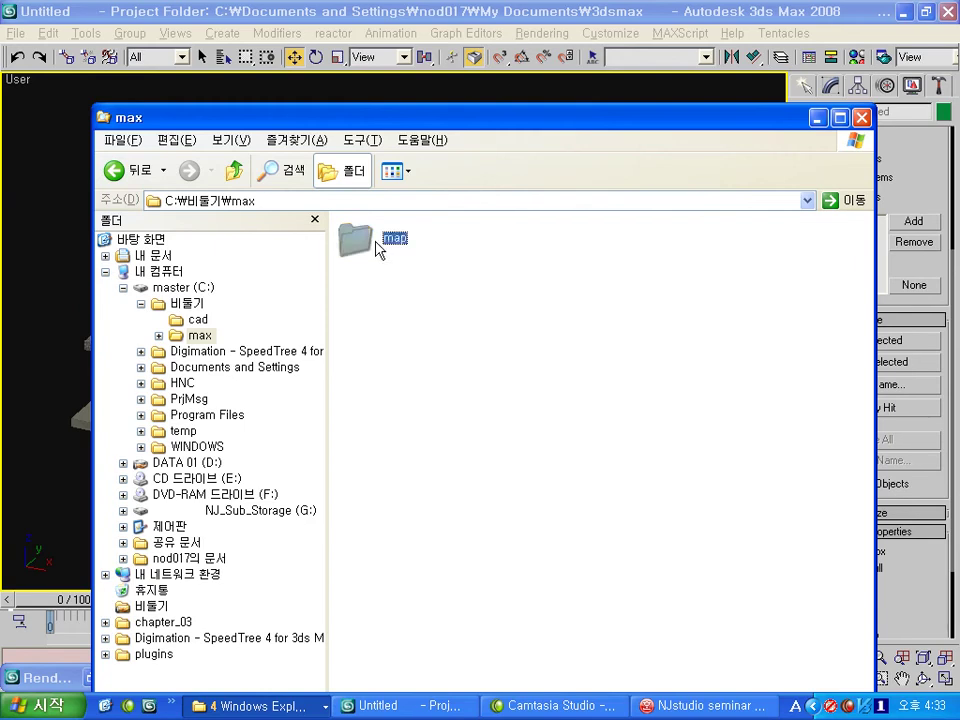
{"action": "left_click_drag", "start_coordinate": [786, 126], "coordinate": [767, 100]}
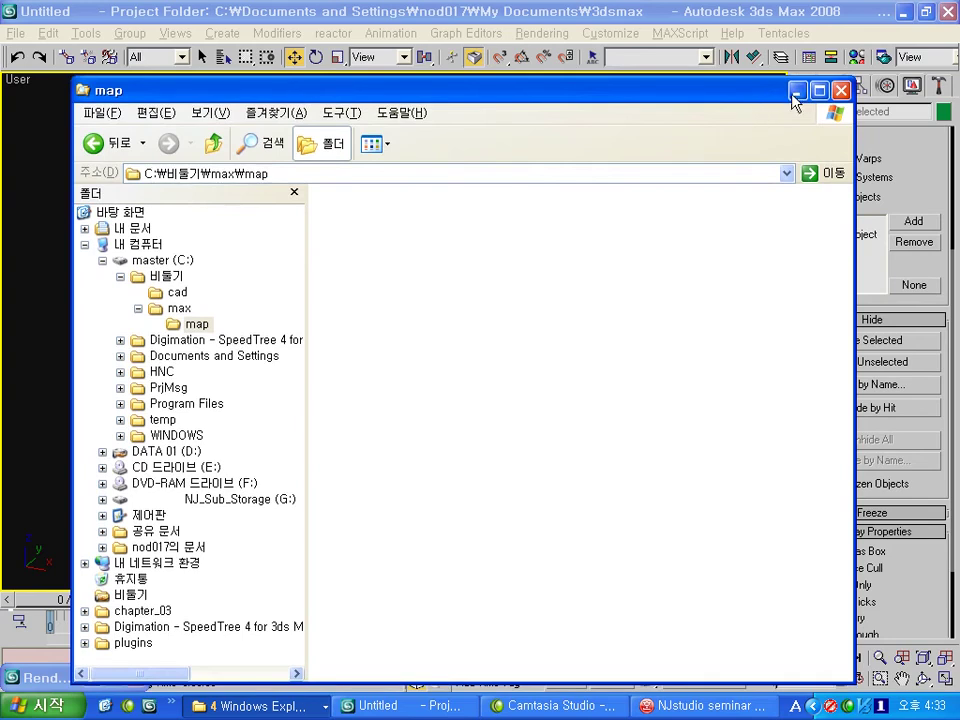
{"action": "left_click", "coordinate": [795, 91]}
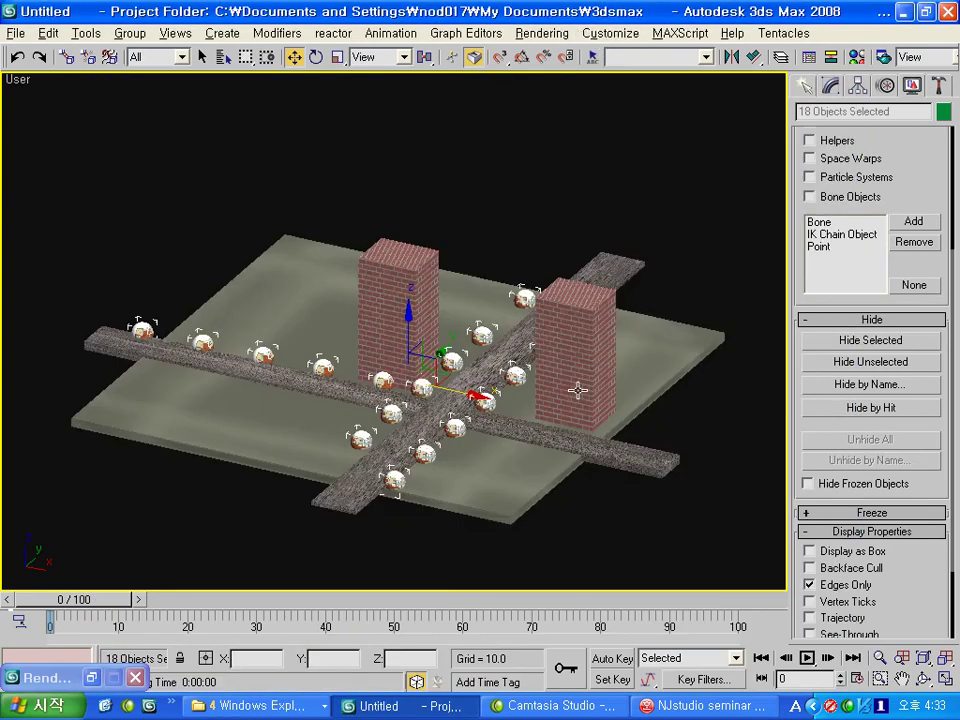
Orbit the urban block, then load Bitmap/Photometric Paths from the Utilities panel's More list.
{"action": "middle_click_drag", "start_coordinate": [570, 425], "coordinate": [647, 434], "text": "alt"}
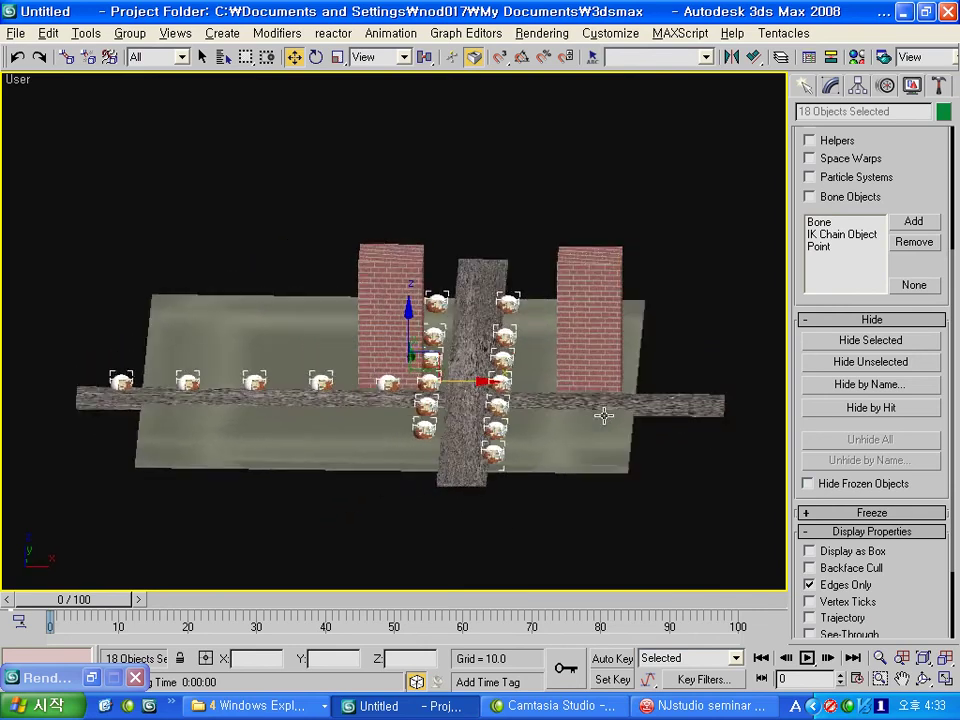
{"action": "mouse_move", "coordinate": [553, 390]}
{"action": "middle_mouse_down", "text": "alt"}
{"action": "mouse_move", "coordinate": [583, 422]}
{"action": "mouse_move", "coordinate": [453, 349]}
{"action": "middle_mouse_up", "text": "alt"}
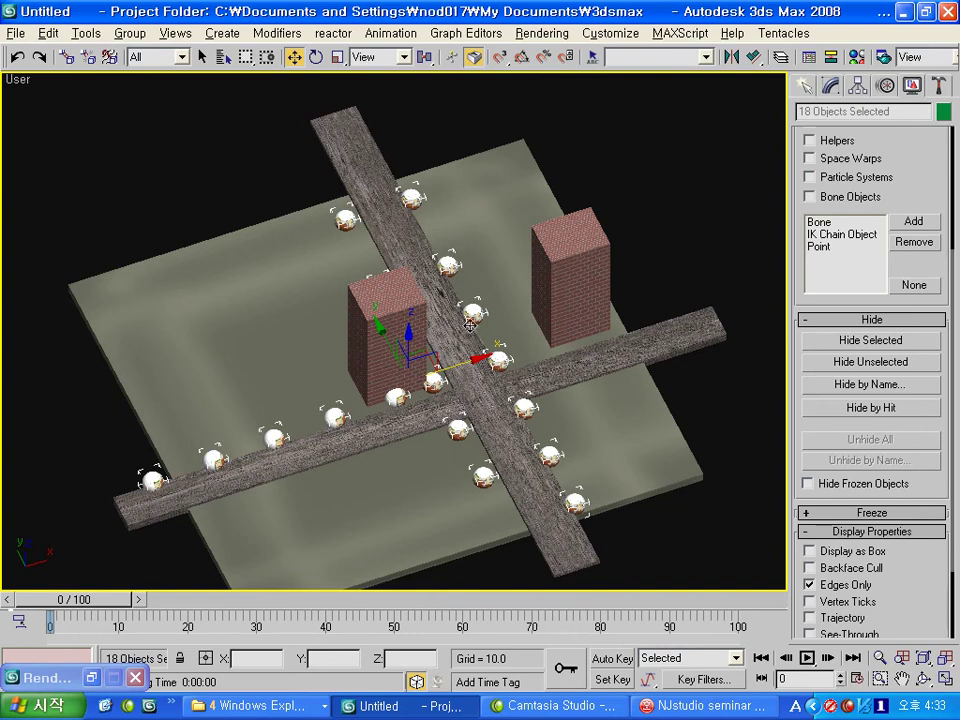
{"action": "left_click_drag", "start_coordinate": [919, 180], "coordinate": [912, 397]}
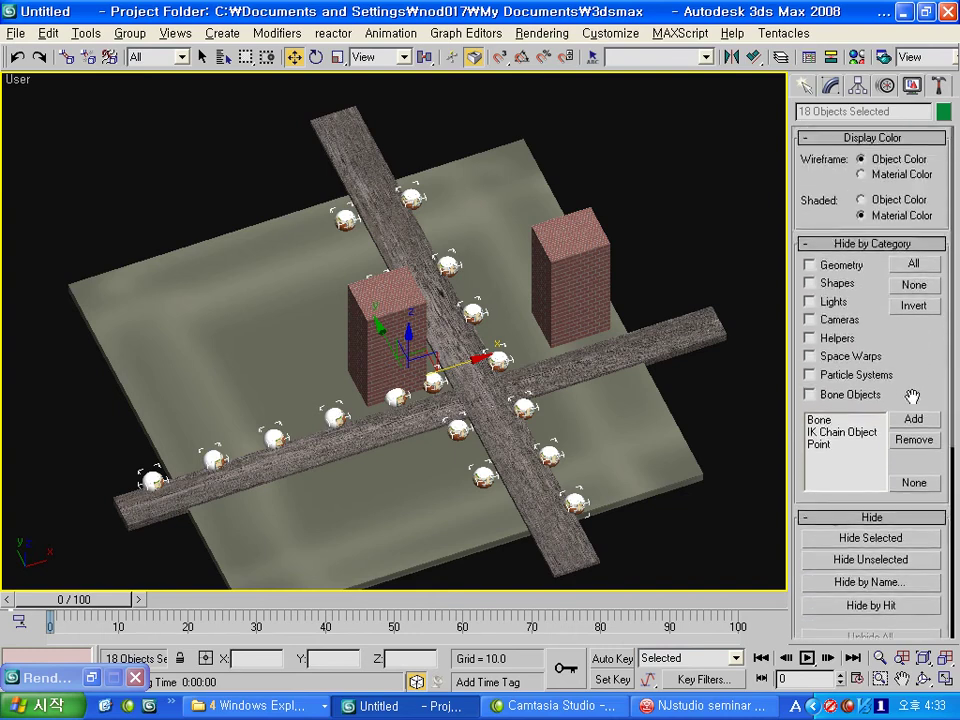
{"action": "left_click", "coordinate": [938, 85]}
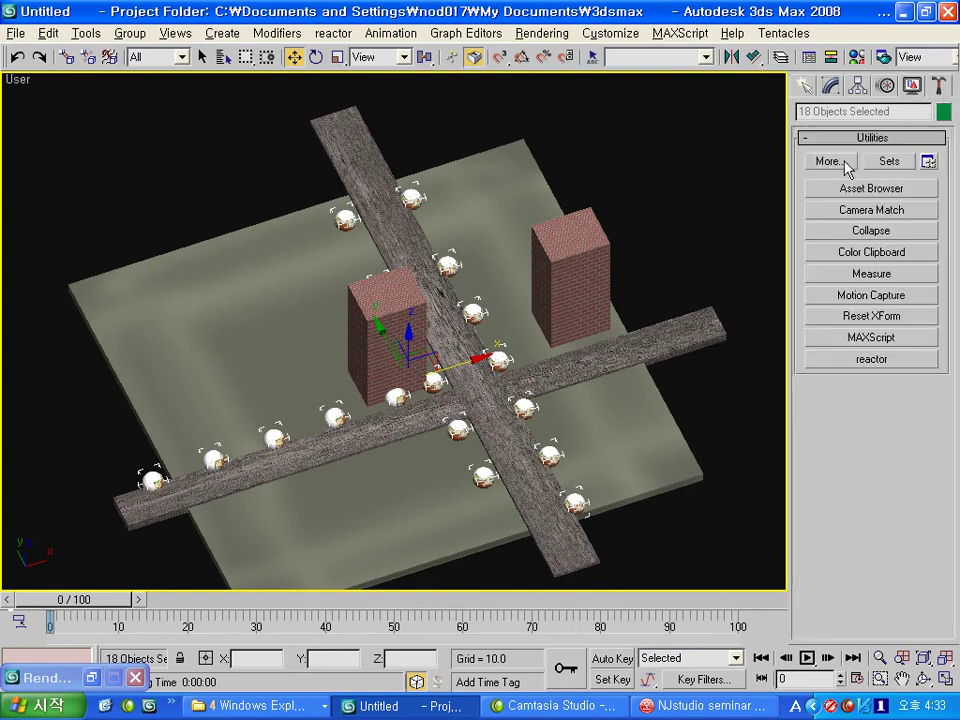
{"action": "left_click", "coordinate": [828, 161]}
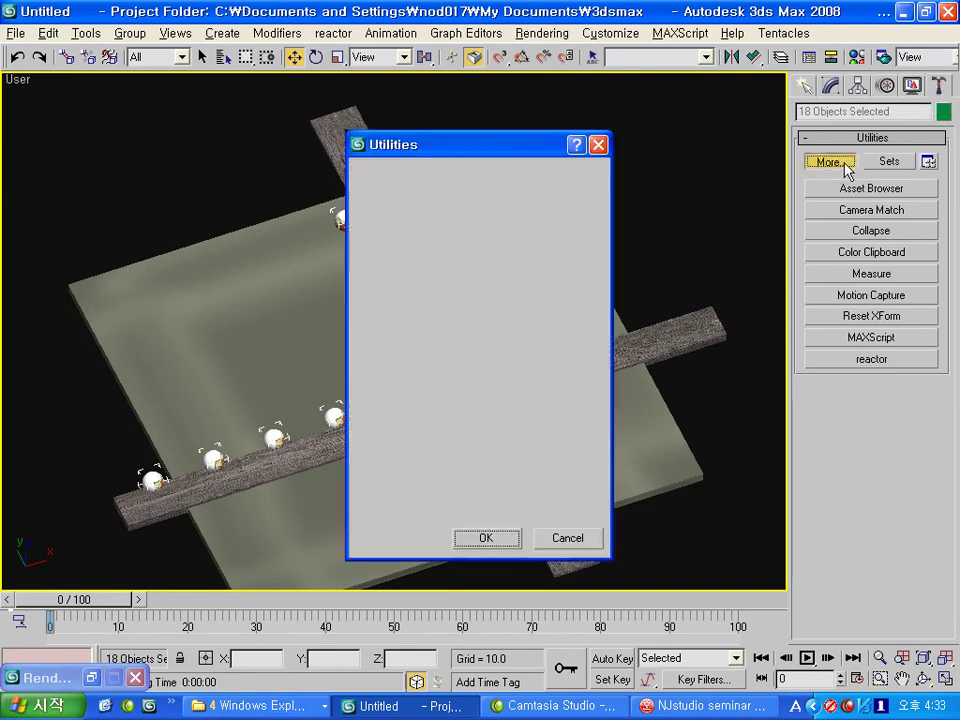
{"action": "double_click", "coordinate": [444, 189]}
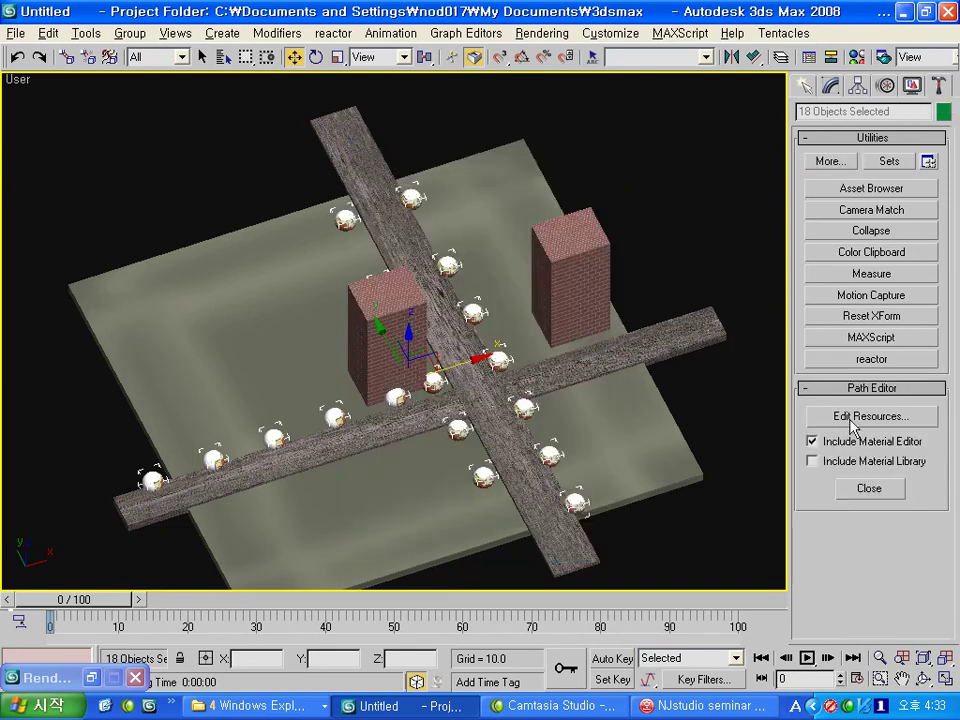
In the bitmap path editor, select all four map paths from Brkrun.JPG down through GRYDIRT1.
{"action": "left_click", "coordinate": [903, 418]}
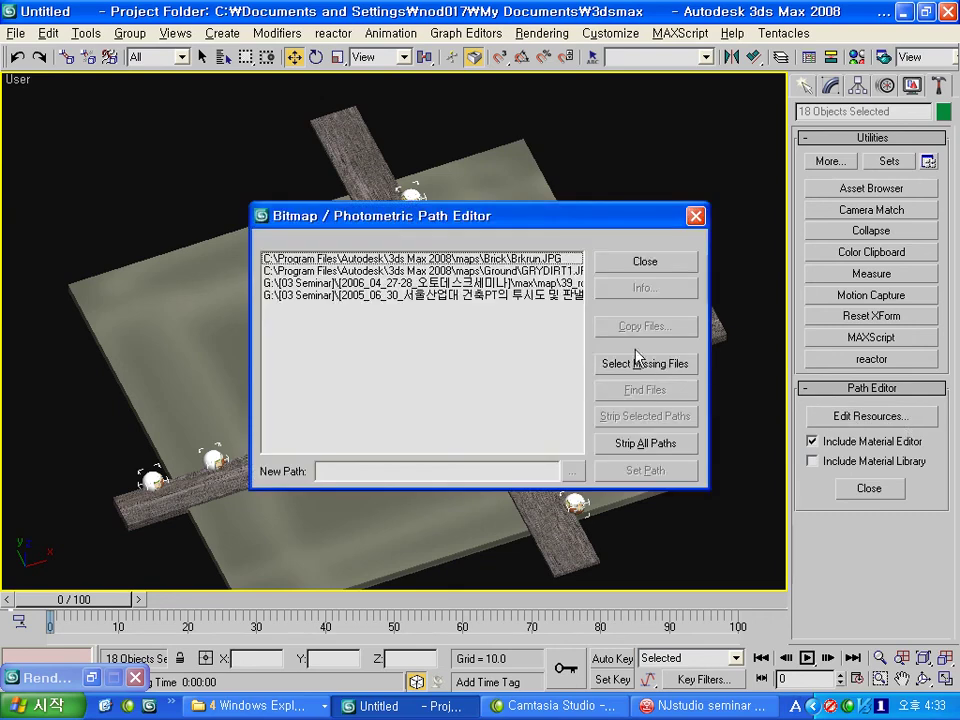
{"action": "left_click", "coordinate": [329, 259]}
{"action": "left_click", "coordinate": [329, 271]}
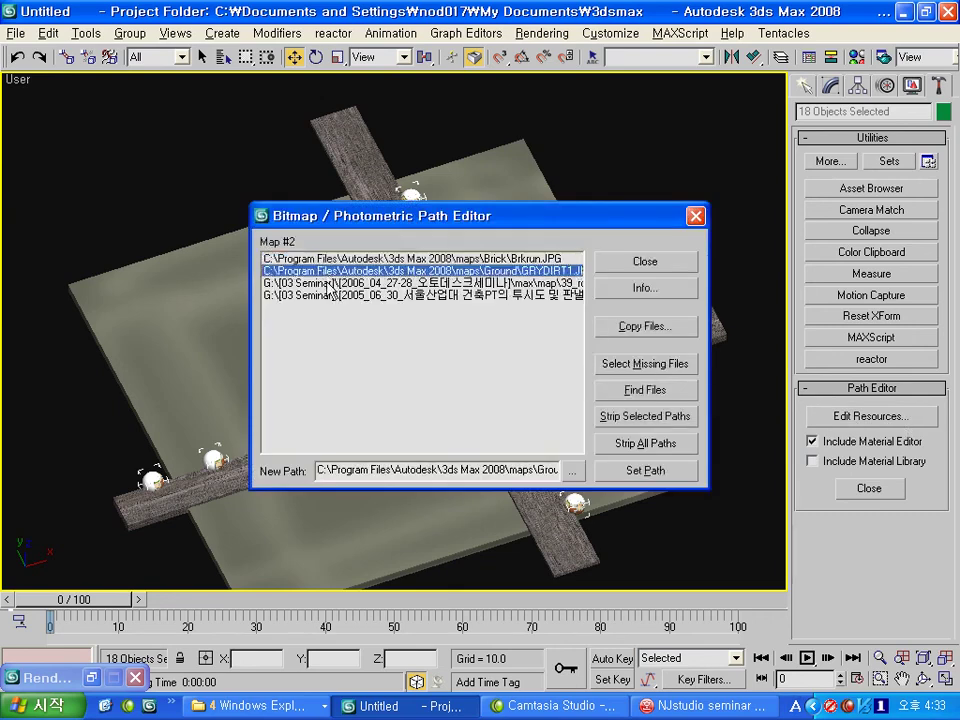
{"action": "left_click", "coordinate": [329, 283]}
{"action": "left_click", "coordinate": [327, 296]}
{"action": "left_click", "coordinate": [333, 288]}
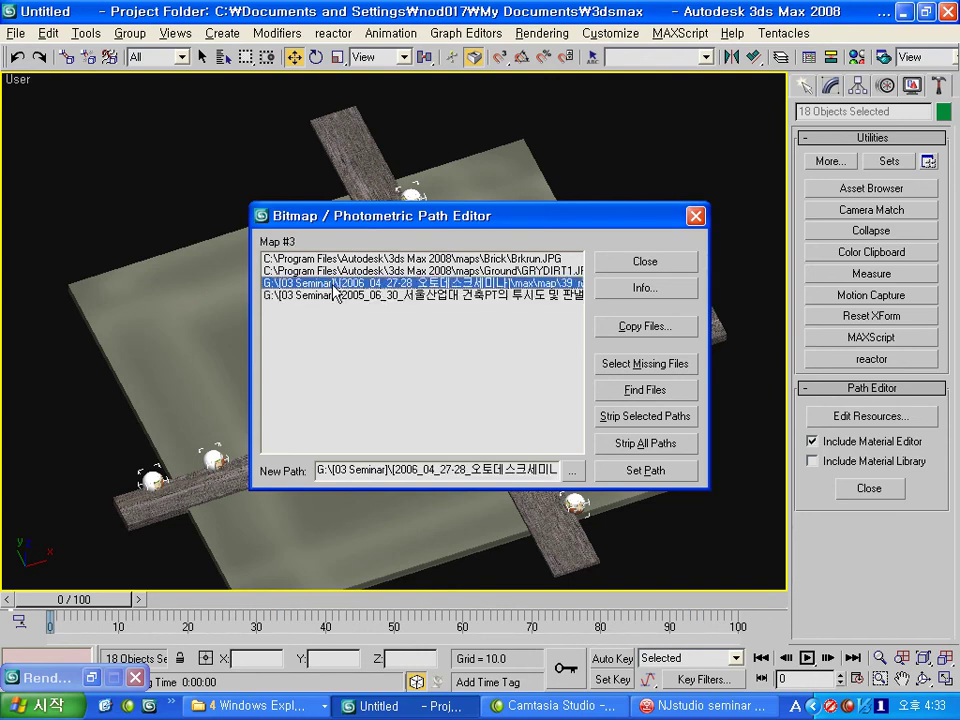
{"action": "left_click", "coordinate": [461, 272]}
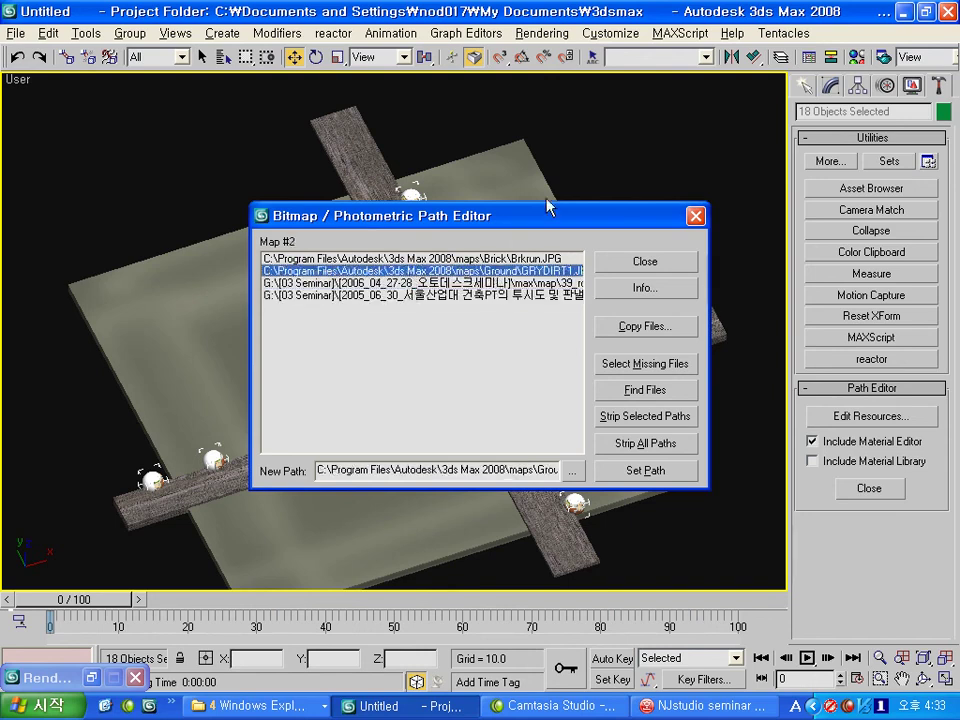
{"action": "left_click_drag", "start_coordinate": [555, 222], "coordinate": [860, 284]}
{"action": "mouse_move", "coordinate": [793, 280]}
{"action": "left_mouse_down"}
{"action": "mouse_move", "coordinate": [460, 112]}
{"action": "mouse_move", "coordinate": [371, 105]}
{"action": "left_mouse_up"}
{"action": "left_click", "coordinate": [343, 144]}
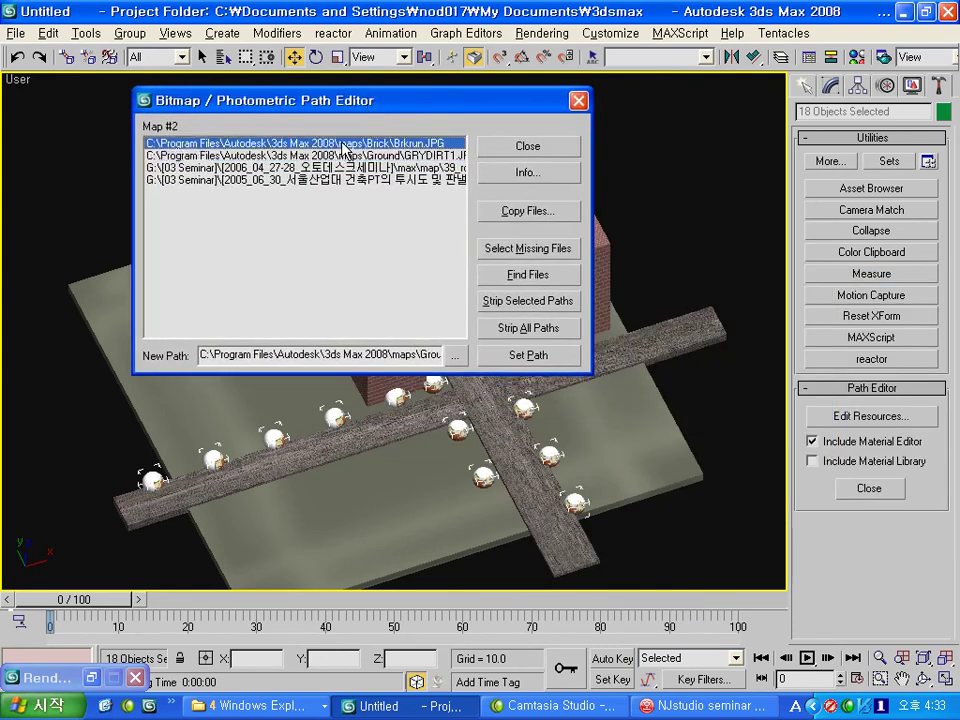
{"action": "left_click_drag", "start_coordinate": [340, 155], "coordinate": [322, 192]}
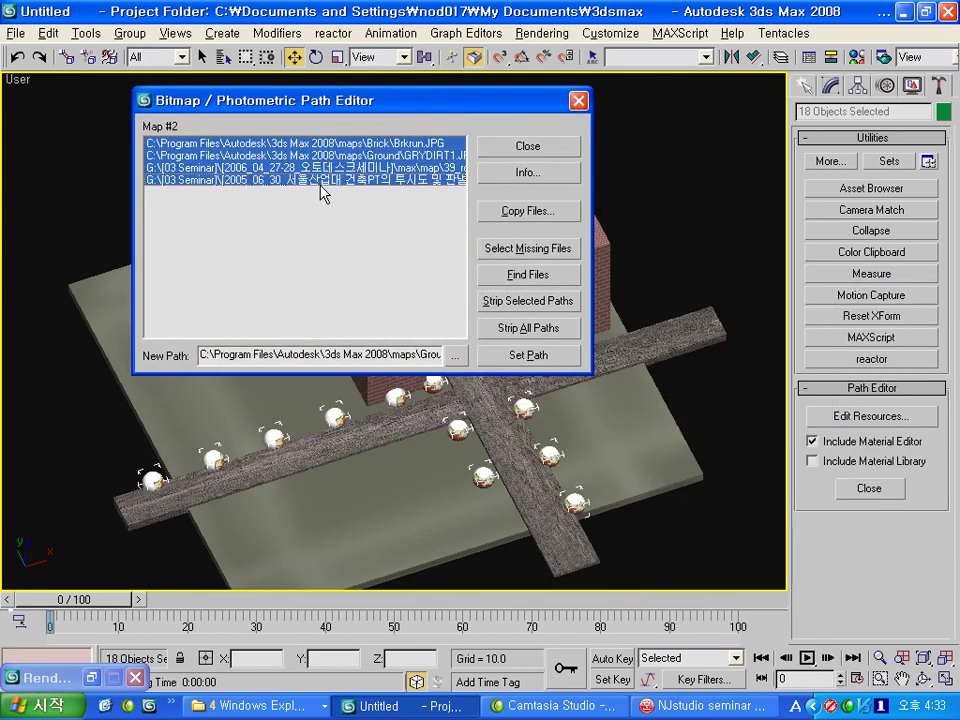
Copy the selected bitmap files into C:\비둘기\max\map and confirm the copy.
{"action": "left_click", "coordinate": [511, 212]}
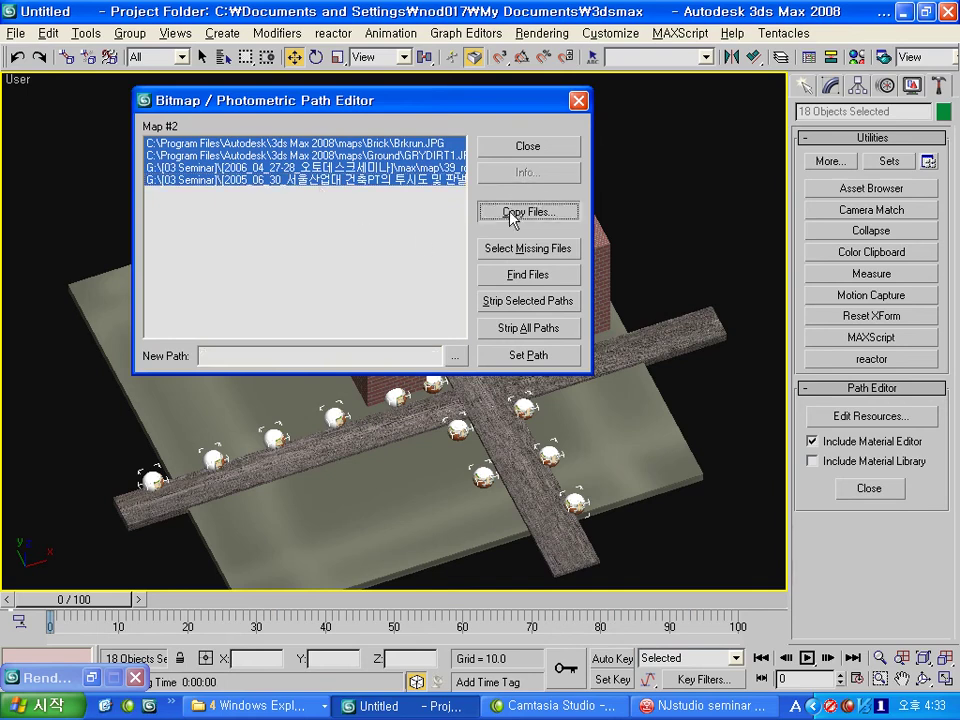
{"action": "left_click", "coordinate": [742, 120]}
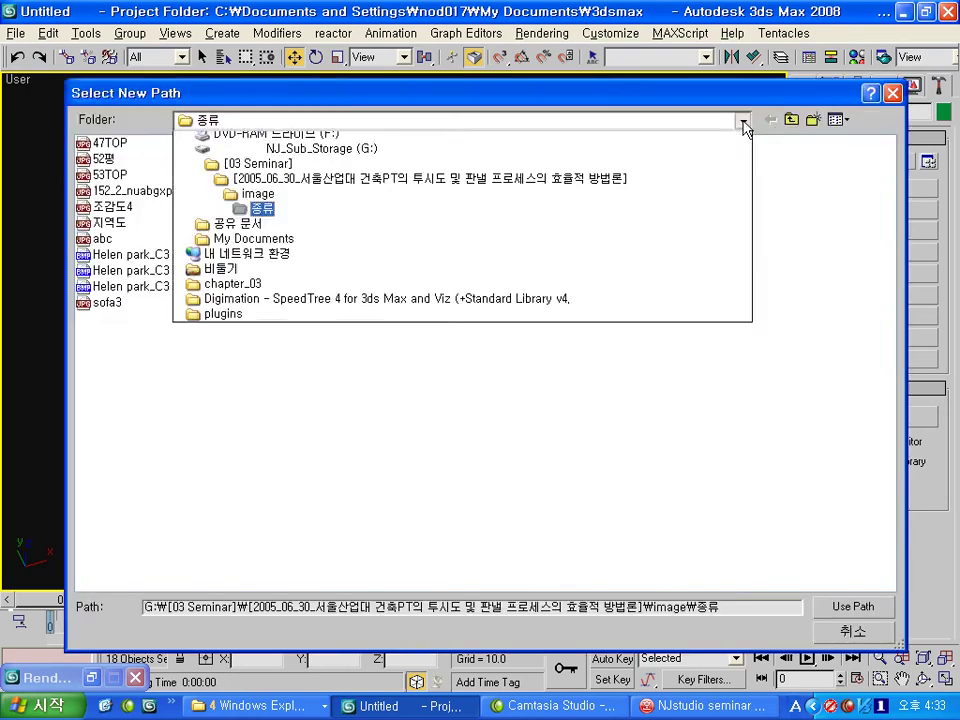
{"action": "left_click", "coordinate": [240, 246]}
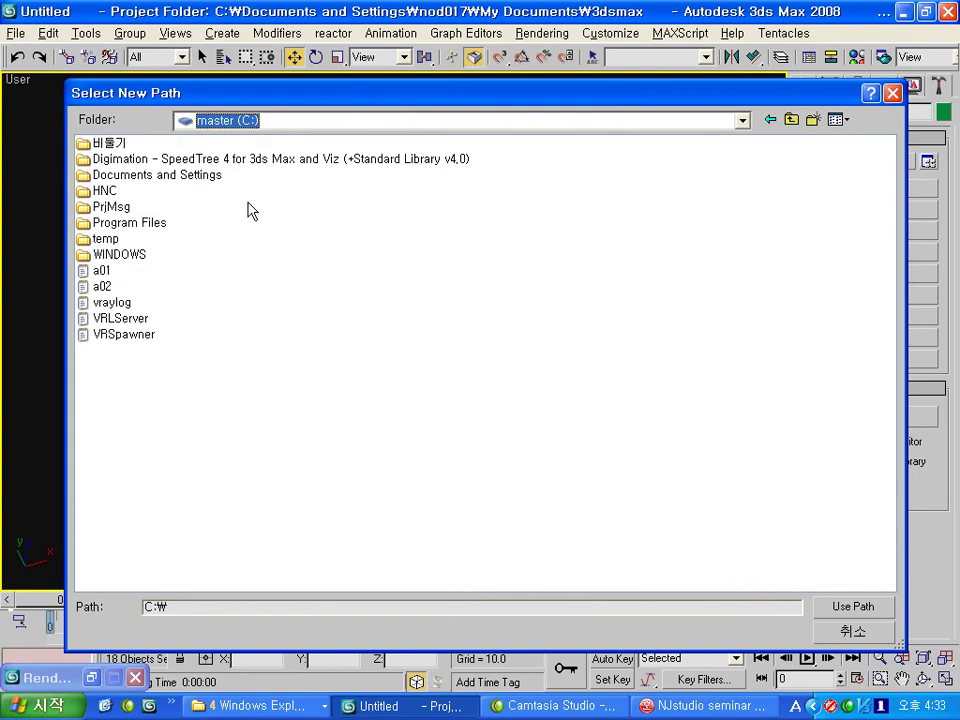
{"action": "double_click", "coordinate": [108, 143]}
{"action": "double_click", "coordinate": [104, 159]}
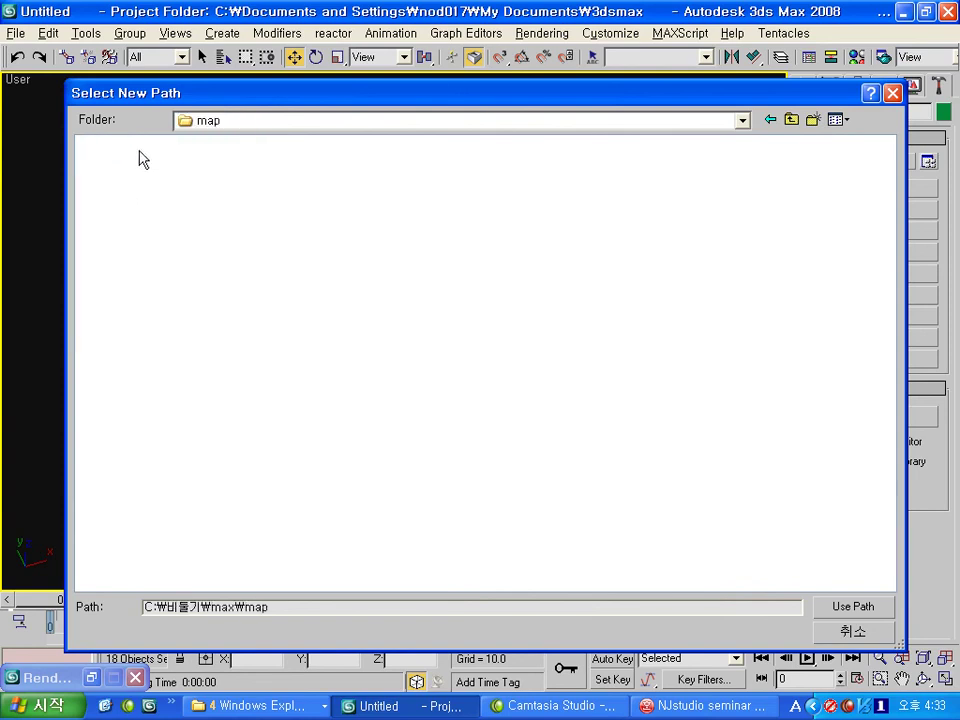
{"action": "left_click", "coordinate": [829, 613]}
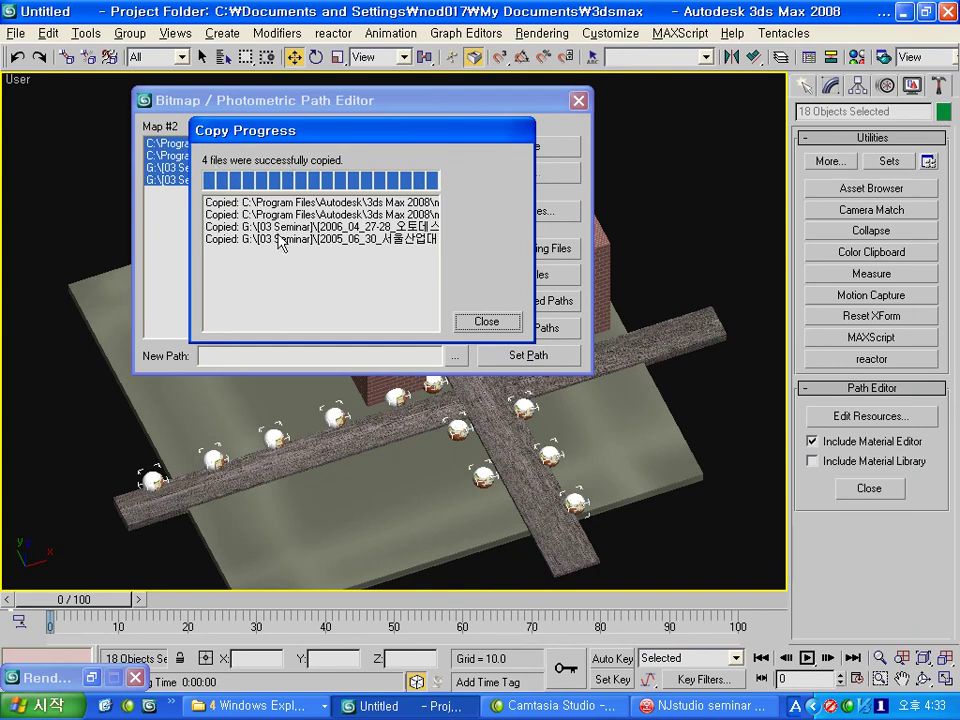
{"action": "left_click", "coordinate": [487, 321]}
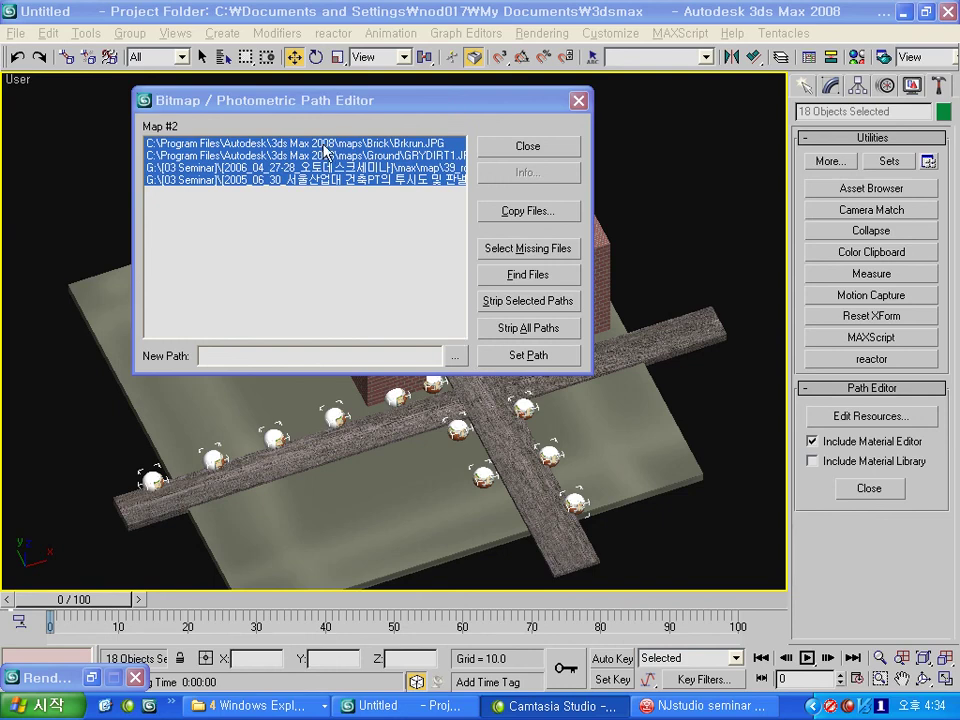
Browse to C:\비둘기\max\map as the new path and set it for all four bitmaps.
{"action": "left_click", "coordinate": [455, 356]}
{"action": "left_click", "coordinate": [791, 119]}
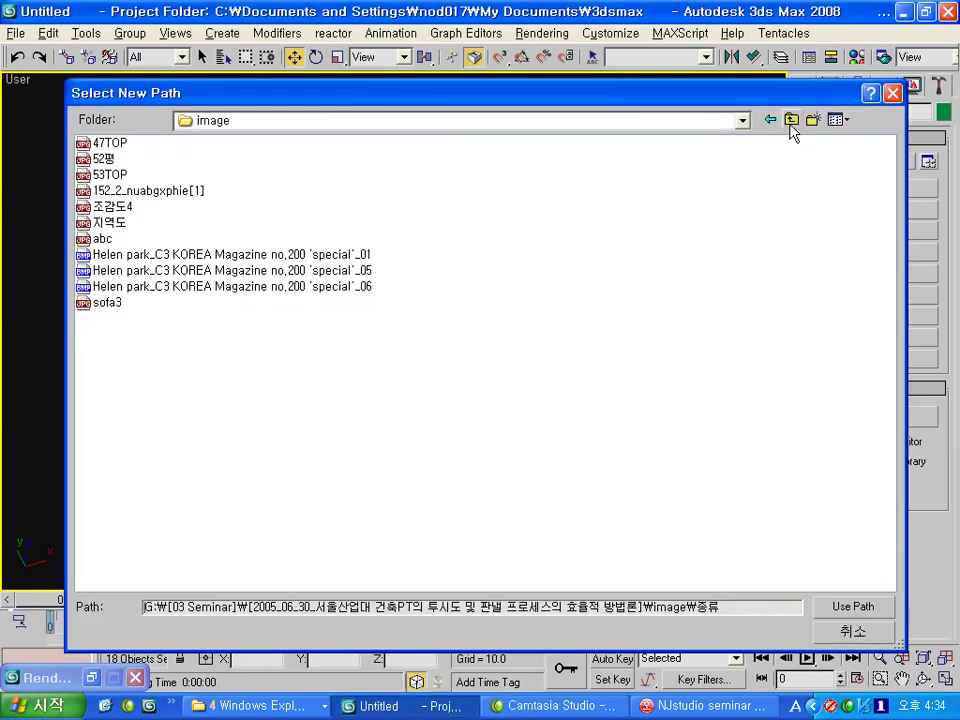
{"action": "left_click", "coordinate": [791, 119]}
{"action": "left_click", "coordinate": [791, 119]}
{"action": "left_click", "coordinate": [791, 119]}
{"action": "left_click", "coordinate": [791, 119]}
{"action": "left_click", "coordinate": [791, 119]}
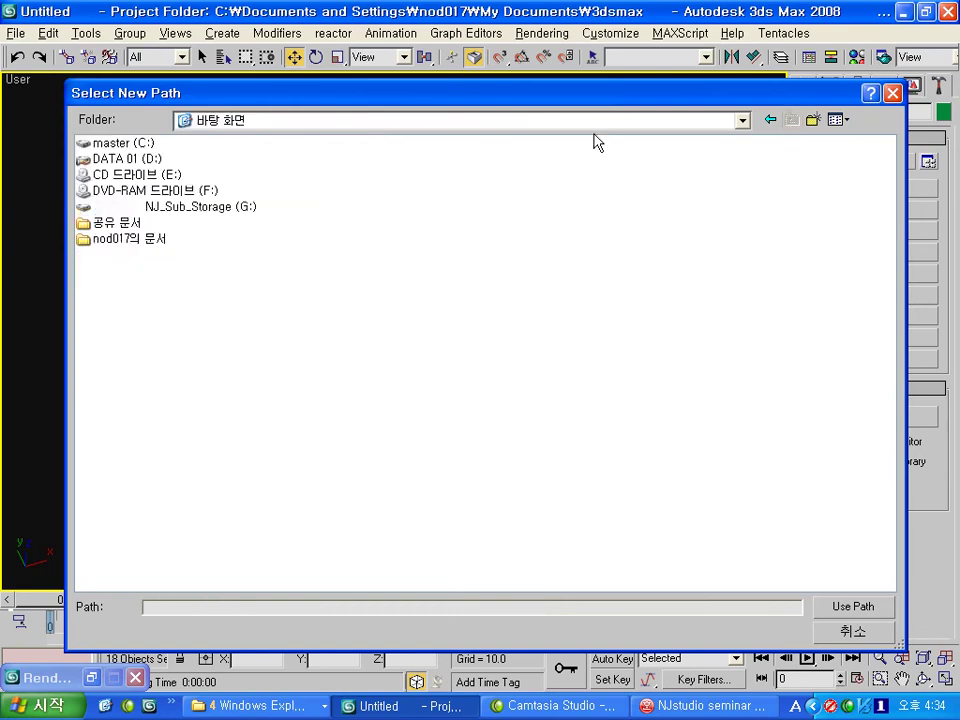
{"action": "left_click", "coordinate": [118, 160]}
{"action": "double_click", "coordinate": [118, 160]}
{"action": "double_click", "coordinate": [110, 144]}
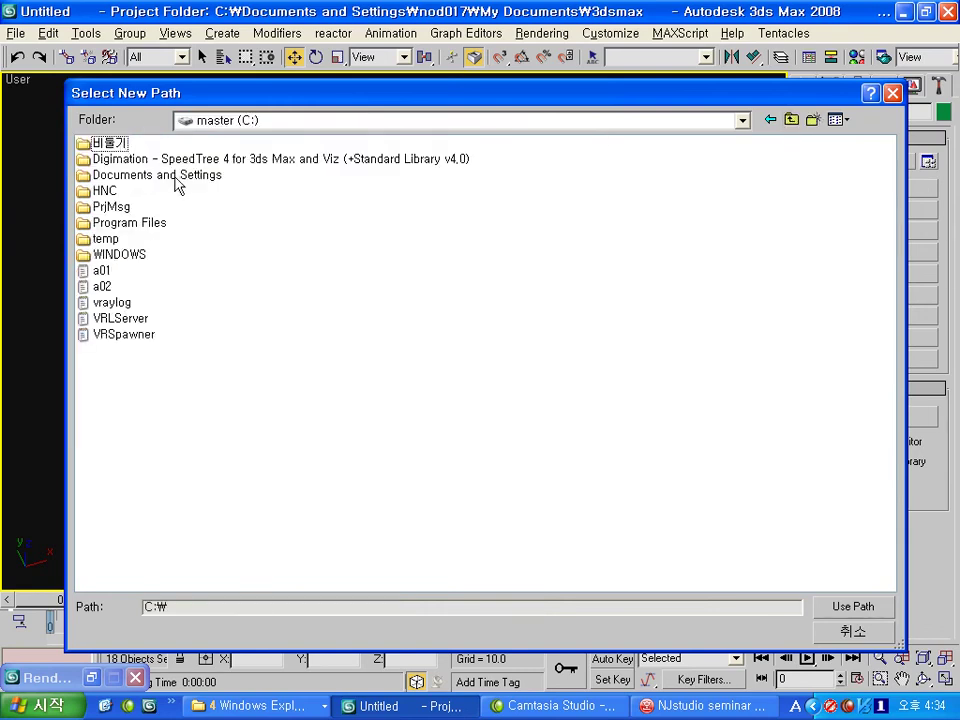
{"action": "double_click", "coordinate": [110, 144]}
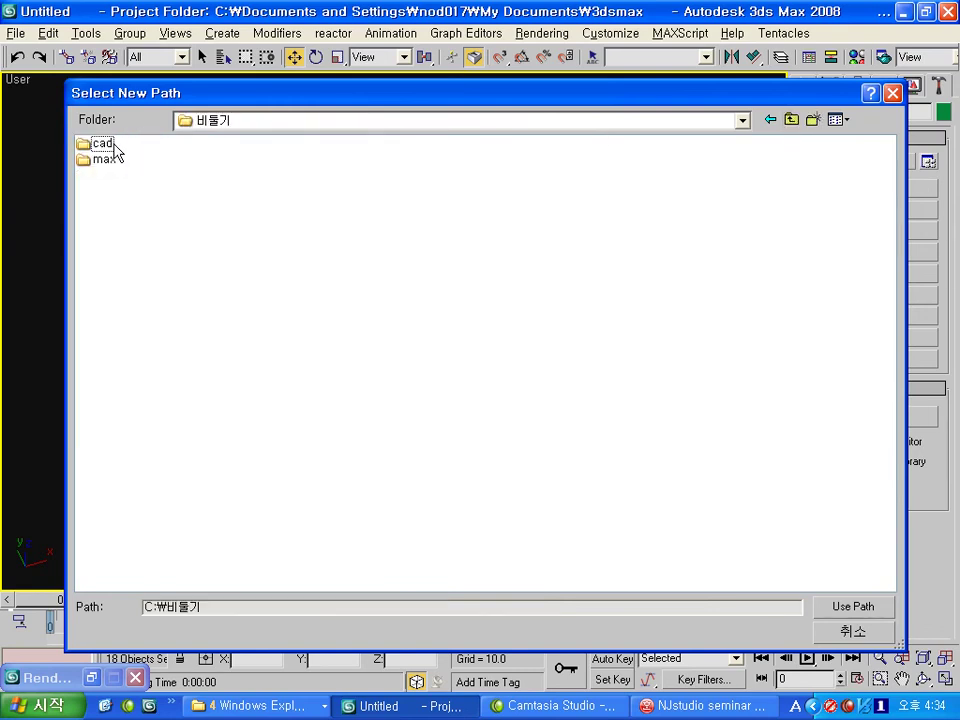
{"action": "double_click", "coordinate": [101, 162]}
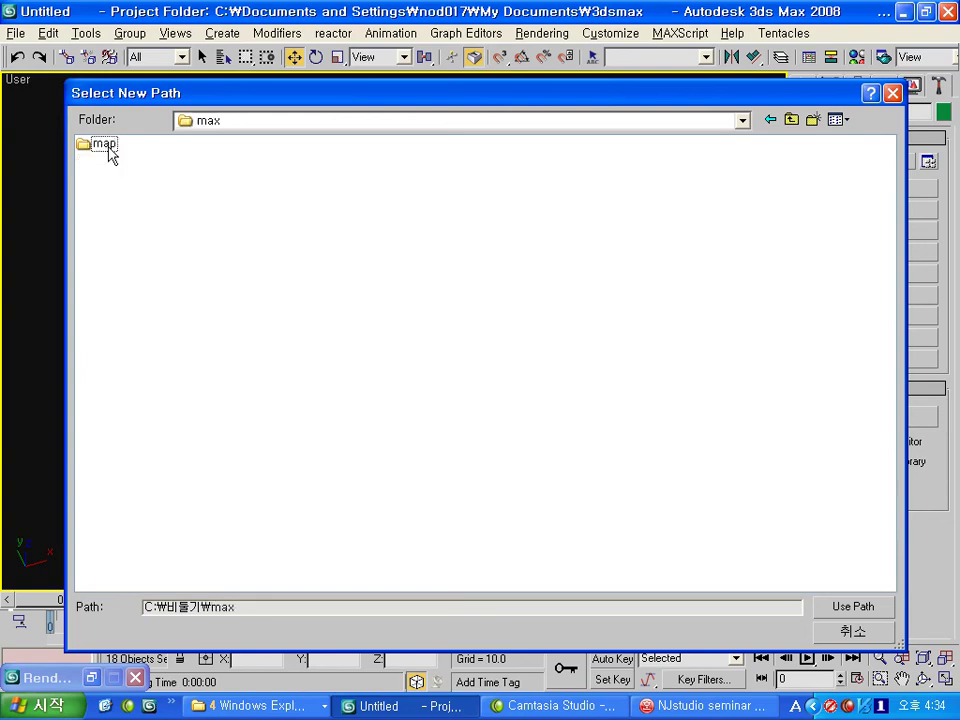
{"action": "double_click", "coordinate": [109, 147]}
{"action": "left_click", "coordinate": [853, 606]}
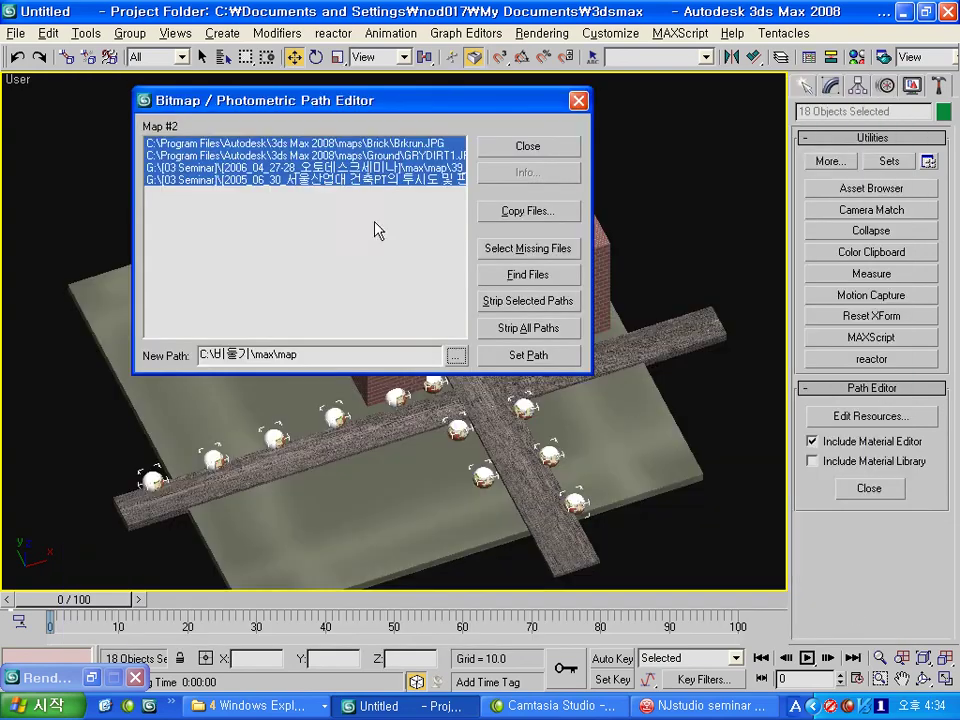
{"action": "left_click", "coordinate": [518, 358]}
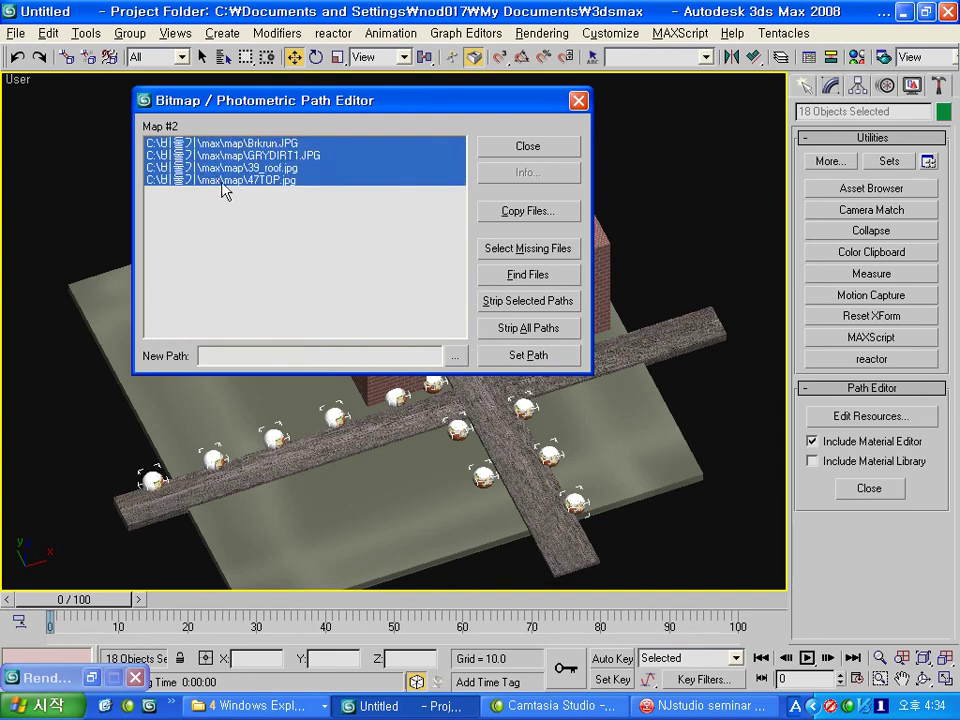
{"action": "left_click", "coordinate": [528, 146]}
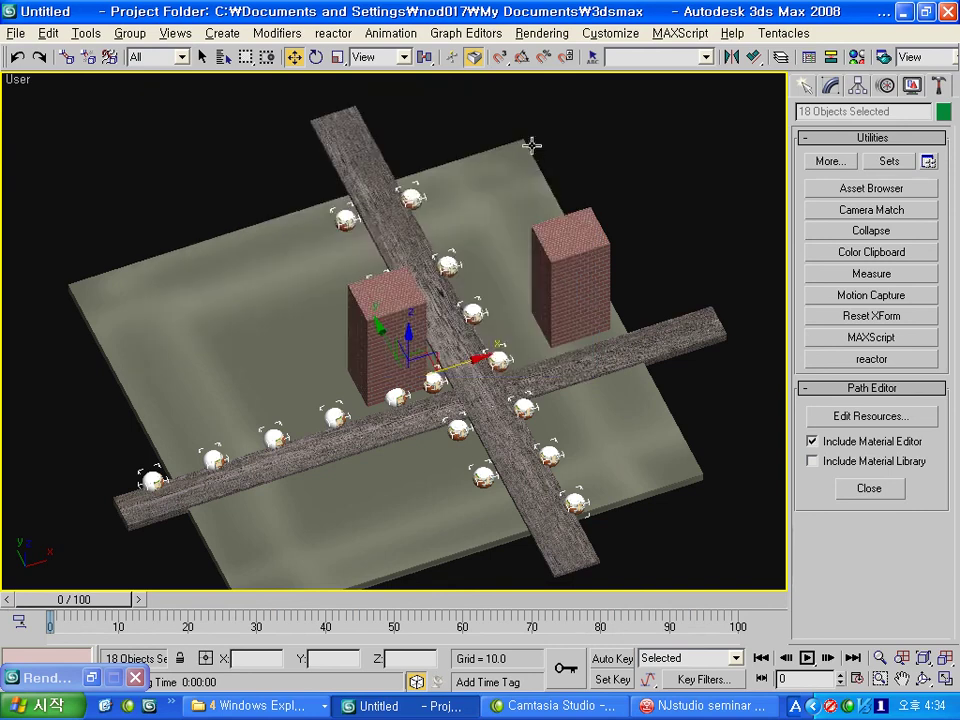
{"action": "middle_click_drag", "start_coordinate": [452, 358], "coordinate": [438, 355], "text": "alt"}
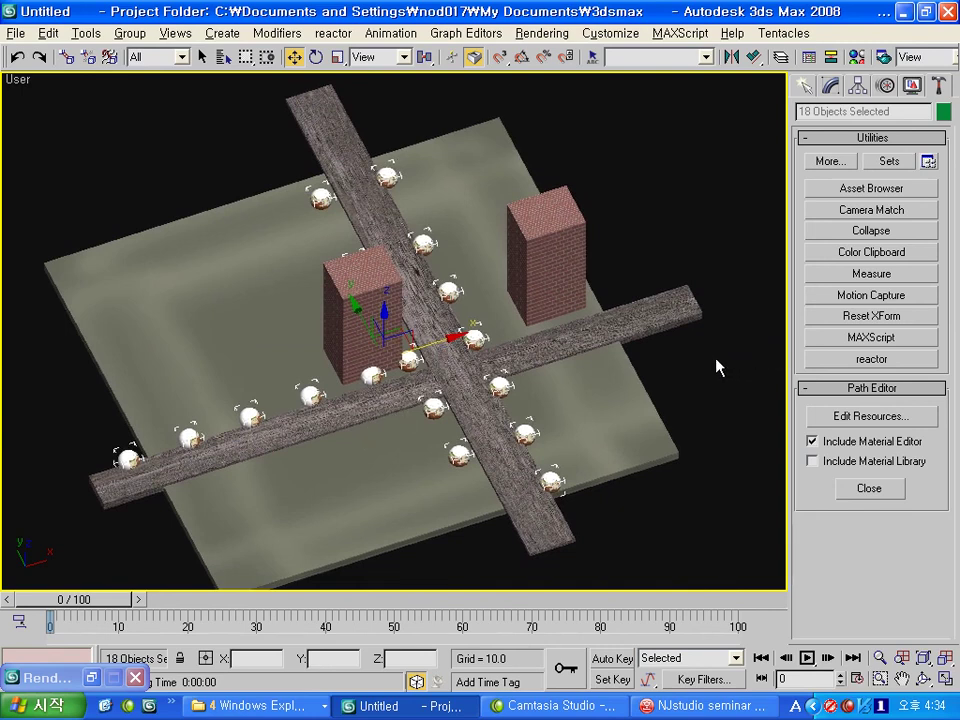
{"action": "mouse_move", "coordinate": [648, 378]}
{"action": "middle_mouse_down", "text": "alt"}
{"action": "mouse_move", "coordinate": [606, 379]}
{"action": "mouse_move", "coordinate": [510, 321]}
{"action": "middle_mouse_up", "text": "alt"}
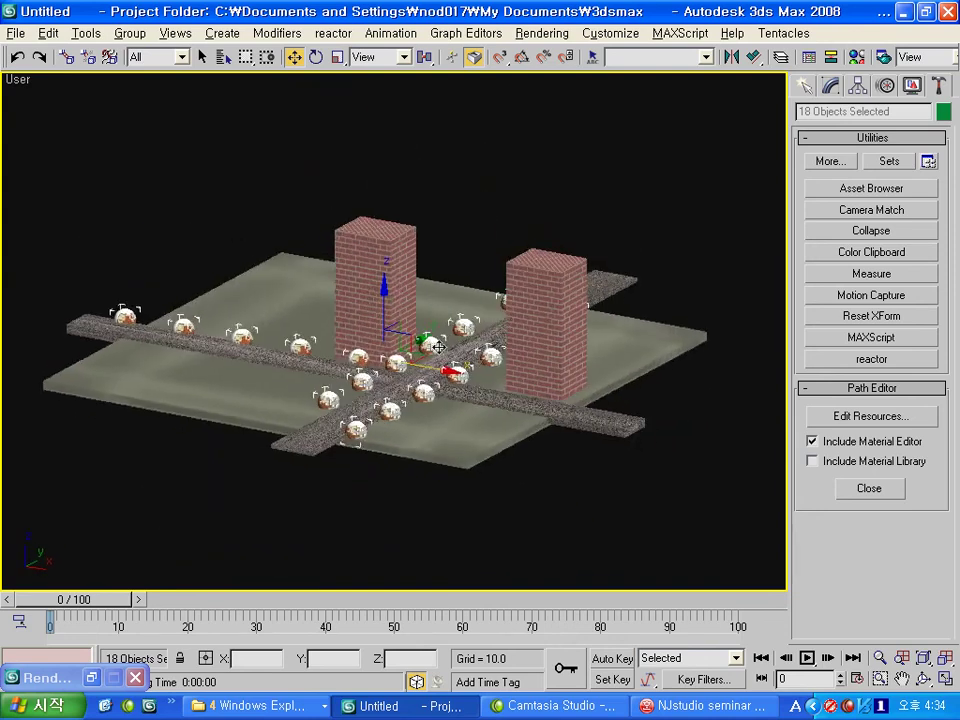
{"action": "middle_click_drag", "start_coordinate": [455, 352], "coordinate": [430, 360], "text": "alt"}
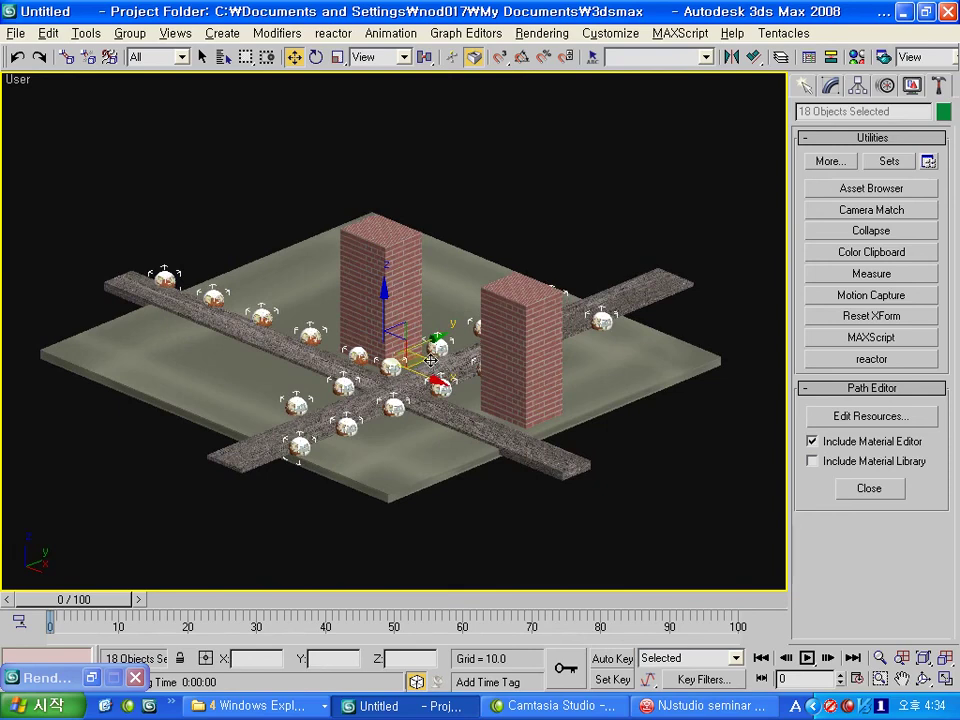